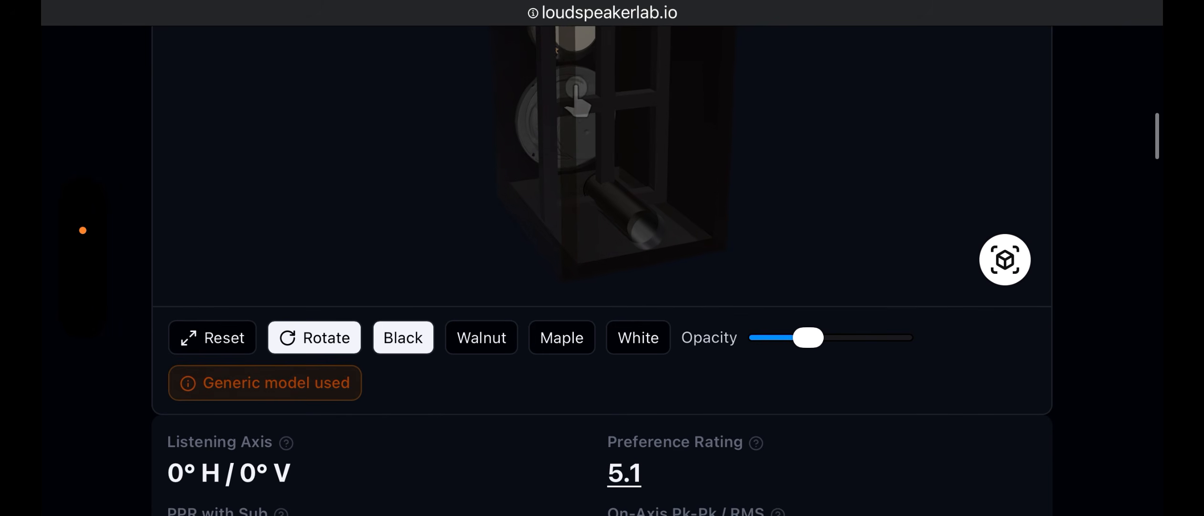
Review the speaker design's performance metrics, estimated cost, crossover points and listening axis preview.
scroll(602, 271, up, 1)
scroll(602, 271, down, 2)
scroll(602, 271, down, 5)
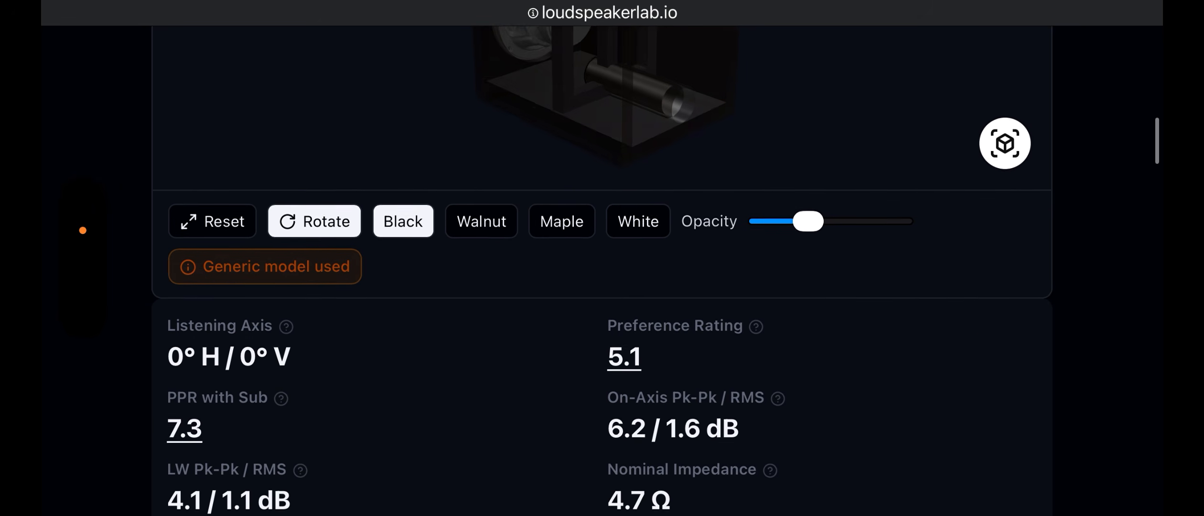
scroll(603, 271, down, 4)
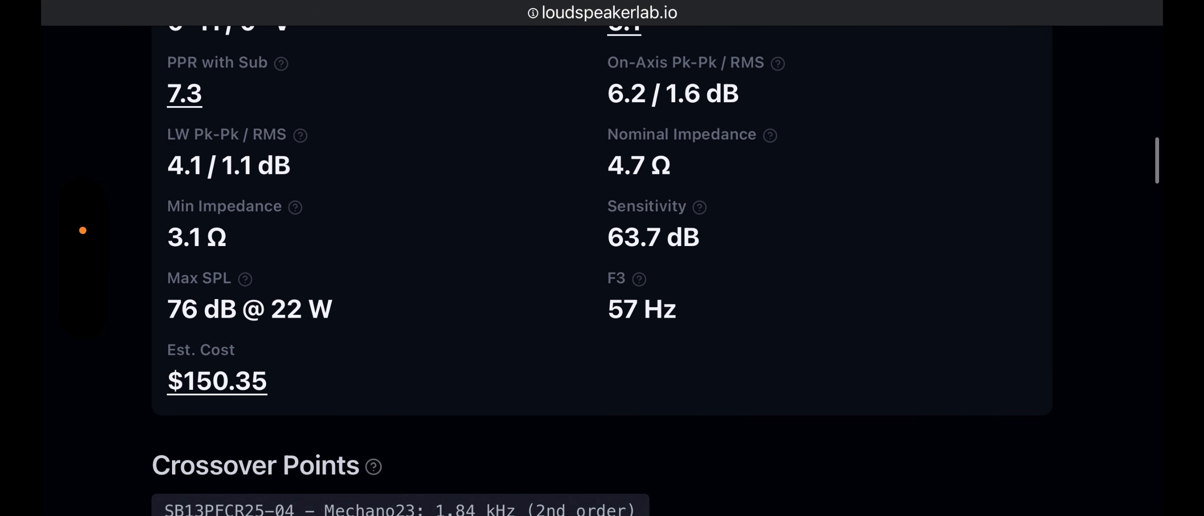
scroll(602, 271, down, 7)
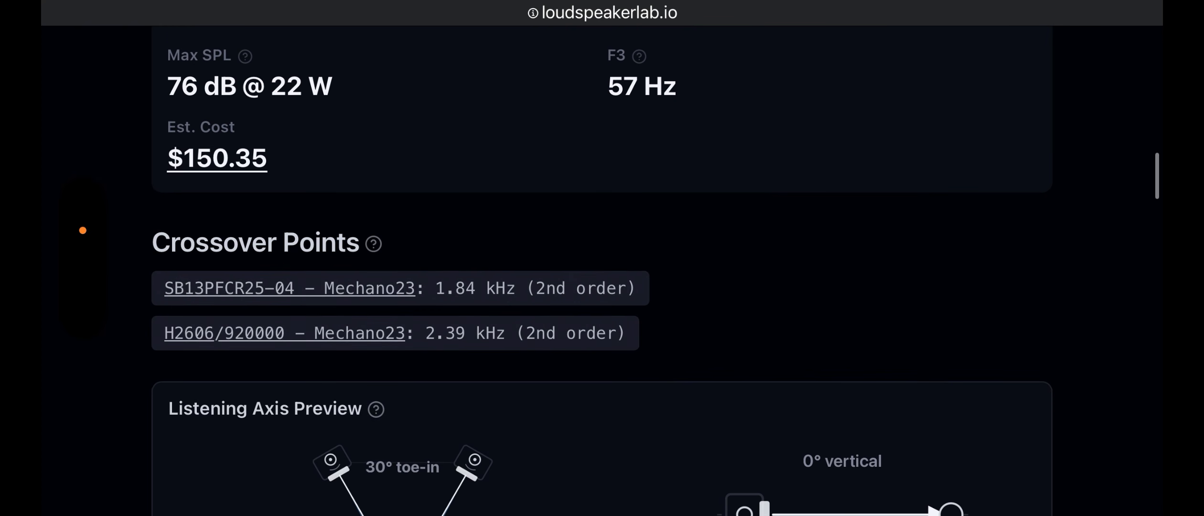
scroll(602, 271, down, 10)
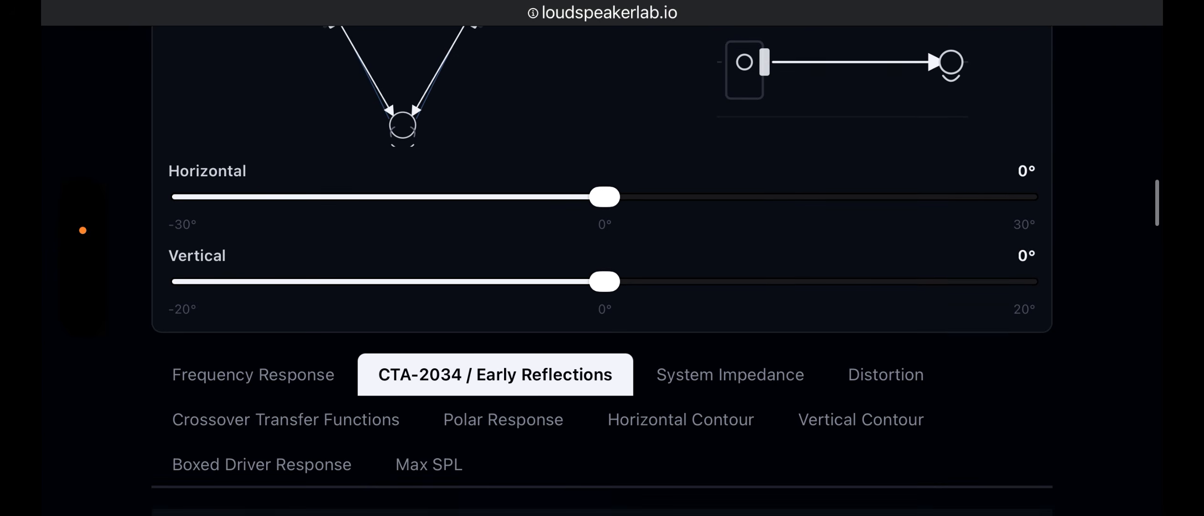
View the Frequency Response plot and the CTA-2034 / Early Reflections plot of the speaker design.
click(254, 248)
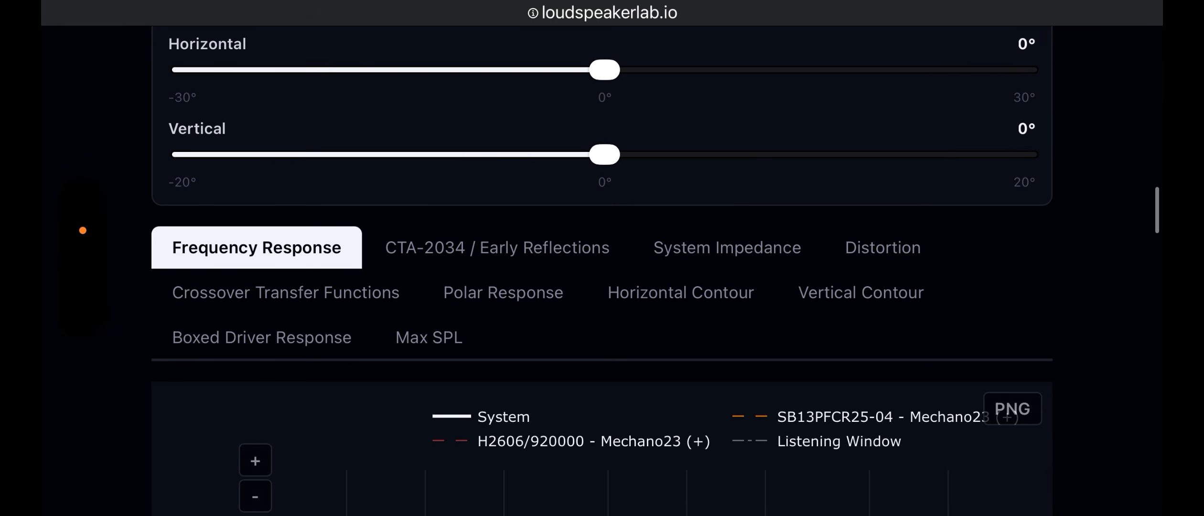
scroll(603, 287, down, 3)
scroll(602, 271, down, 3)
scroll(602, 271, up, 3)
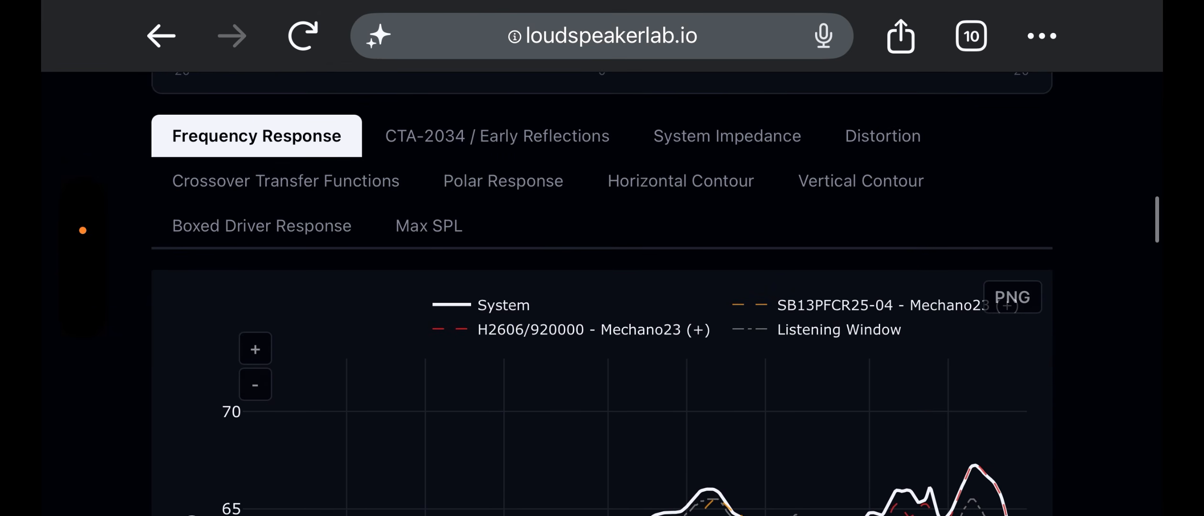
click(496, 135)
scroll(602, 286, down, 4)
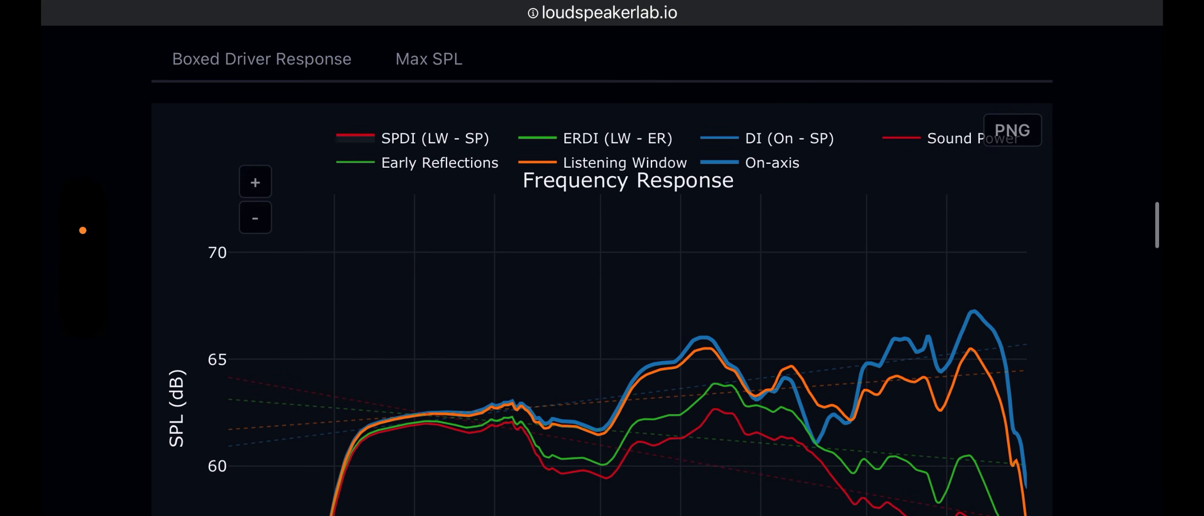
scroll(602, 287, down, 10)
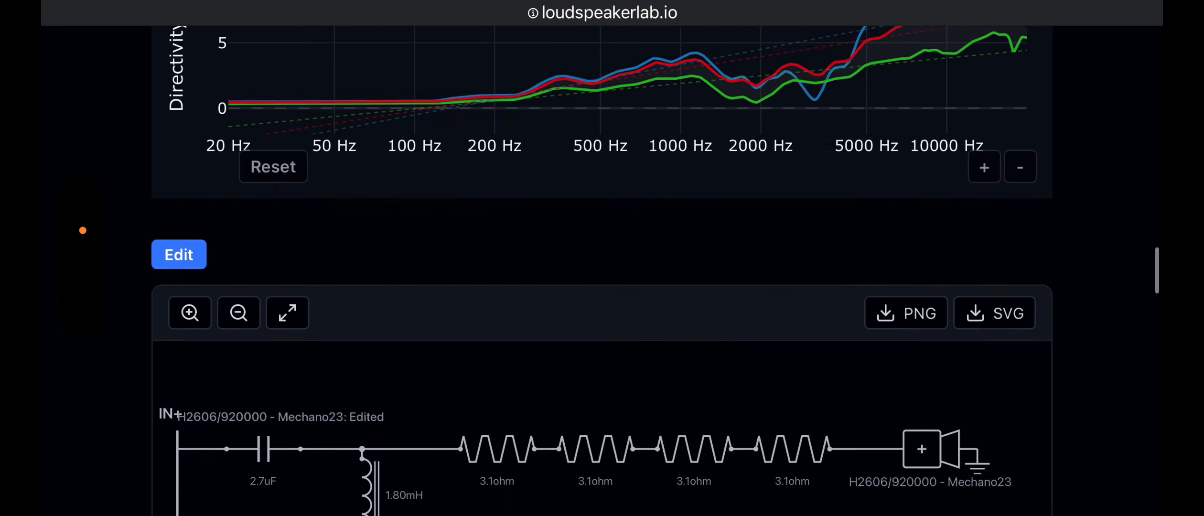
Examine the crossover schematic, the front baffle layout and the cabinet cross-section.
scroll(602, 287, down, 2)
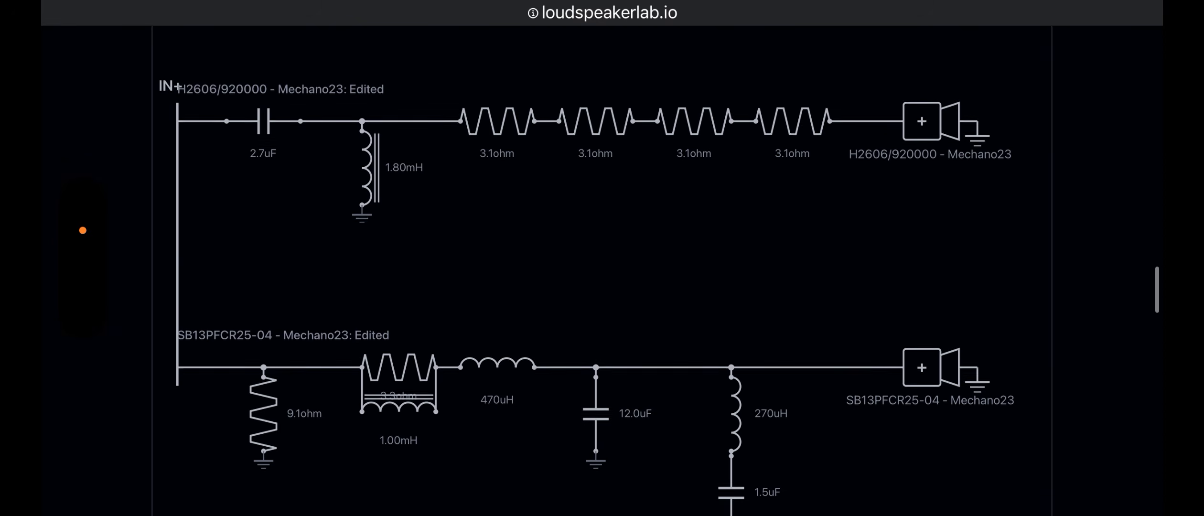
scroll(602, 286, down, 2)
scroll(602, 287, down, 15)
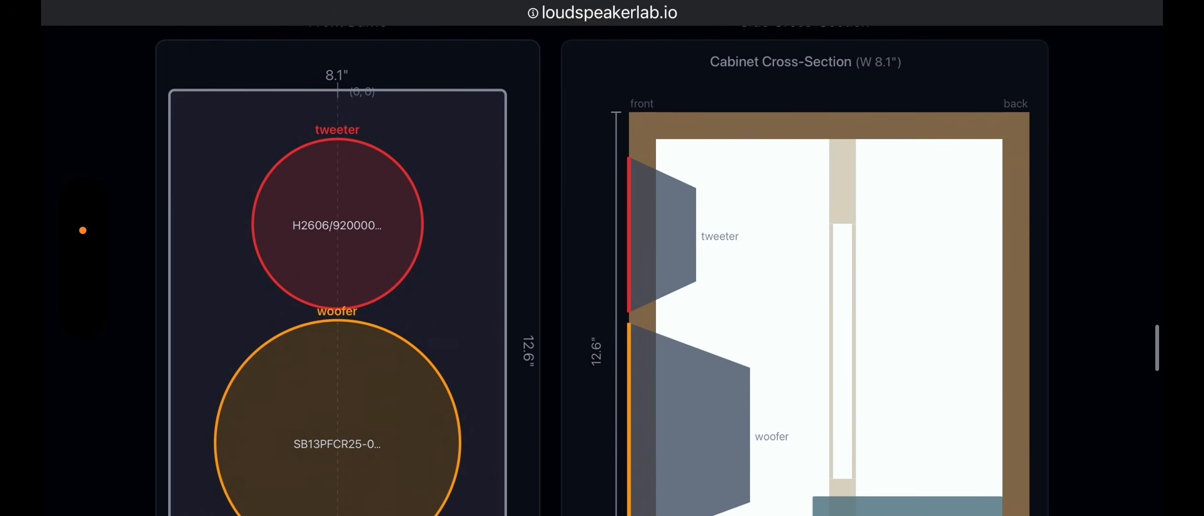
Rotate the 3D cabinet model to inspect its interior from the side and launch its augmented-reality view.
scroll(602, 287, up, 20)
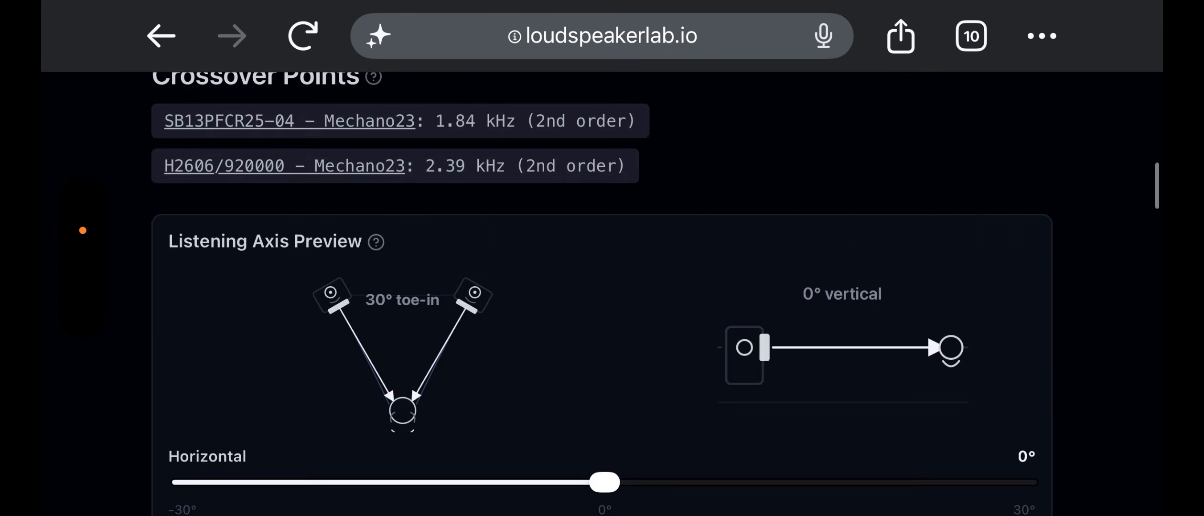
scroll(605, 358, down, 4)
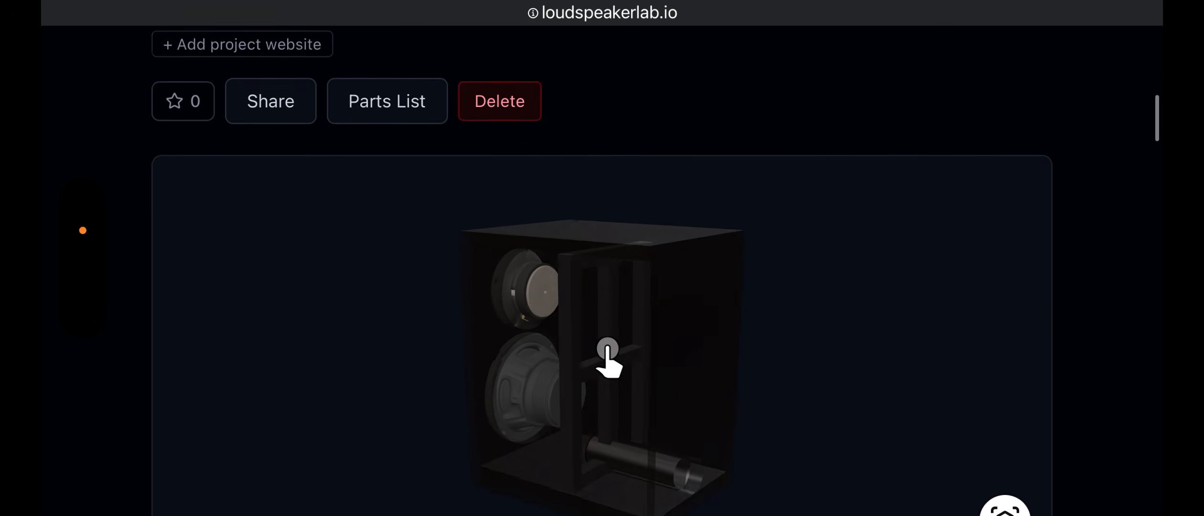
drag(645, 297, 617, 297)
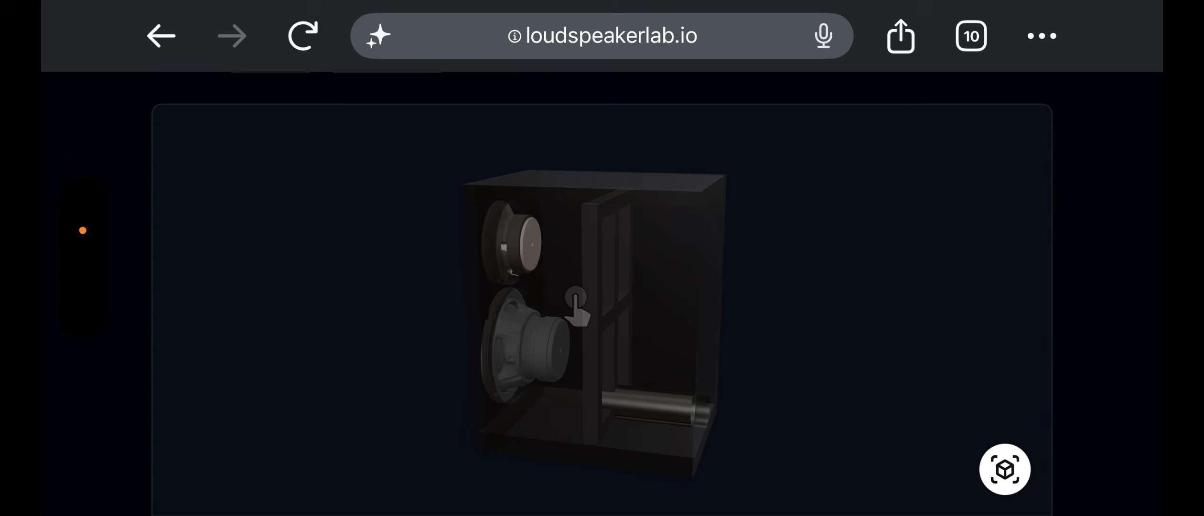
click(1005, 469)
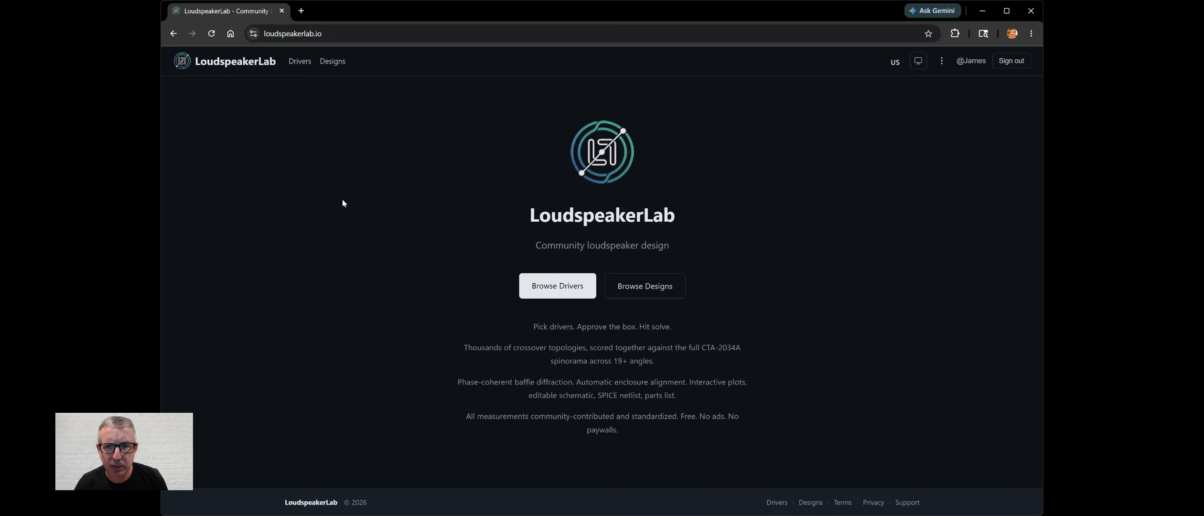
Search the driver profiles for "sb" and add the SB13PFCR25-04 - Mechano23 woofer to the design bin.
click(301, 62)
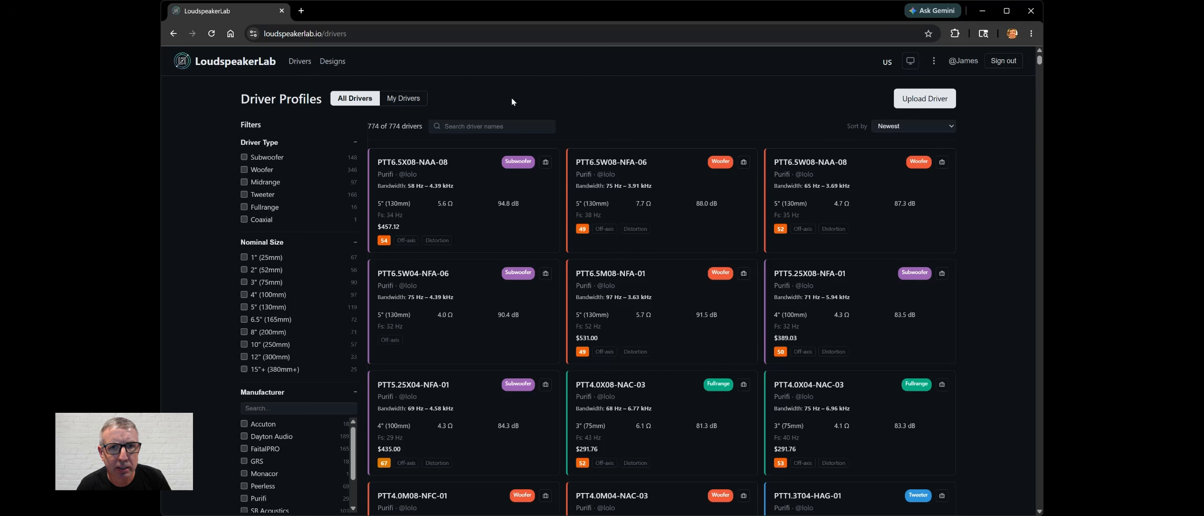
click(497, 126)
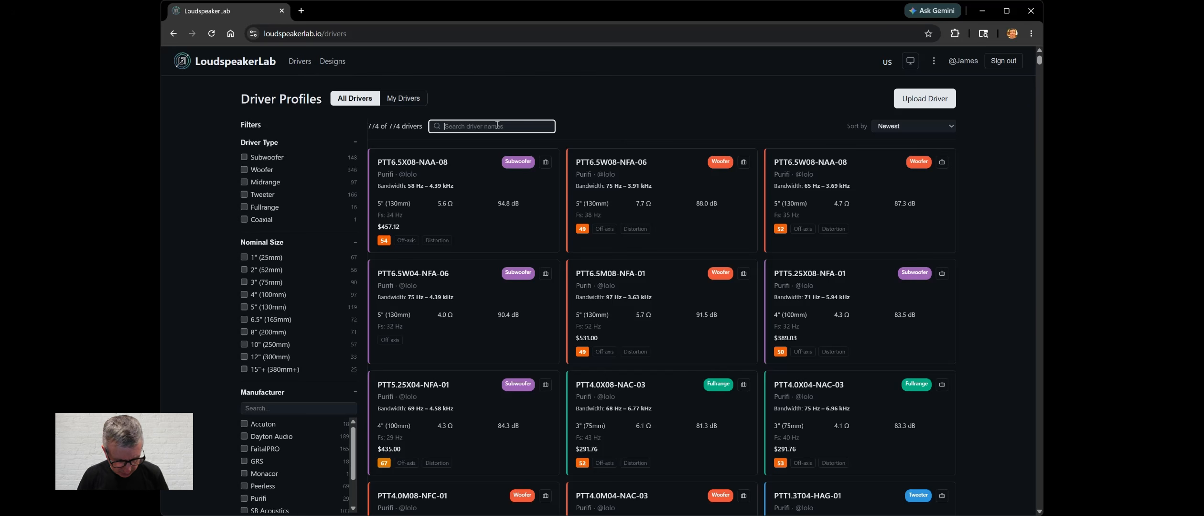
text(b1)
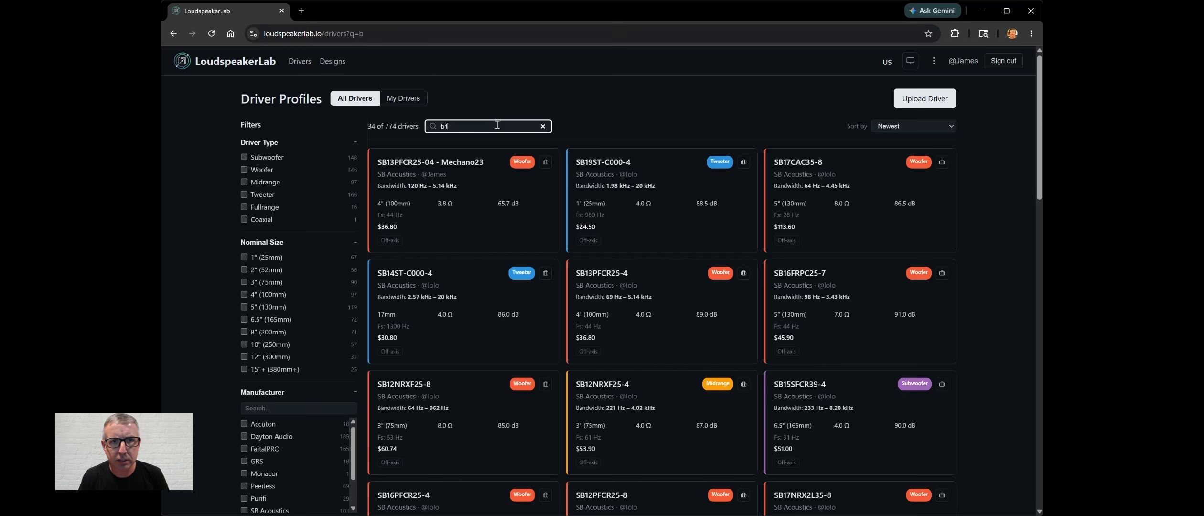
key(BackSpace)
text(s)
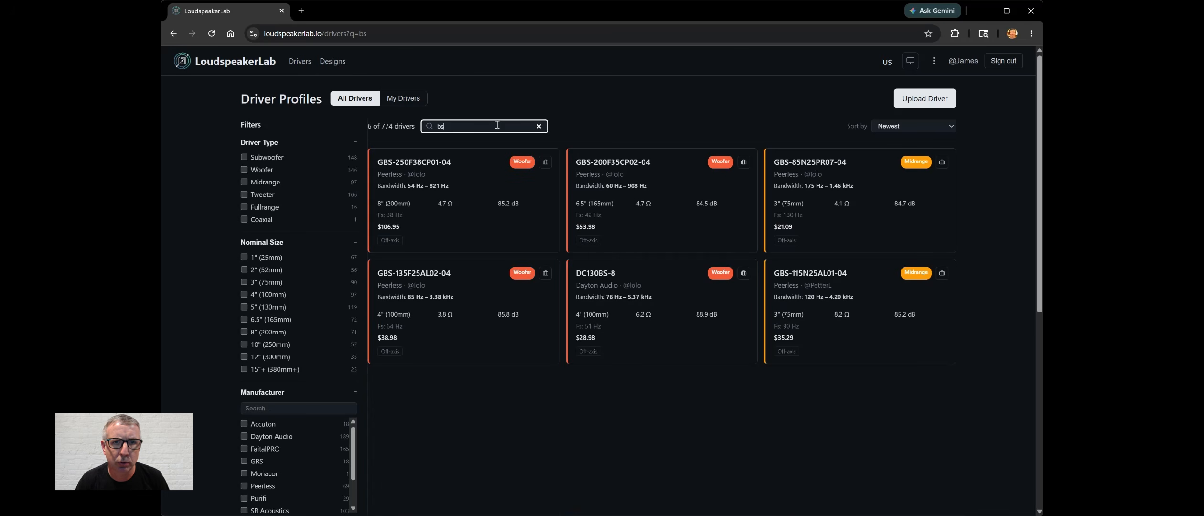
key(BackSpace)
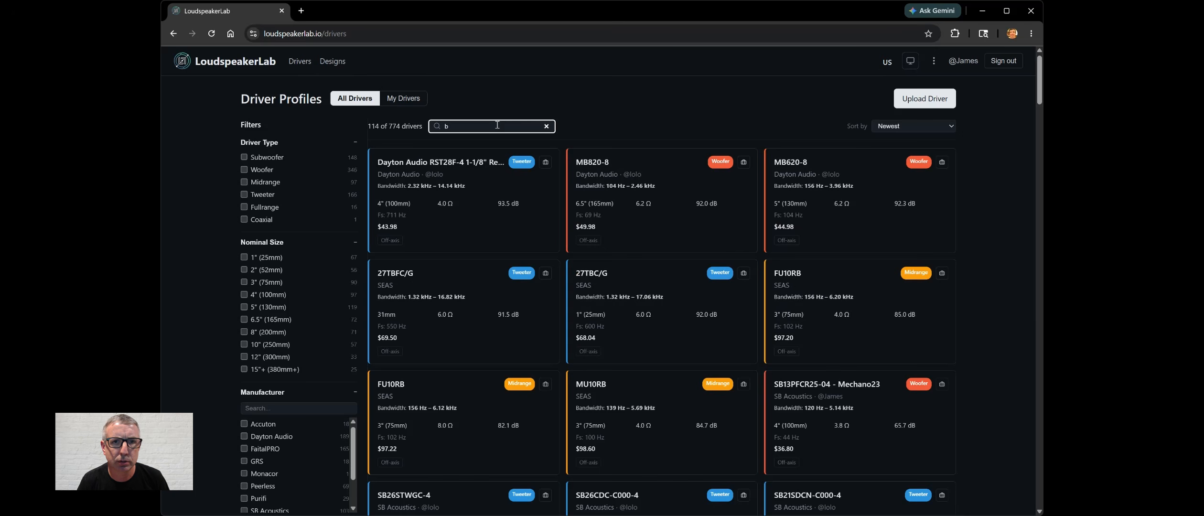
key(BackSpace)
text(sb)
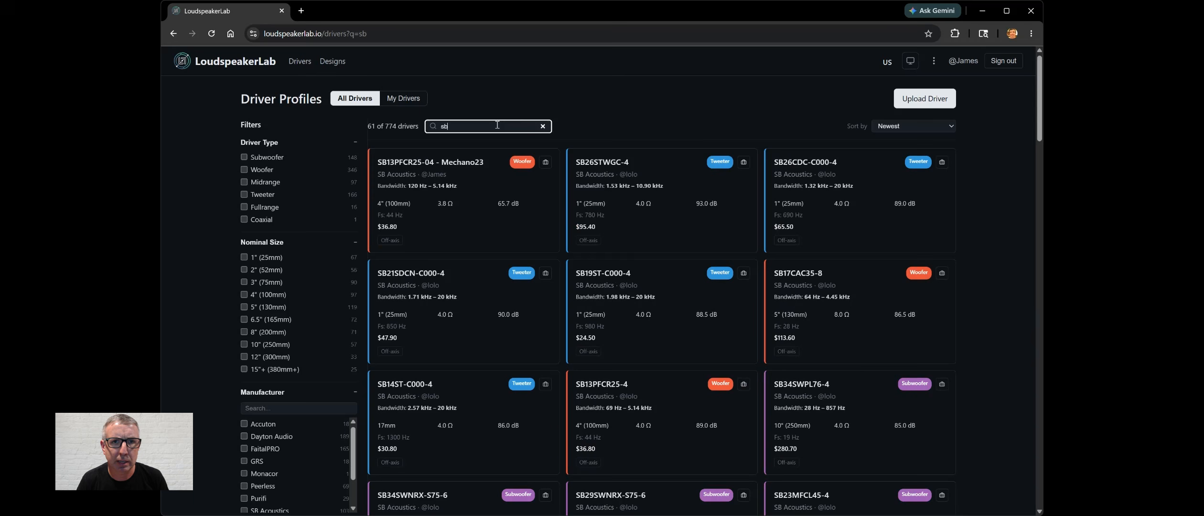
click(545, 162)
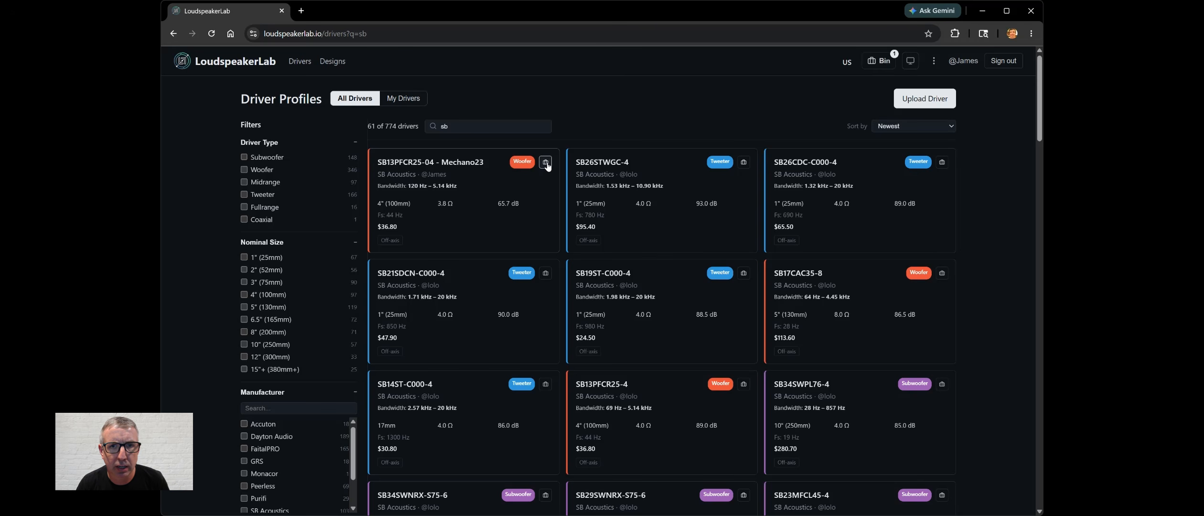
Search the driver profiles for "h2" and add the H2606/920000 - Mechano23 tweeter to the design bin.
double_click(459, 124)
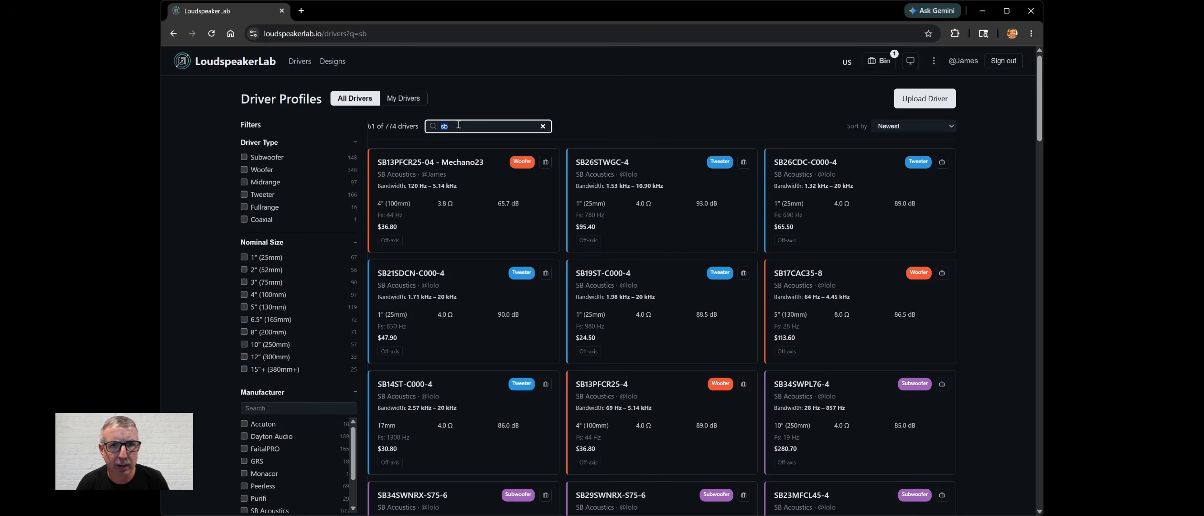
text(h)
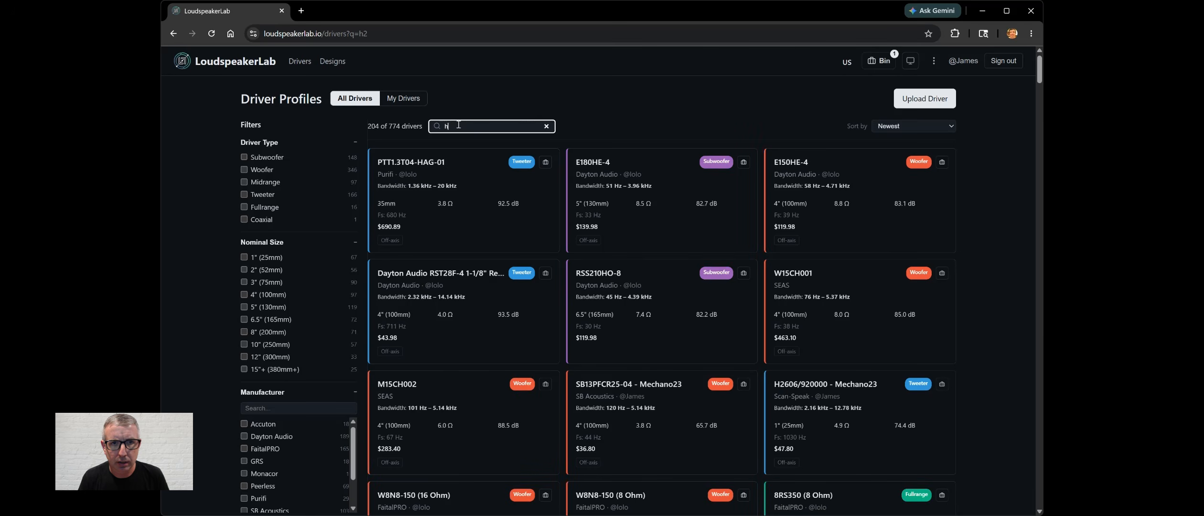
text(2)
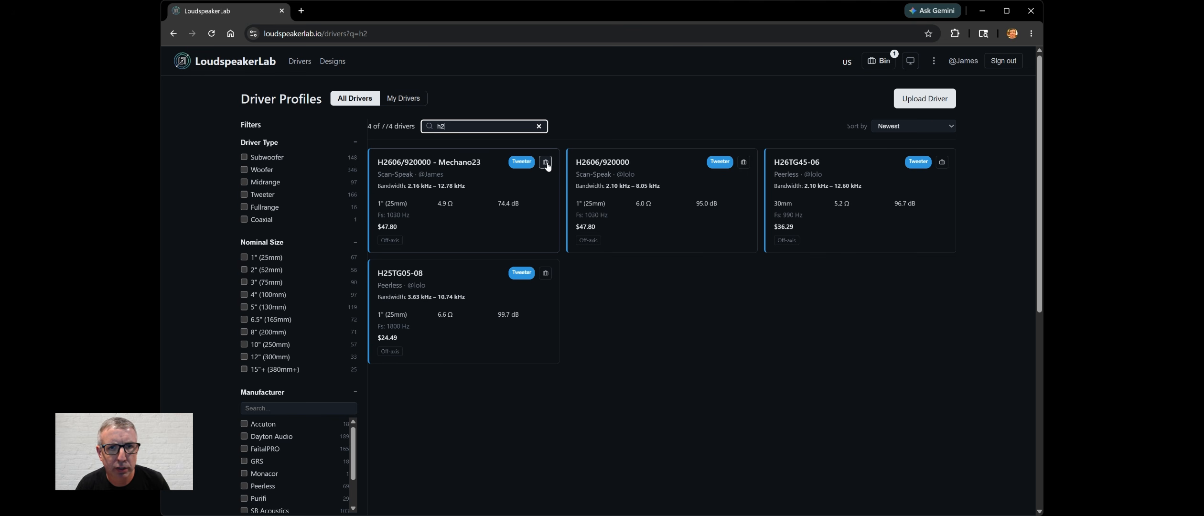
click(546, 163)
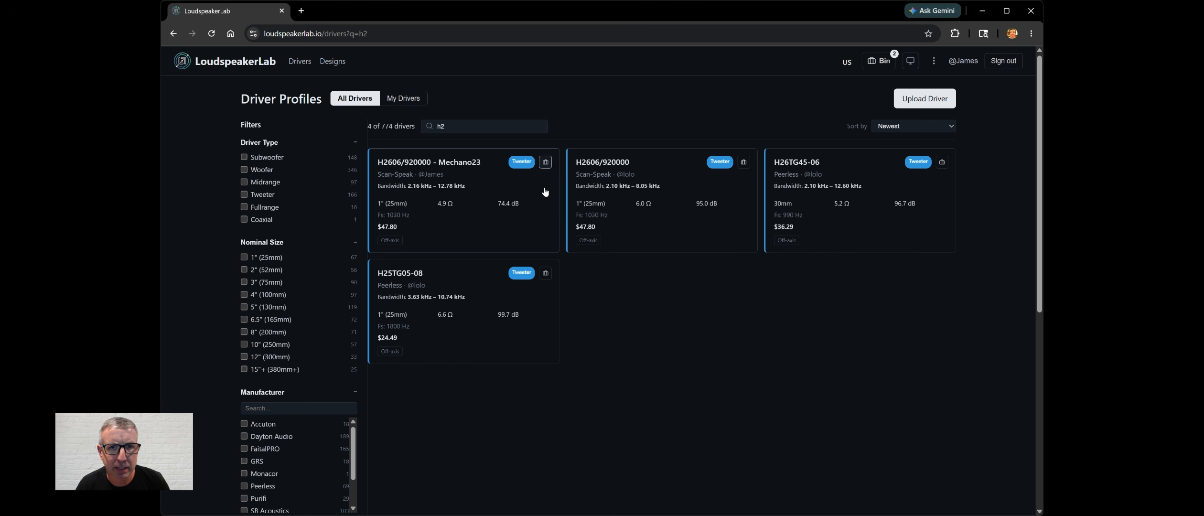
Open the design bin and review the bandwidth coverage, sensitivity match and names of the two selected drivers.
click(882, 63)
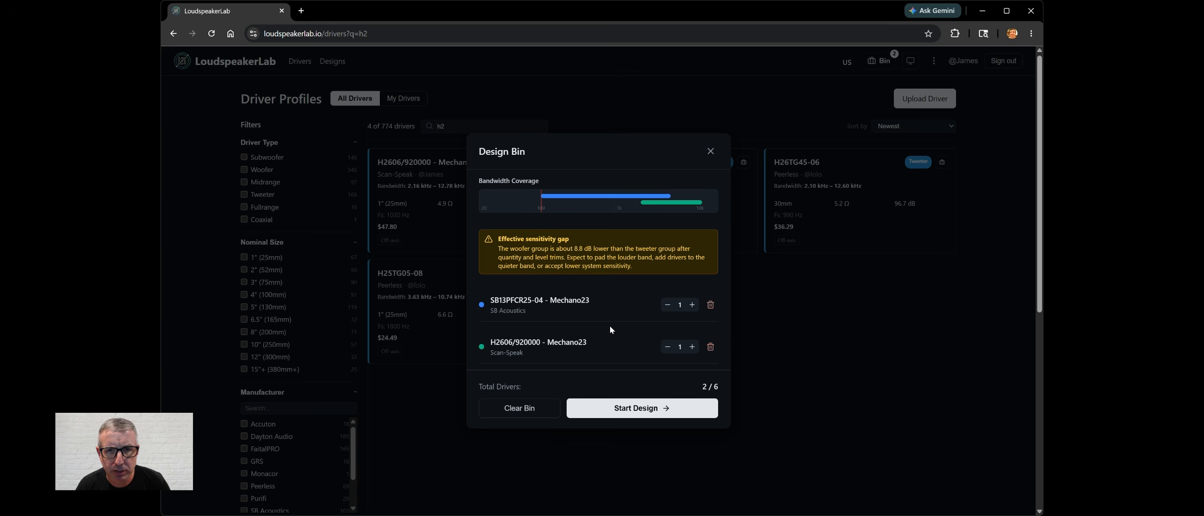
scroll(610, 327, down, 2)
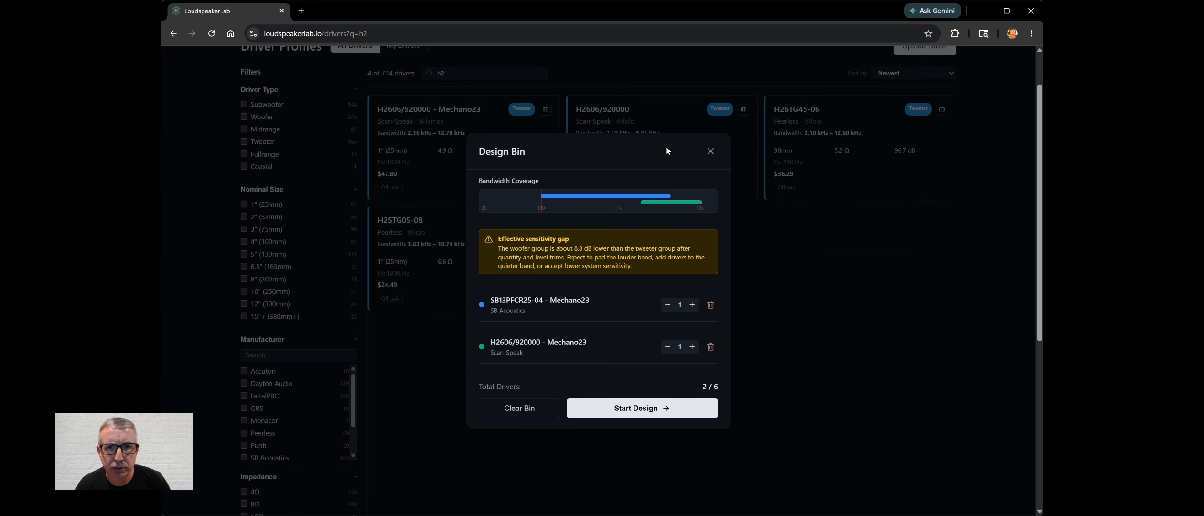
double_click(571, 301)
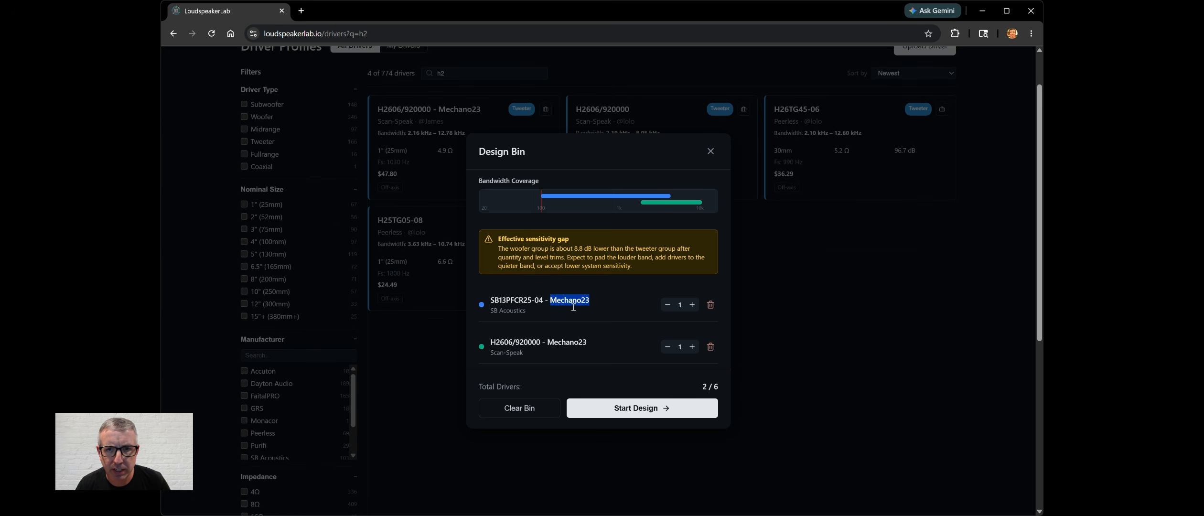
triple_click(576, 343)
triple_click(585, 300)
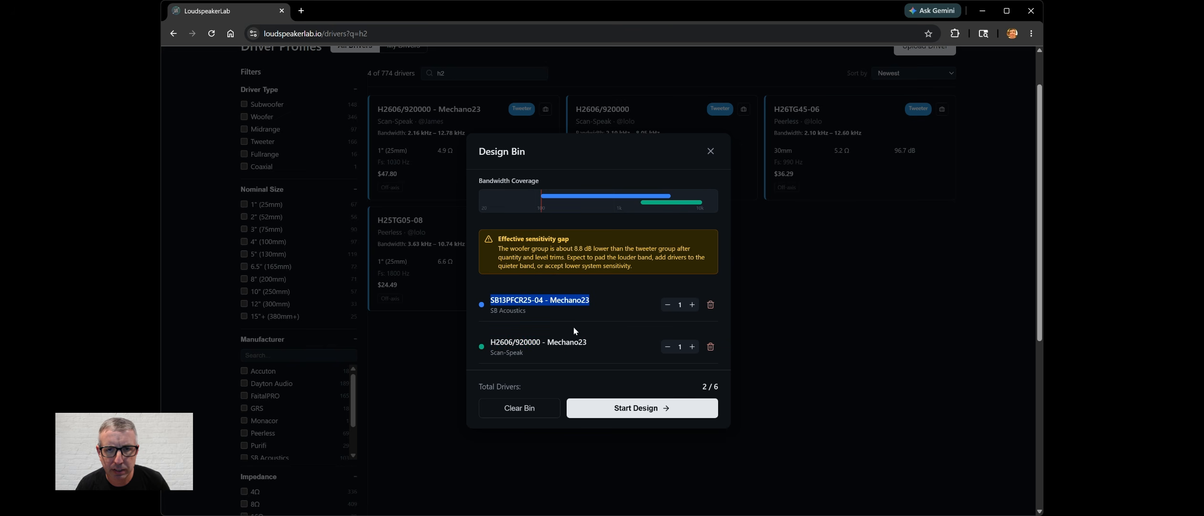
click(580, 300)
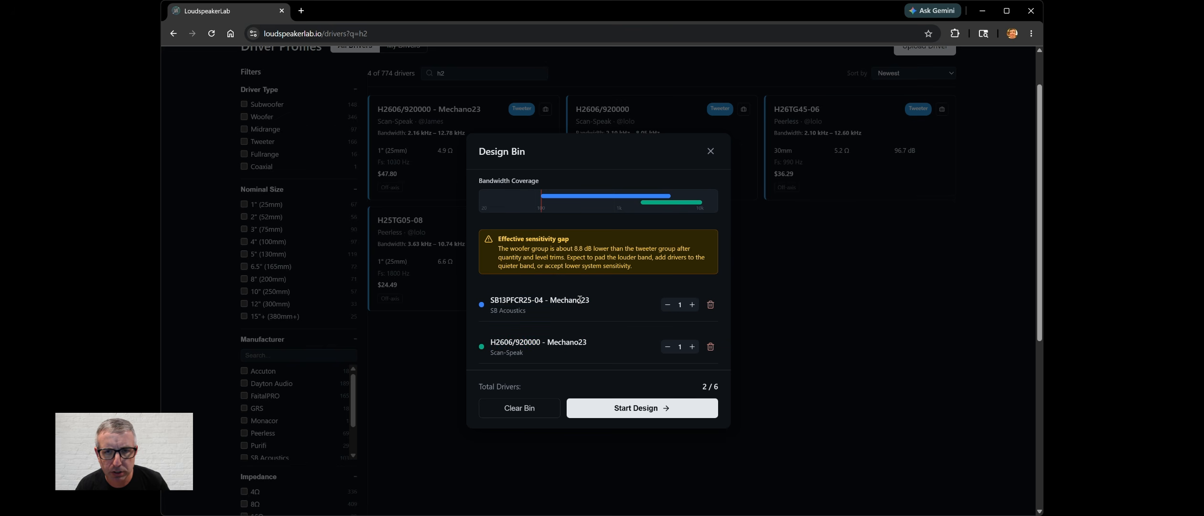
scroll(580, 300, up, 2)
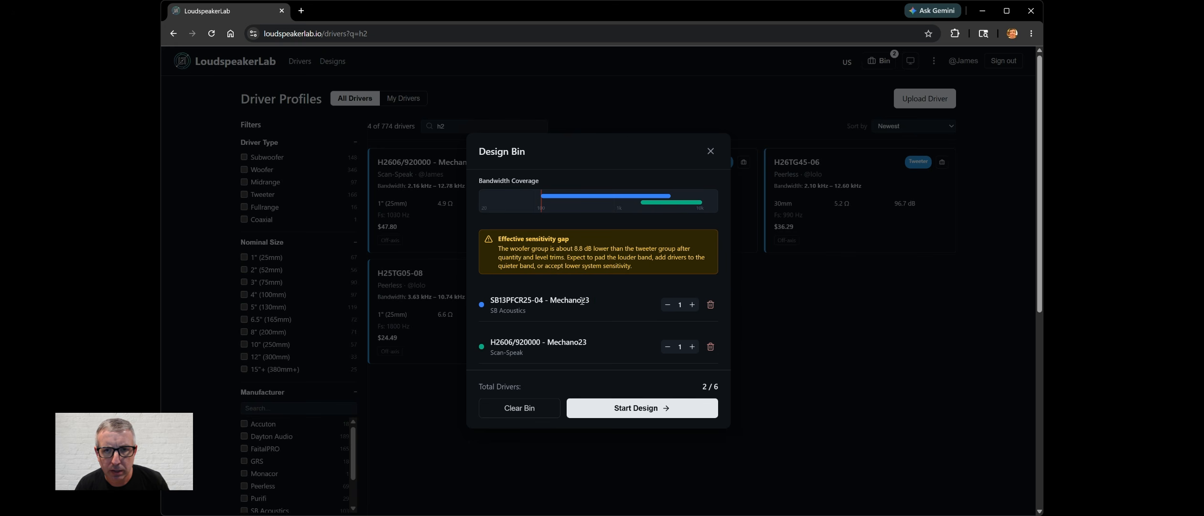
triple_click(578, 302)
click(587, 321)
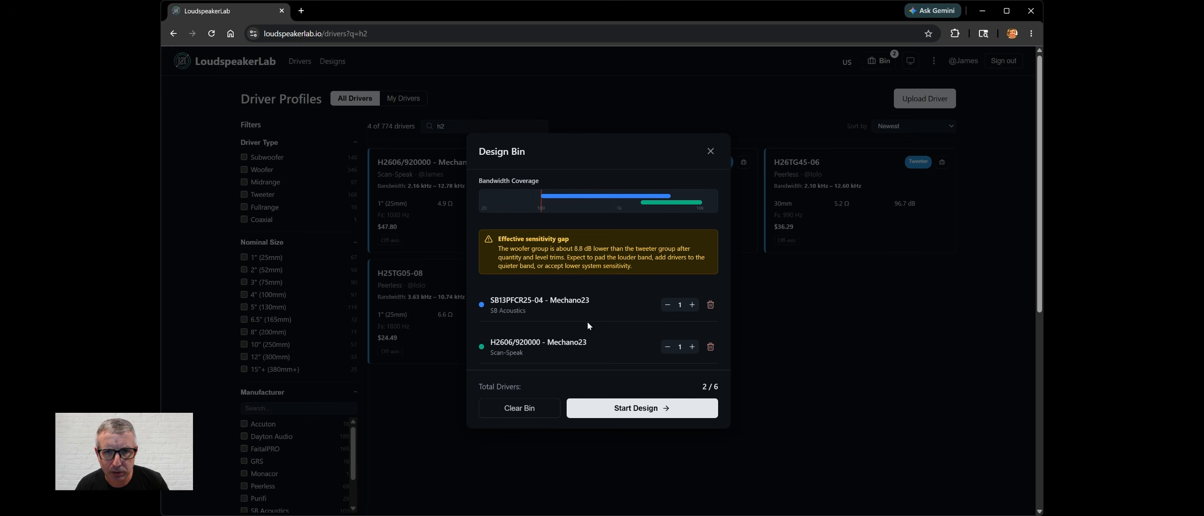
scroll(588, 324, down, 2)
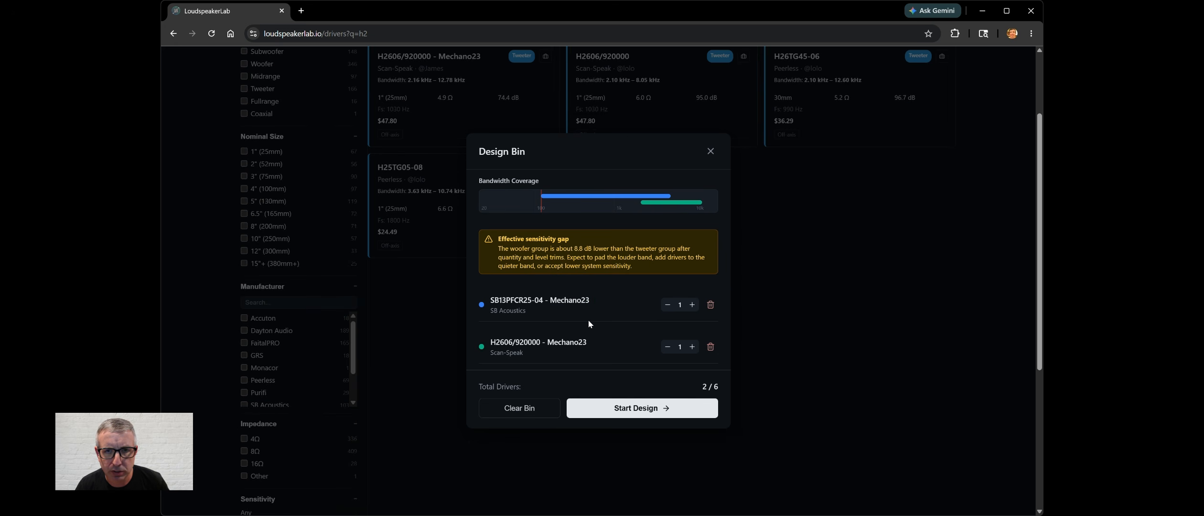
Start a new design from the two binned drivers and name it "Mechano23 - Solver".
click(654, 412)
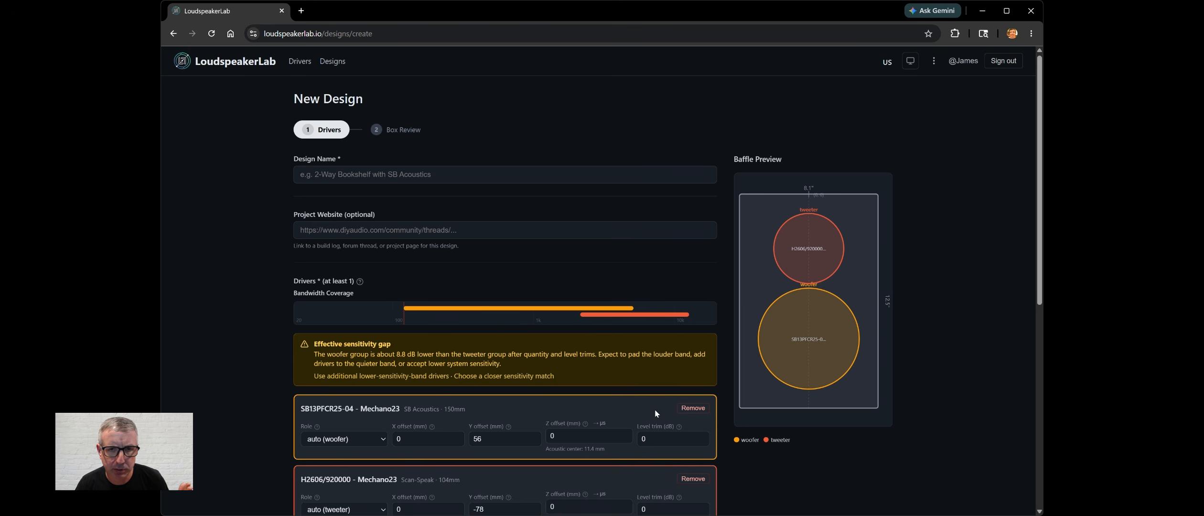
click(391, 175)
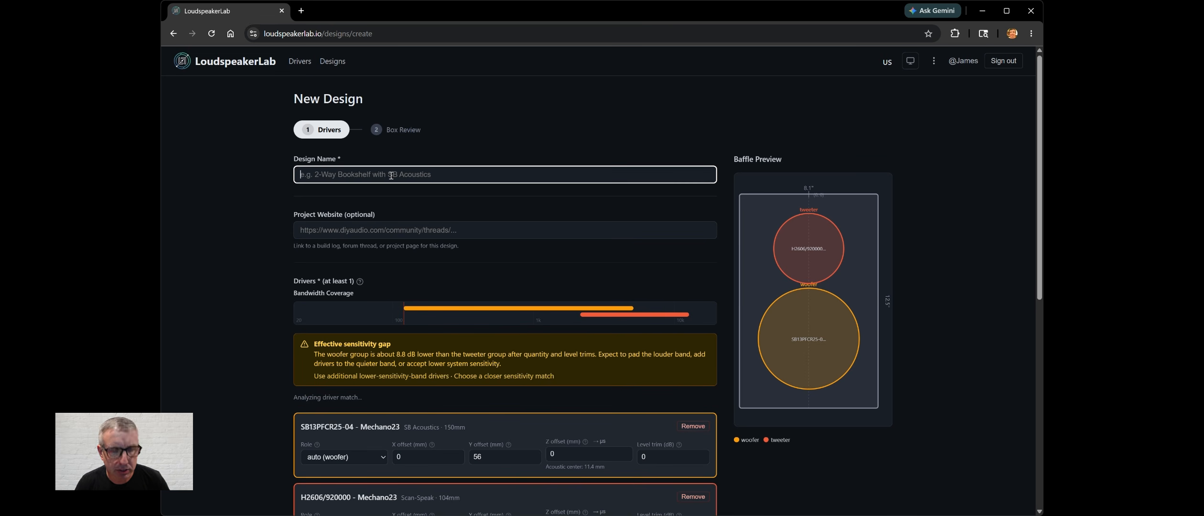
text(Mech)
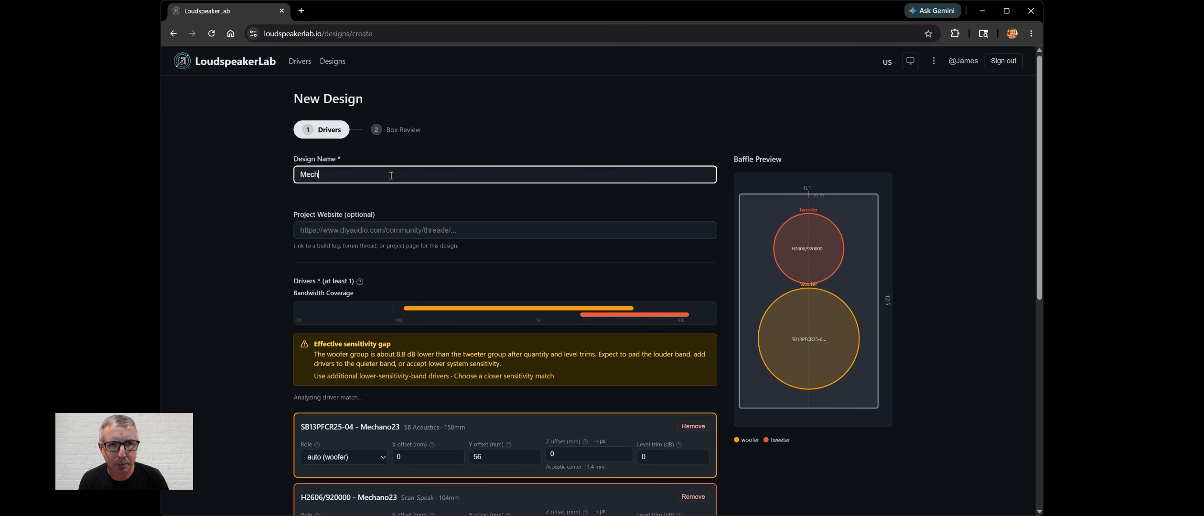
text(ano23 )
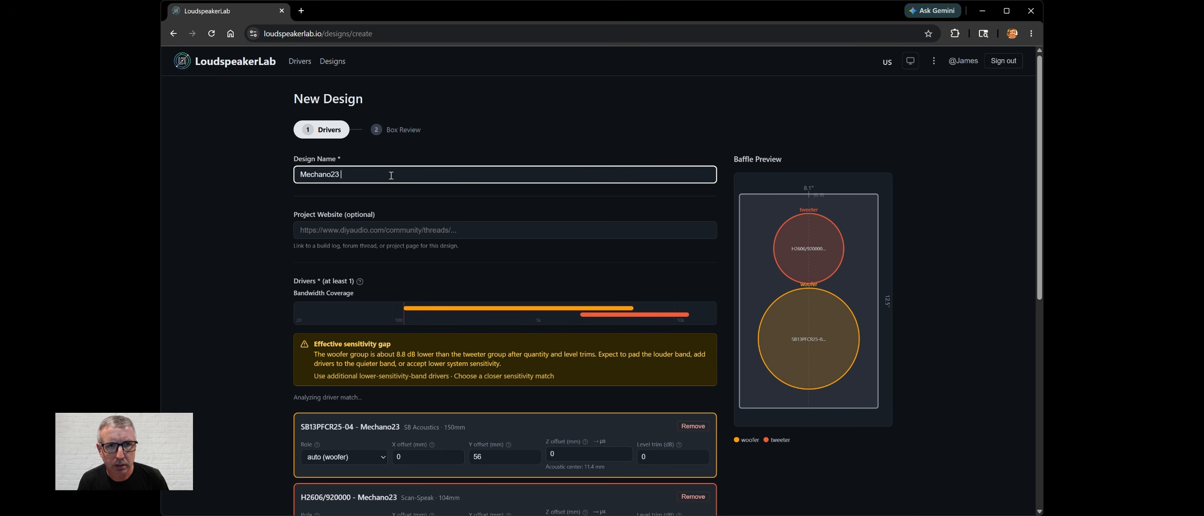
text(- Solver)
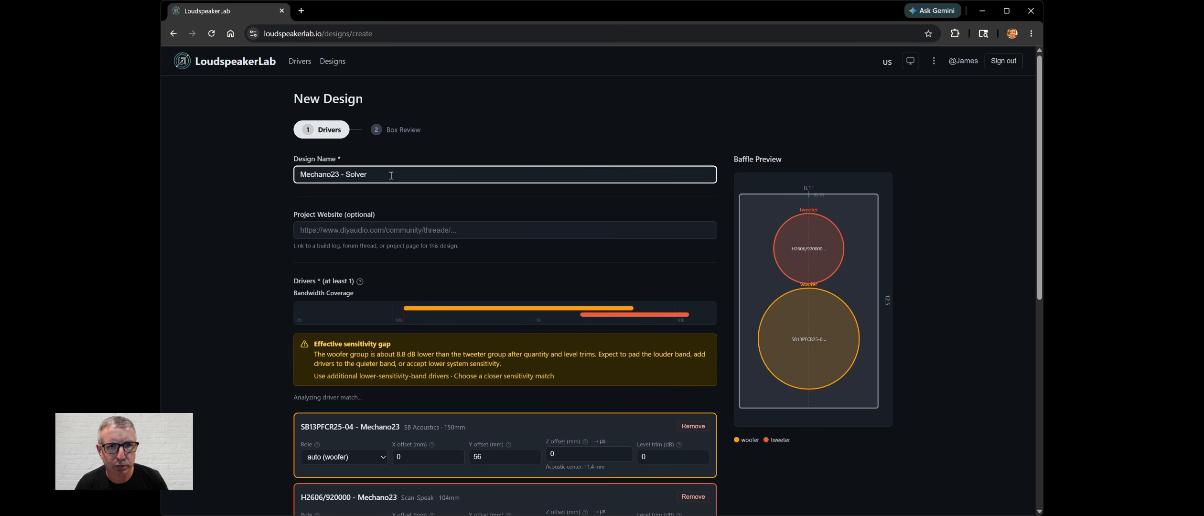
click(228, 225)
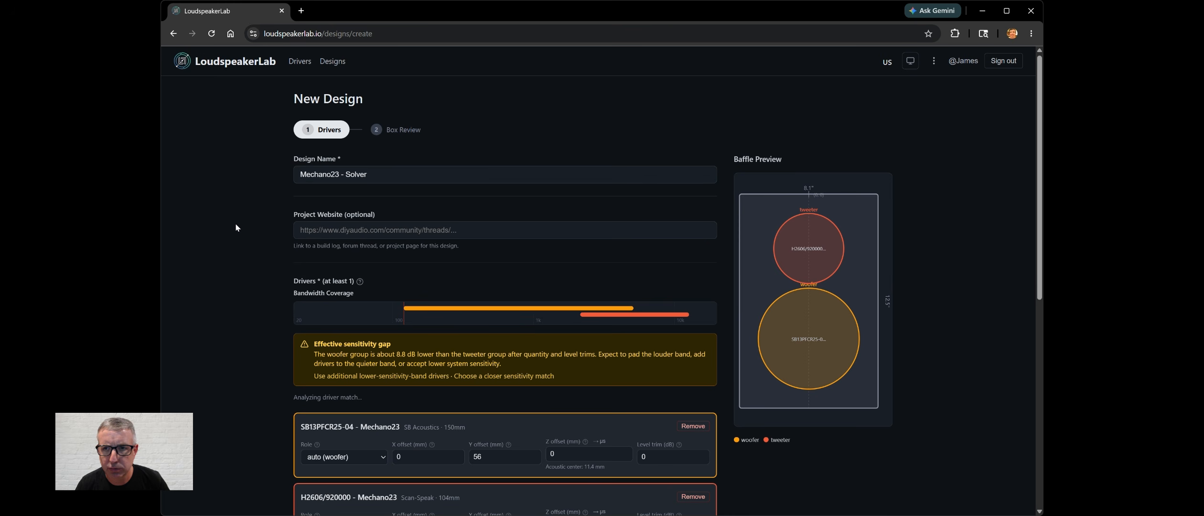
Review the new design's driver match warnings, driver offsets, baffle preview and estimated driver cost.
scroll(241, 230, down, 7)
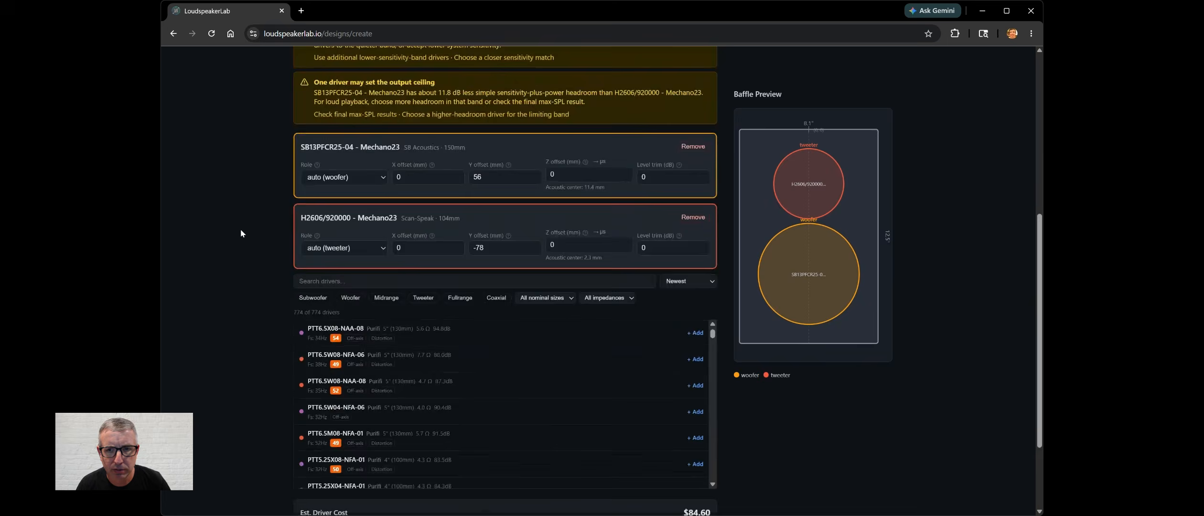
scroll(240, 233, down, 2)
scroll(241, 230, up, 9)
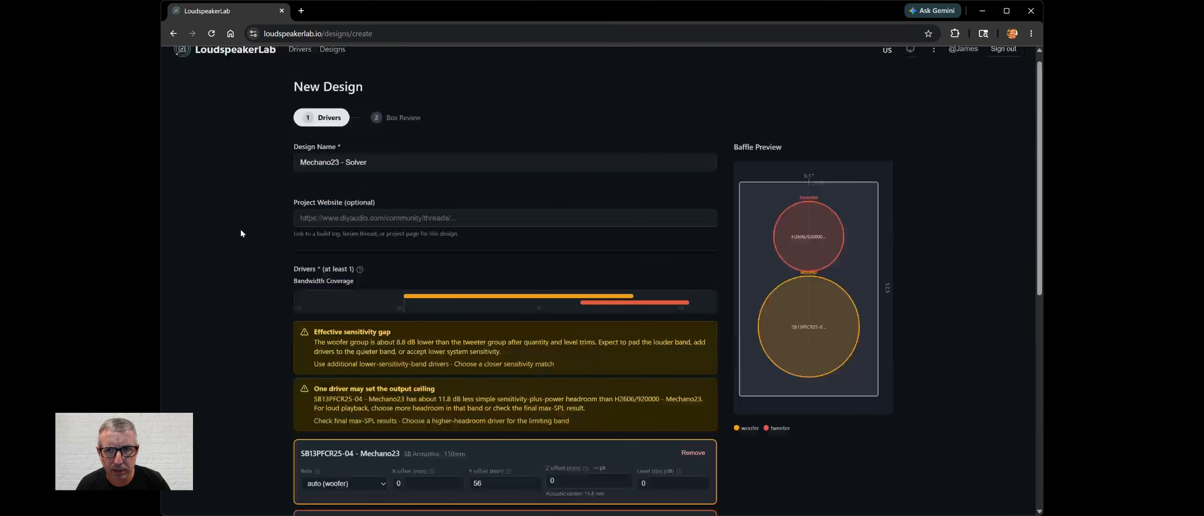
click(380, 162)
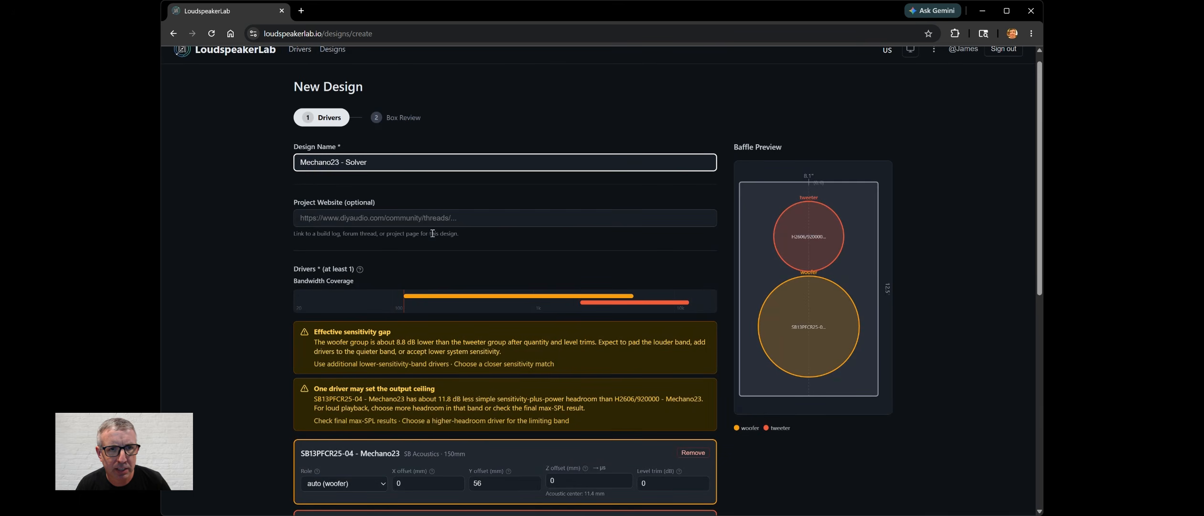
key(Tab)
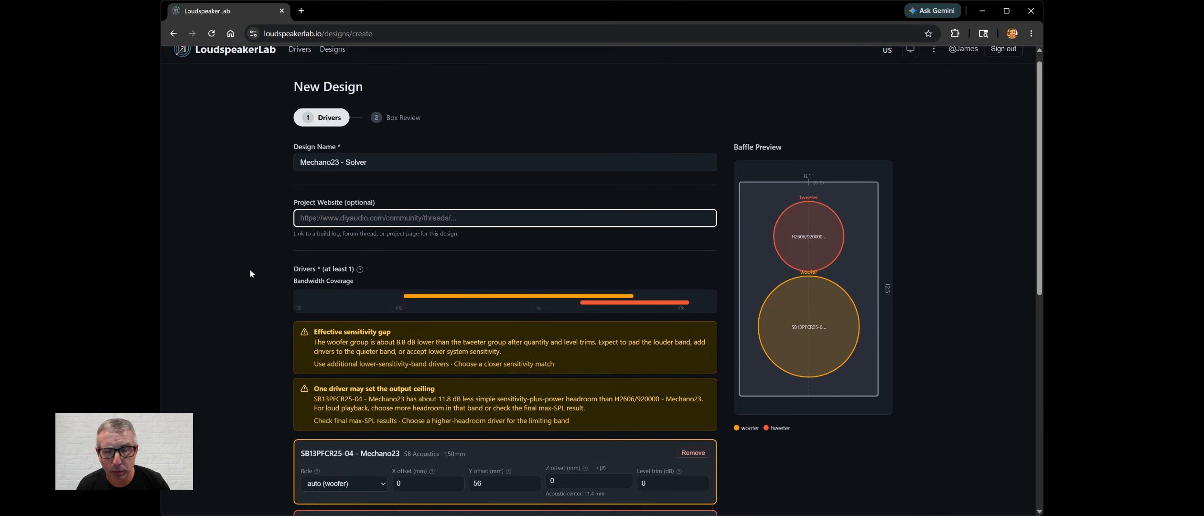
scroll(251, 270, down, 4)
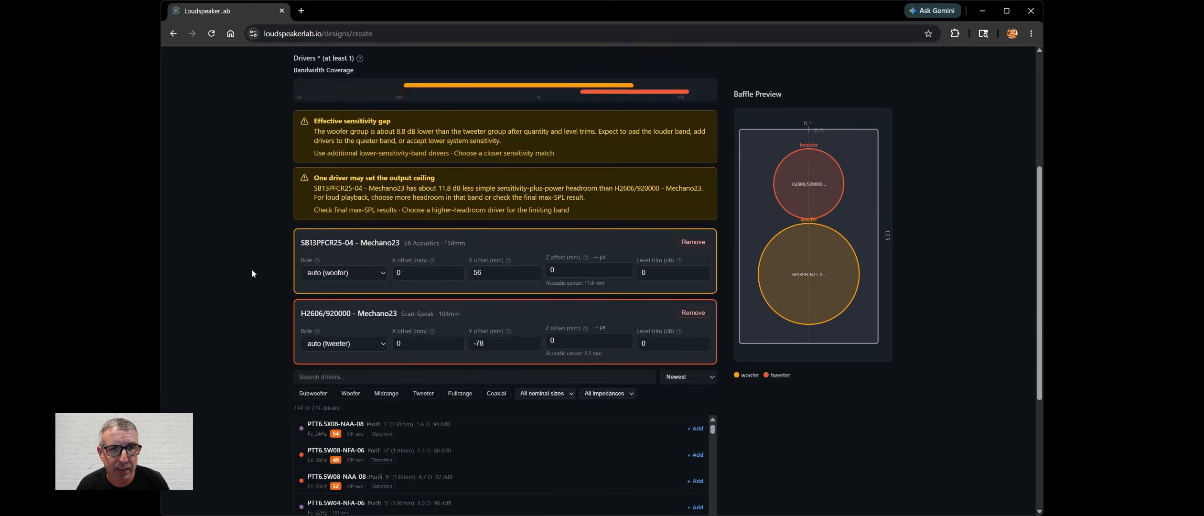
scroll(252, 273, up, 2)
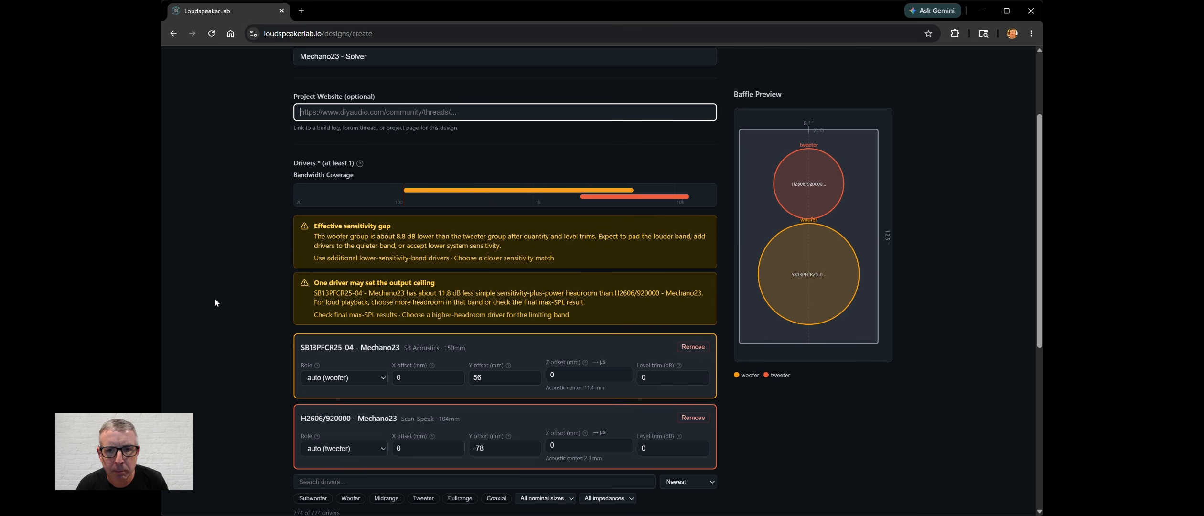
scroll(215, 298, down, 2)
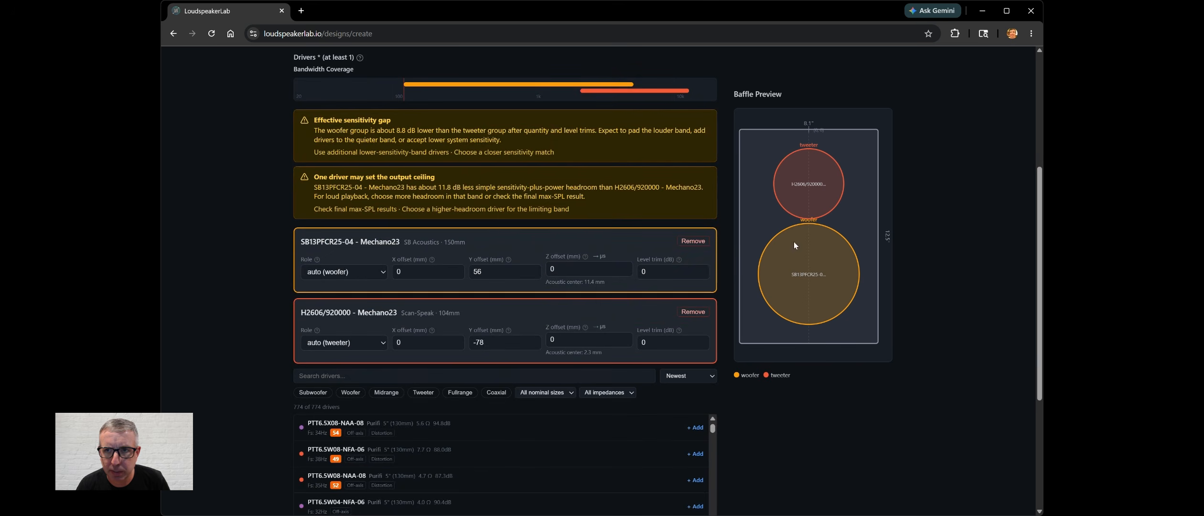
scroll(828, 287, down, 3)
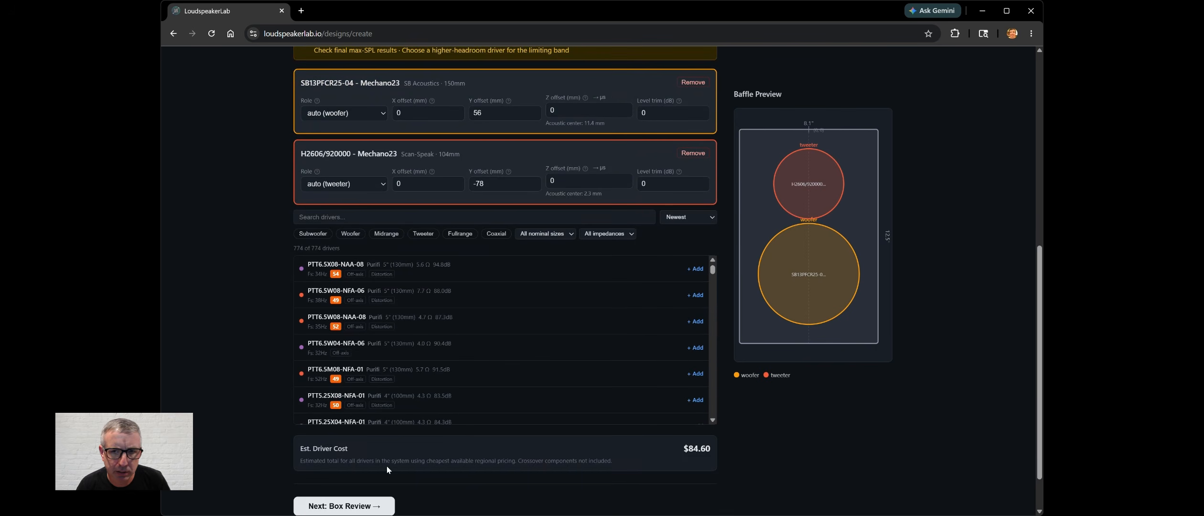
scroll(322, 426, down, 1)
double_click(696, 395)
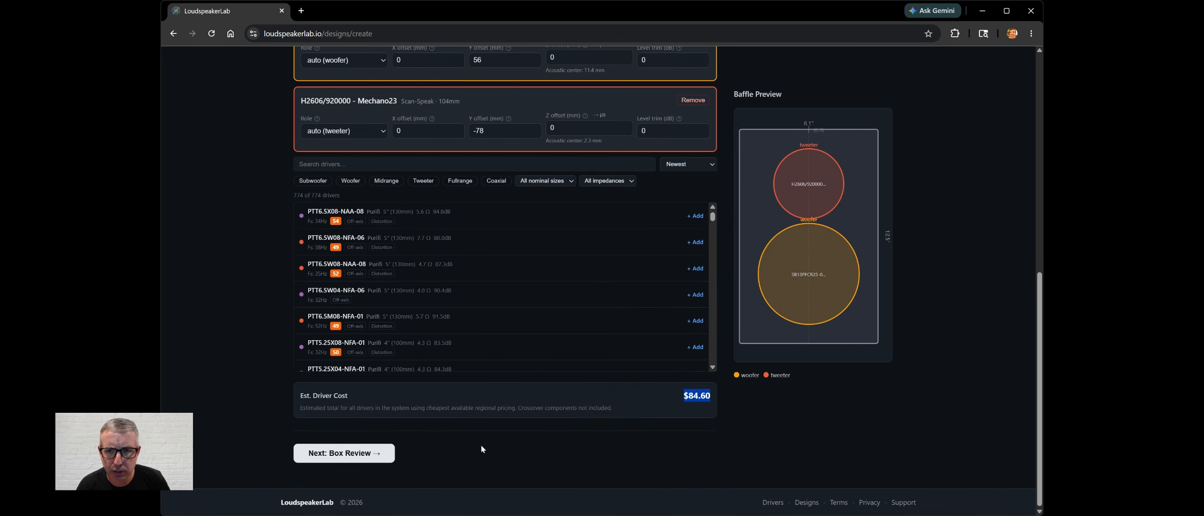
click(435, 433)
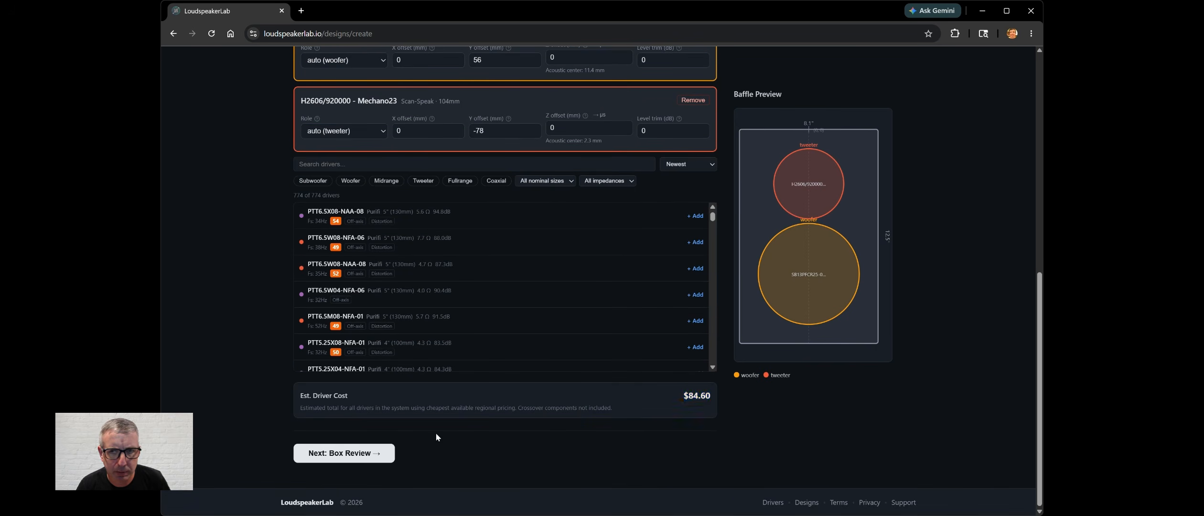
Continue to the box review and look over the available location and currency options without changing the region.
click(353, 455)
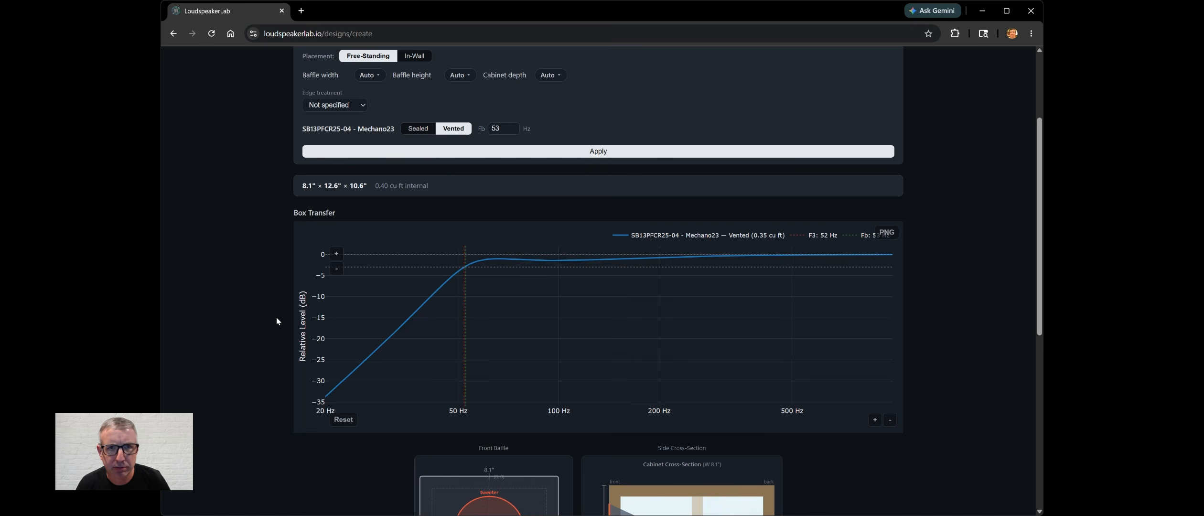
scroll(721, 142, up, 3)
click(888, 63)
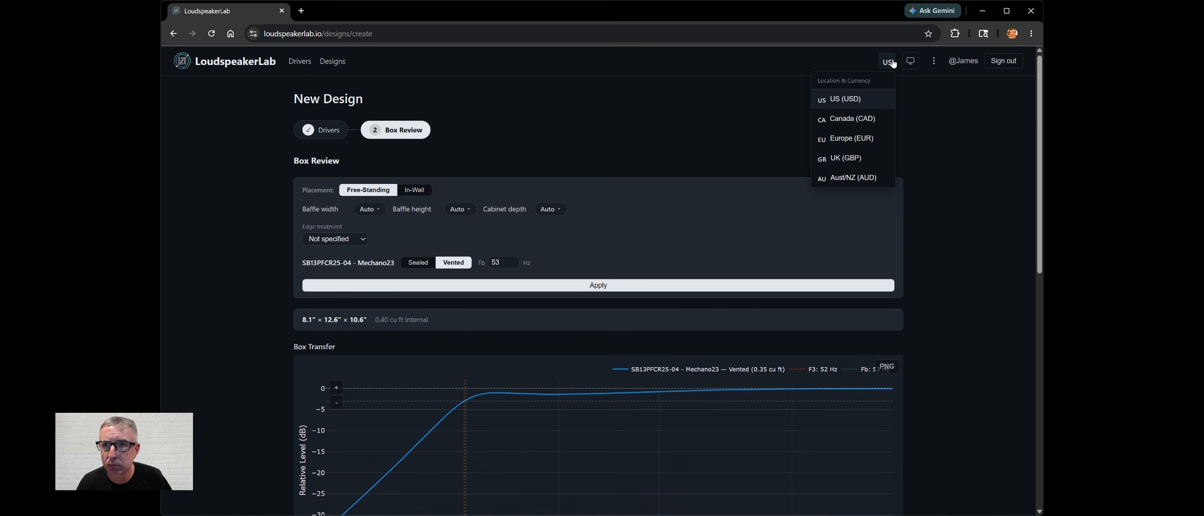
click(927, 143)
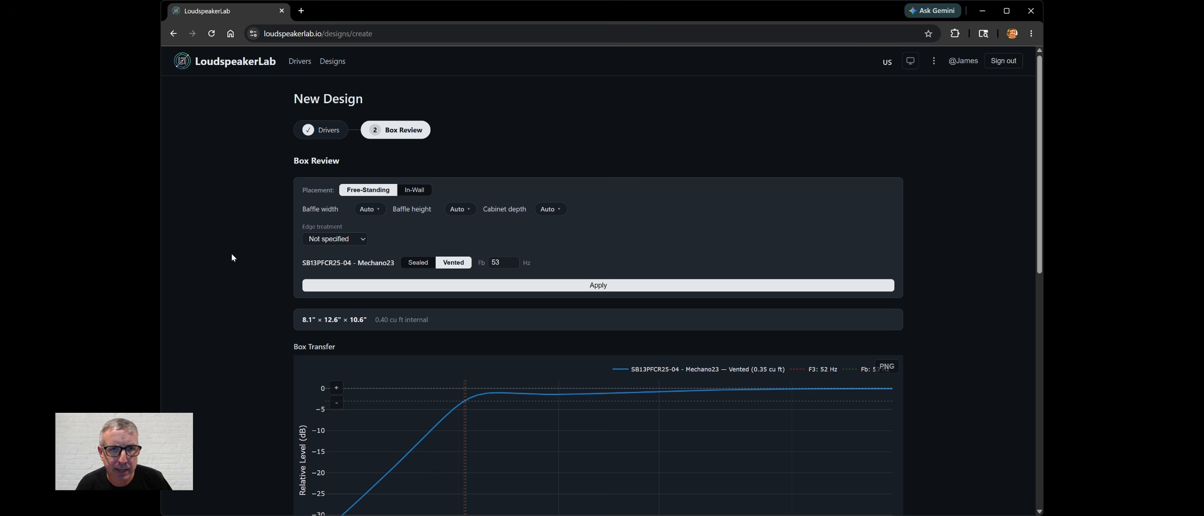
Review the proposed box, try the sealed alignment, return the woofer to vented, and create the draft design.
scroll(229, 258, down, 1)
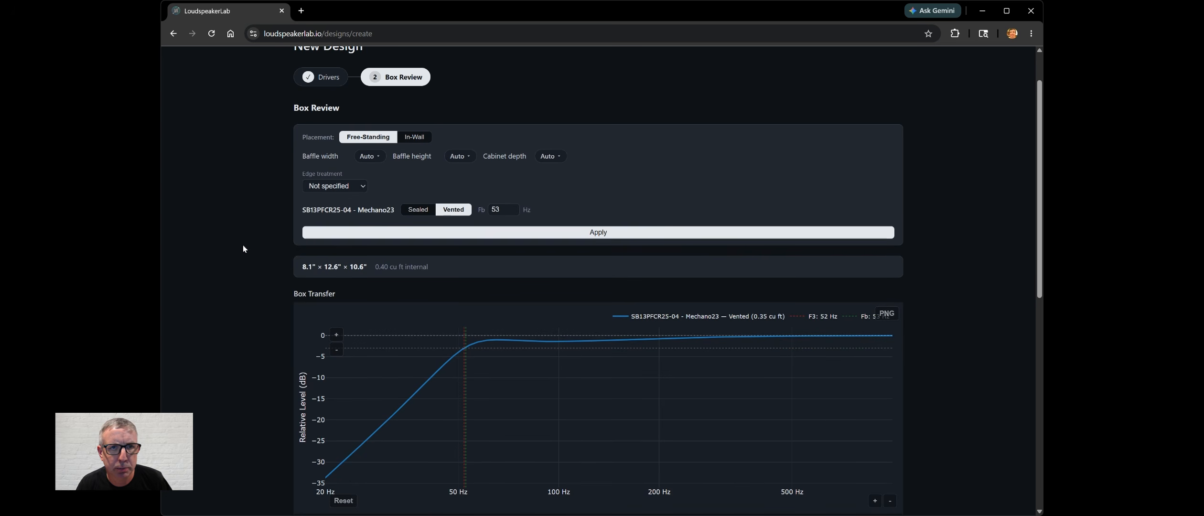
scroll(256, 314, down, 8)
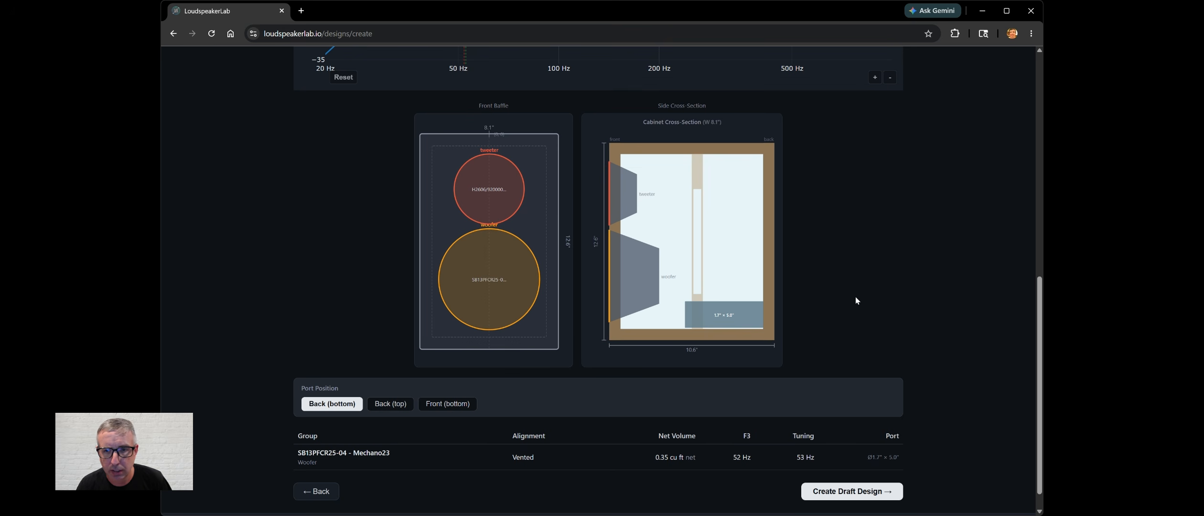
scroll(856, 306, down, 1)
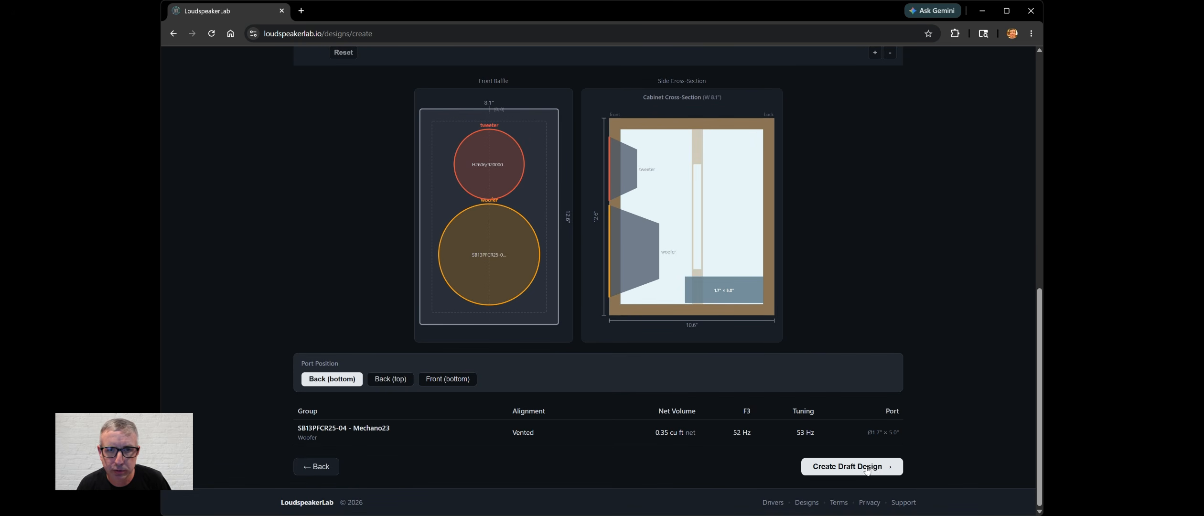
scroll(873, 385, up, 9)
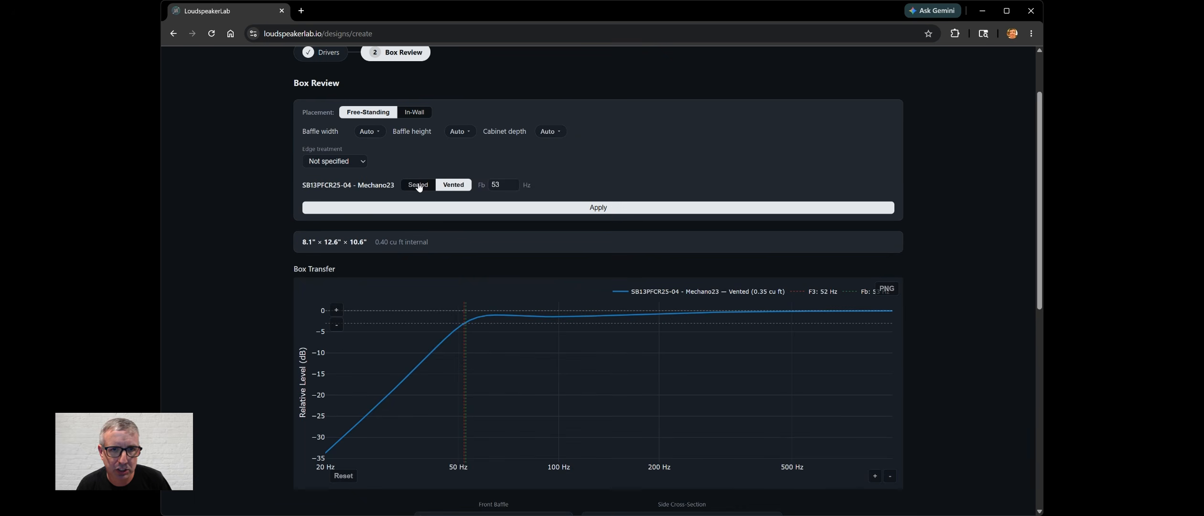
click(419, 187)
click(453, 185)
scroll(258, 260, down, 5)
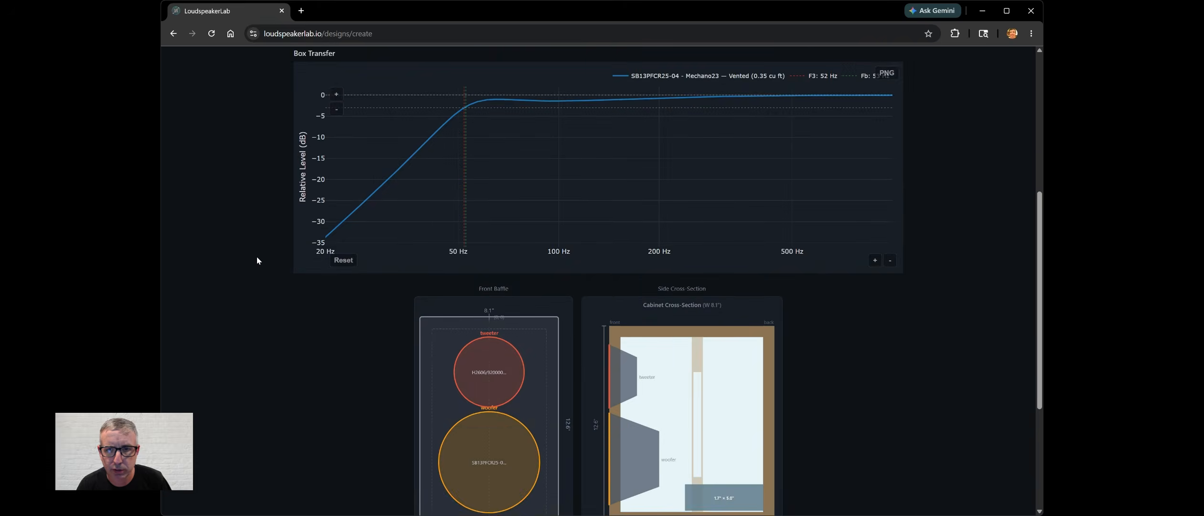
scroll(257, 261, down, 5)
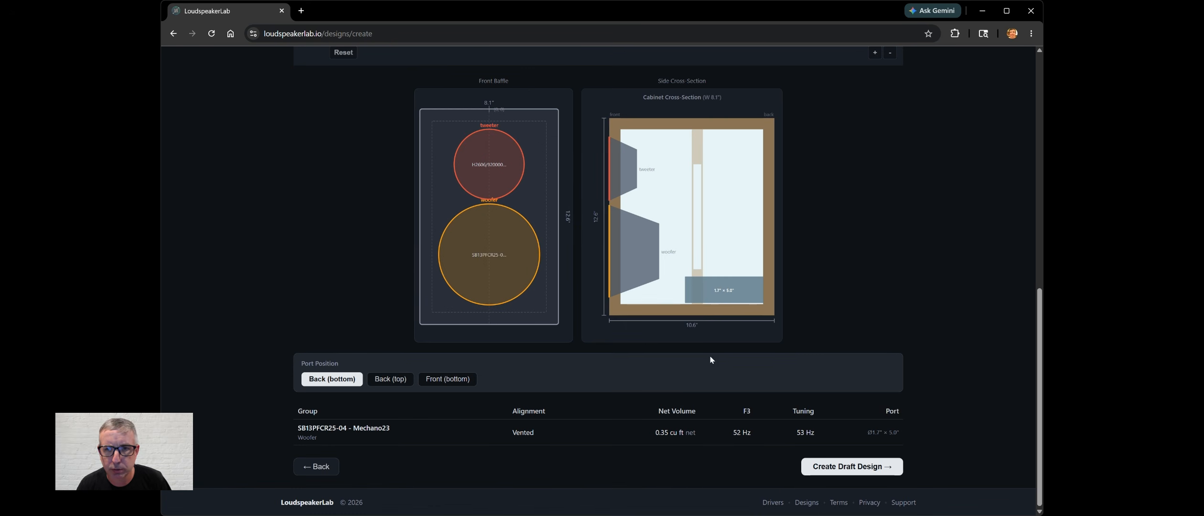
click(861, 469)
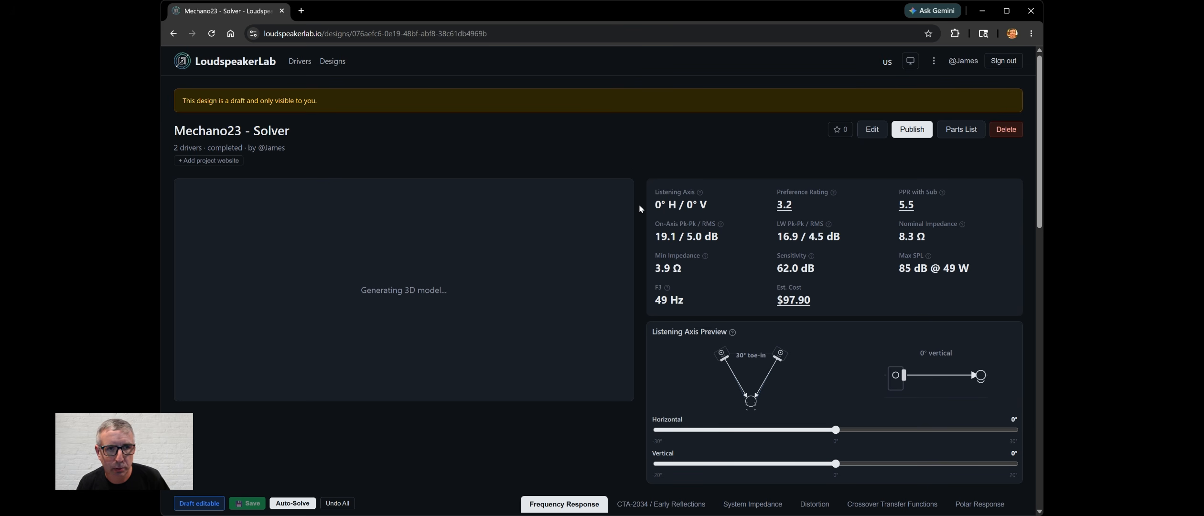
Change the series capacitor in the tweeter branch of the crossover schematic to 3.9 µF.
scroll(639, 206, down, 6)
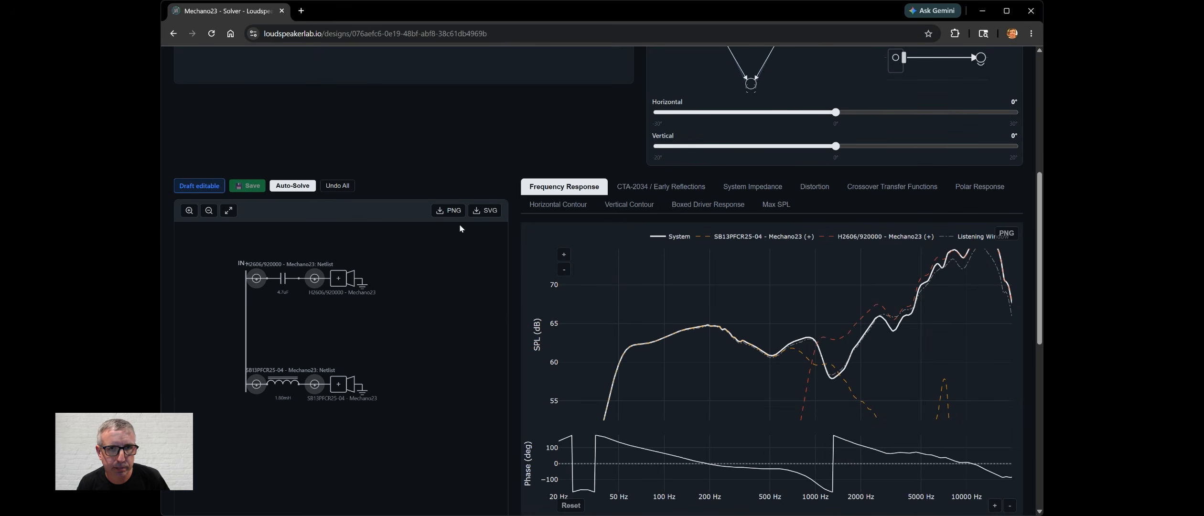
scroll(459, 224, up, 4)
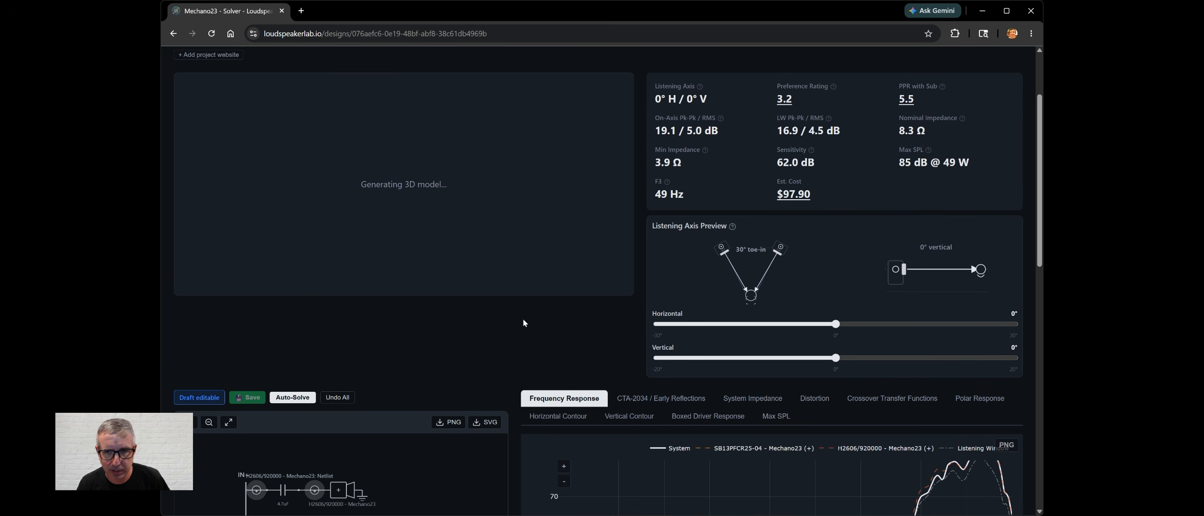
scroll(633, 329, down, 4)
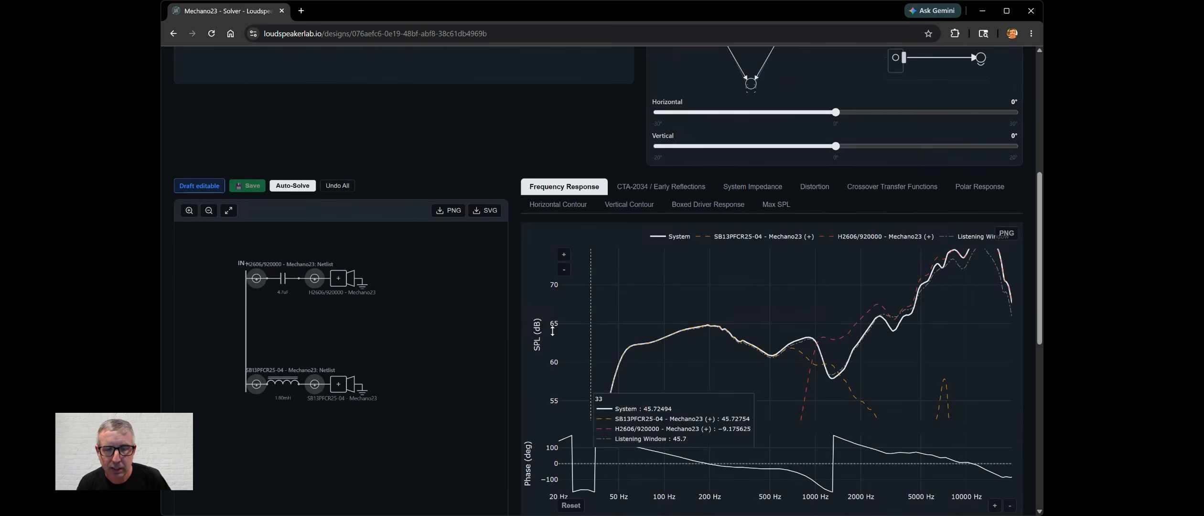
scroll(515, 325, down, 1)
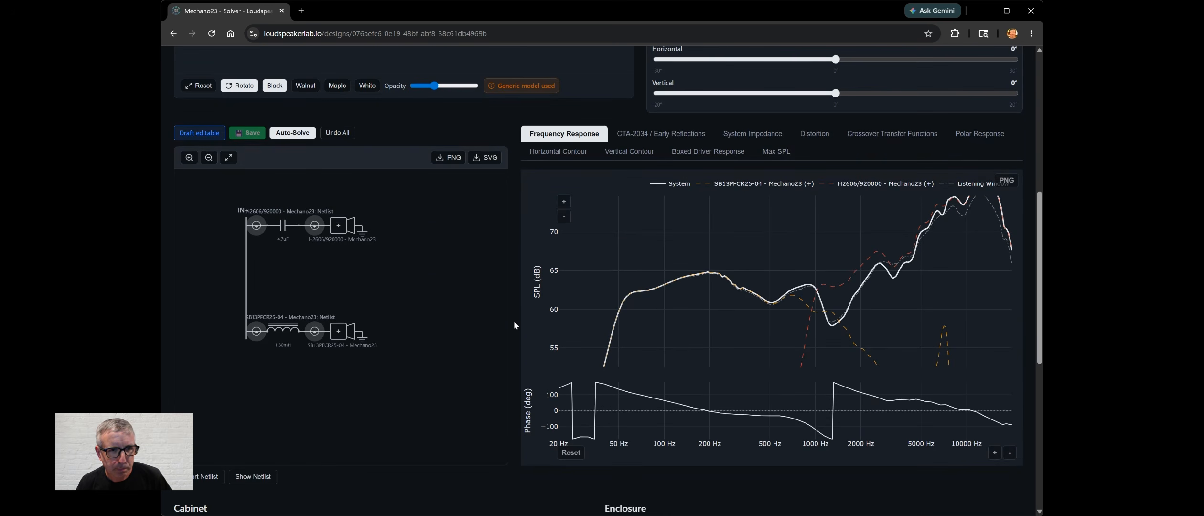
scroll(282, 227, up, 1)
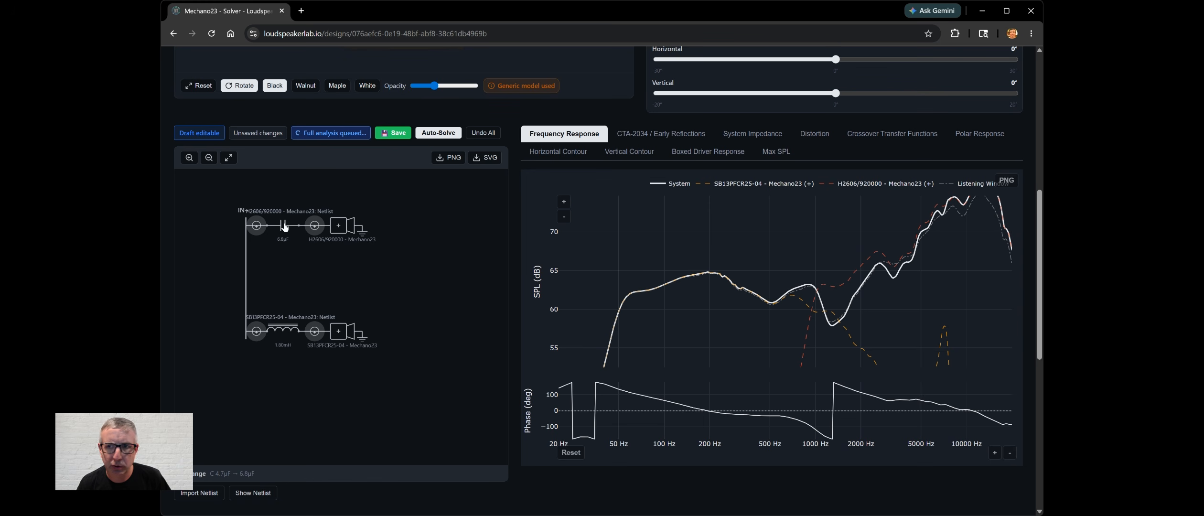
scroll(283, 229, down, 2)
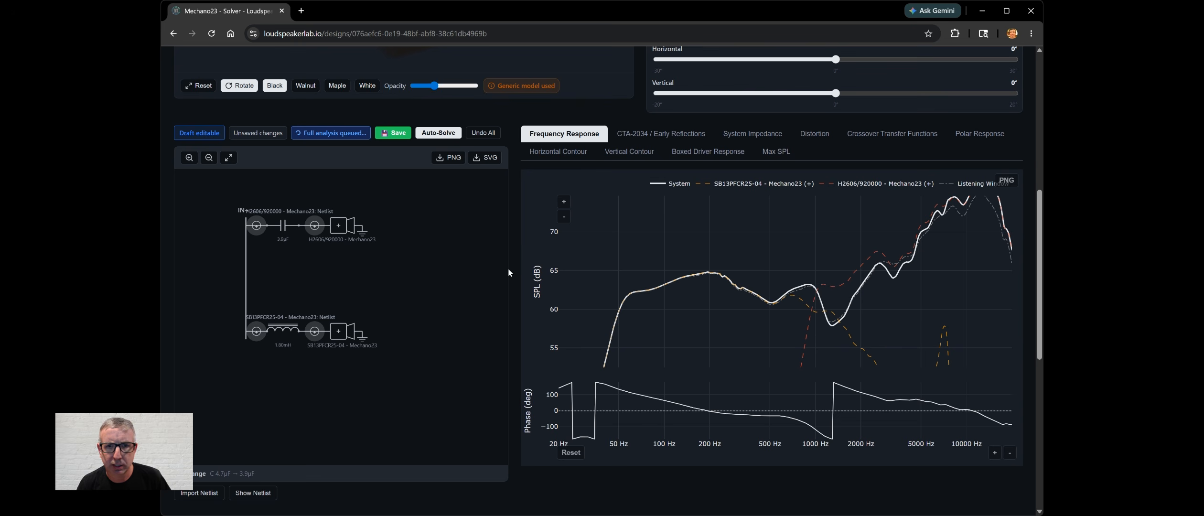
Rotate the 3D cabinet model to view its front baffle and check which driver uses a generic model.
scroll(514, 278, up, 1)
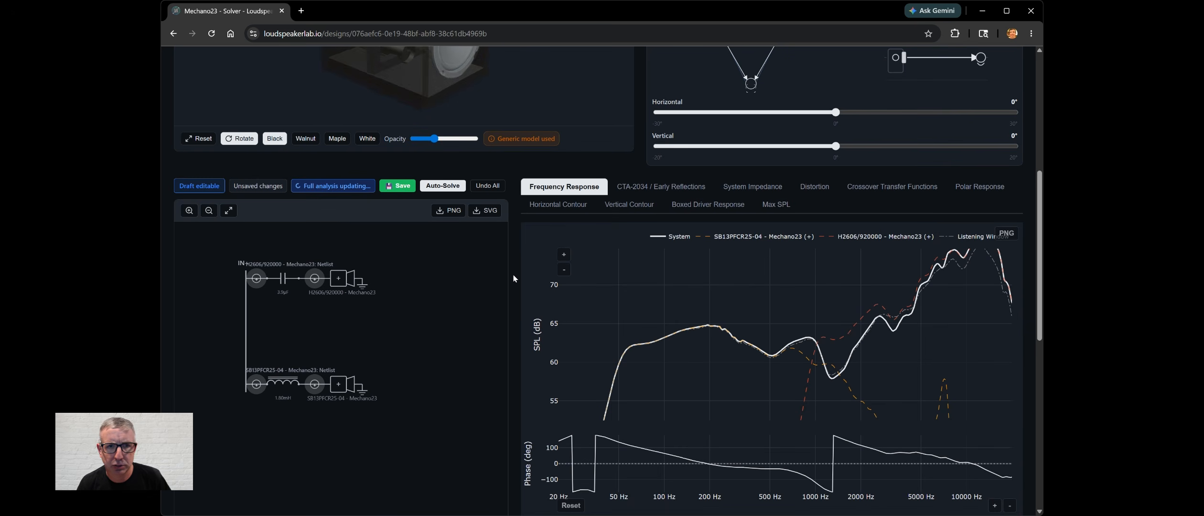
scroll(513, 278, up, 6)
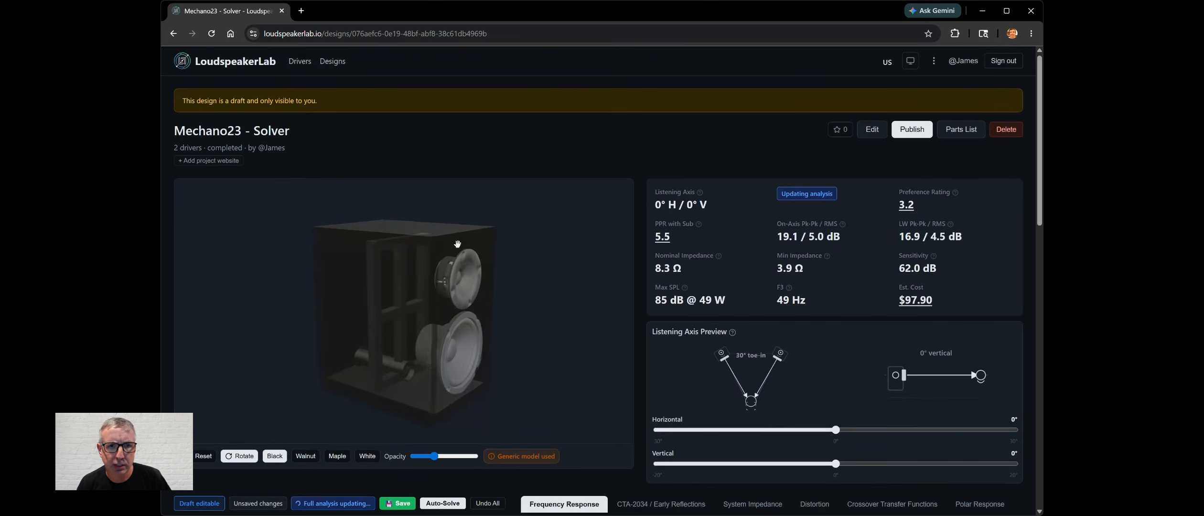
drag(443, 328, 400, 348)
mouse_move(539, 459)
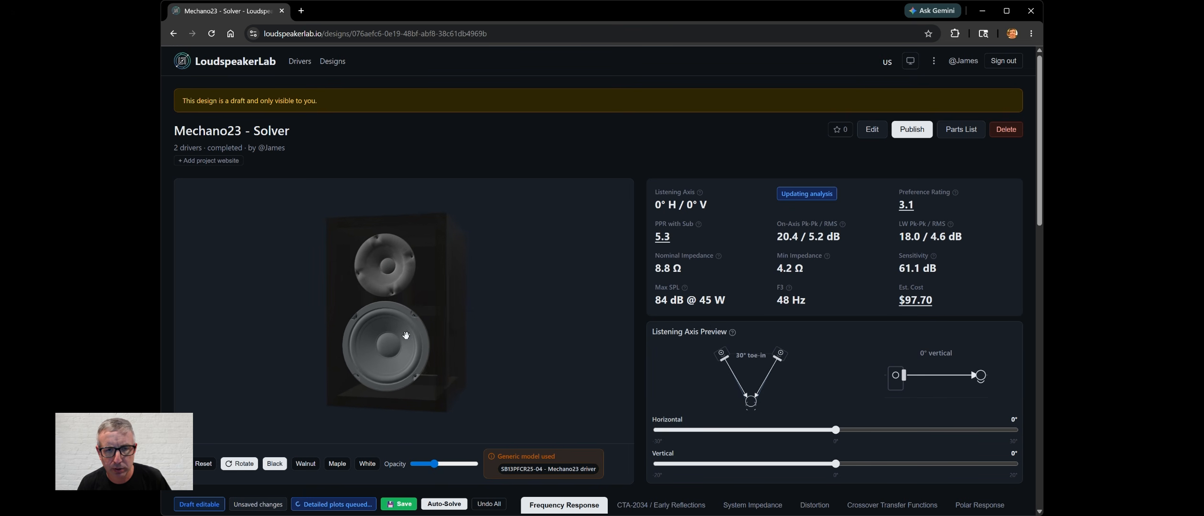
Rotate the cabinet model, then step the tweeter branch's series capacitor through other values, including 4.7 µF, to compare the frequency response.
drag(402, 334, 371, 334)
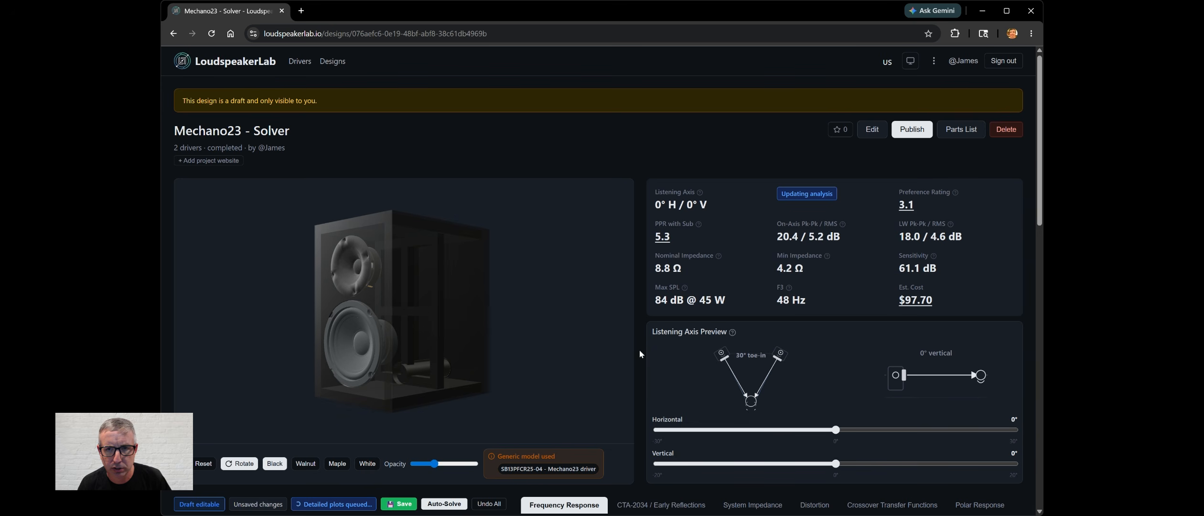
scroll(640, 347, down, 3)
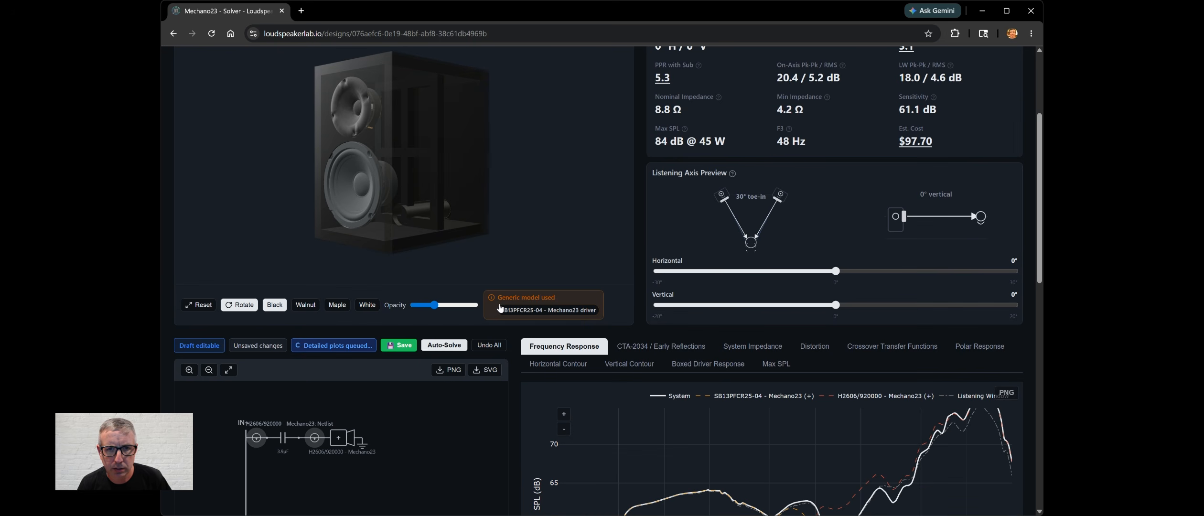
scroll(560, 324, down, 3)
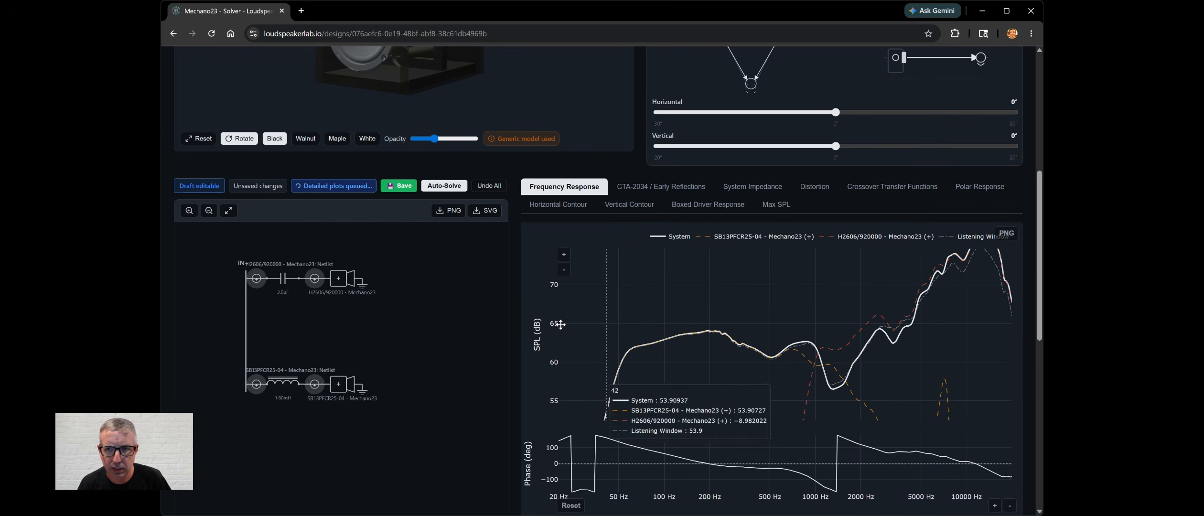
scroll(282, 280, up, 1)
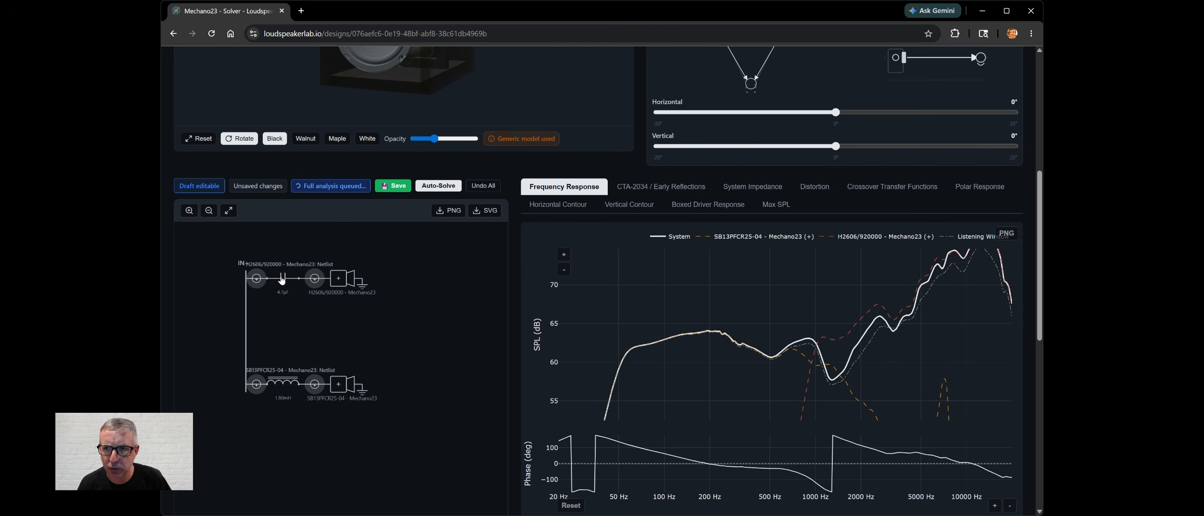
scroll(282, 279, down, 4)
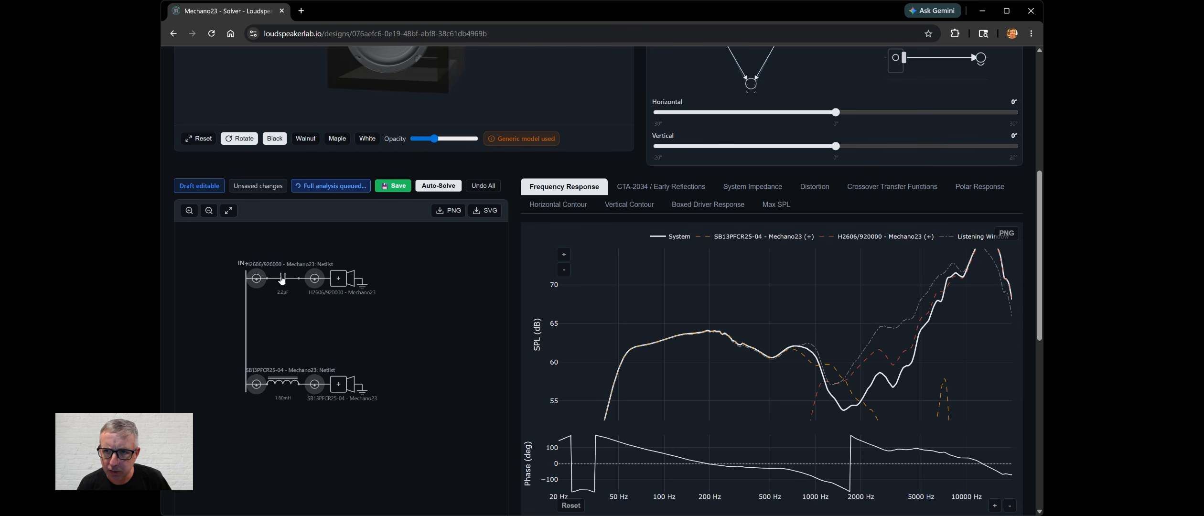
scroll(282, 280, up, 6)
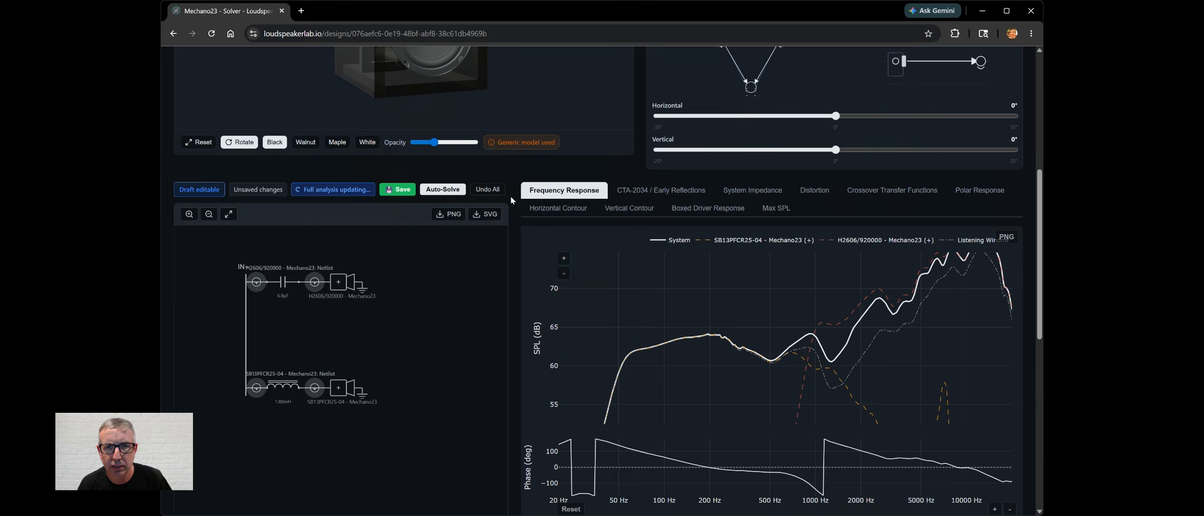
Check the performance summary and listening axis preview, then start Auto-Solve for the crossover.
scroll(836, 275, up, 3)
mouse_move(836, 276)
mouse_down()
mouse_move(983, 275)
mouse_move(837, 273)
mouse_up()
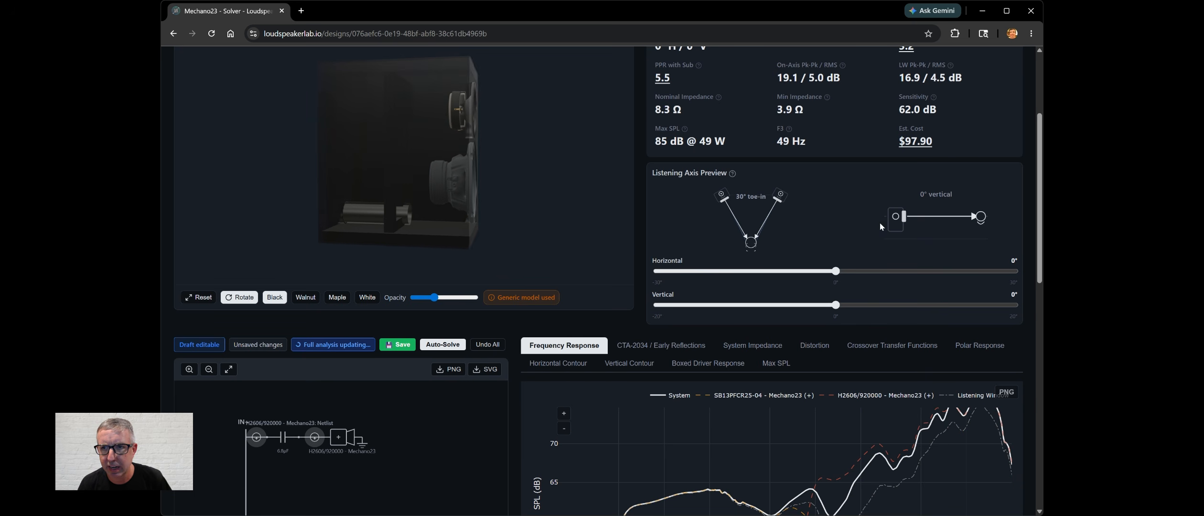
scroll(637, 225, up, 2)
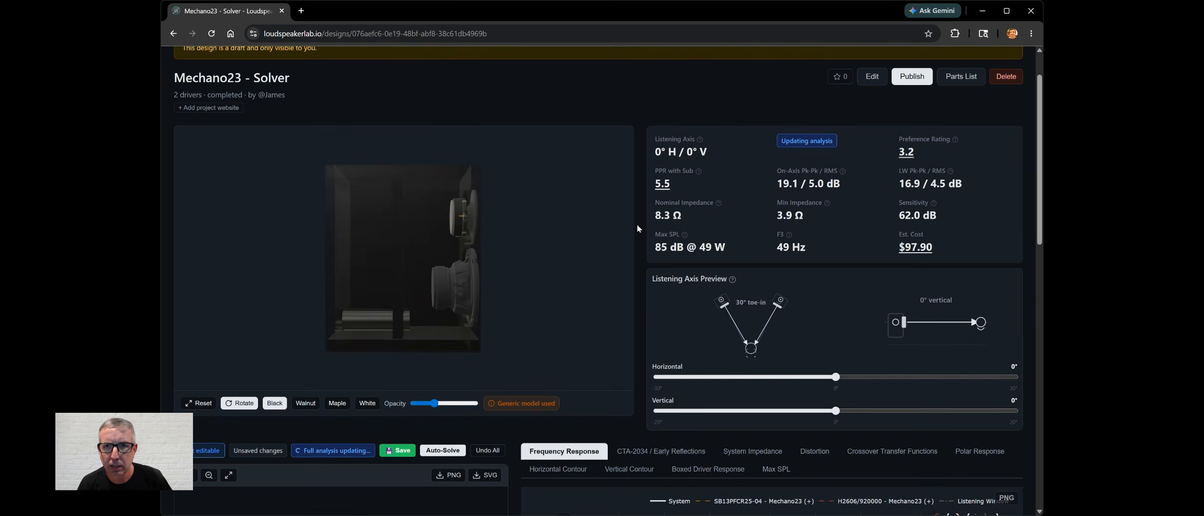
scroll(639, 237, down, 3)
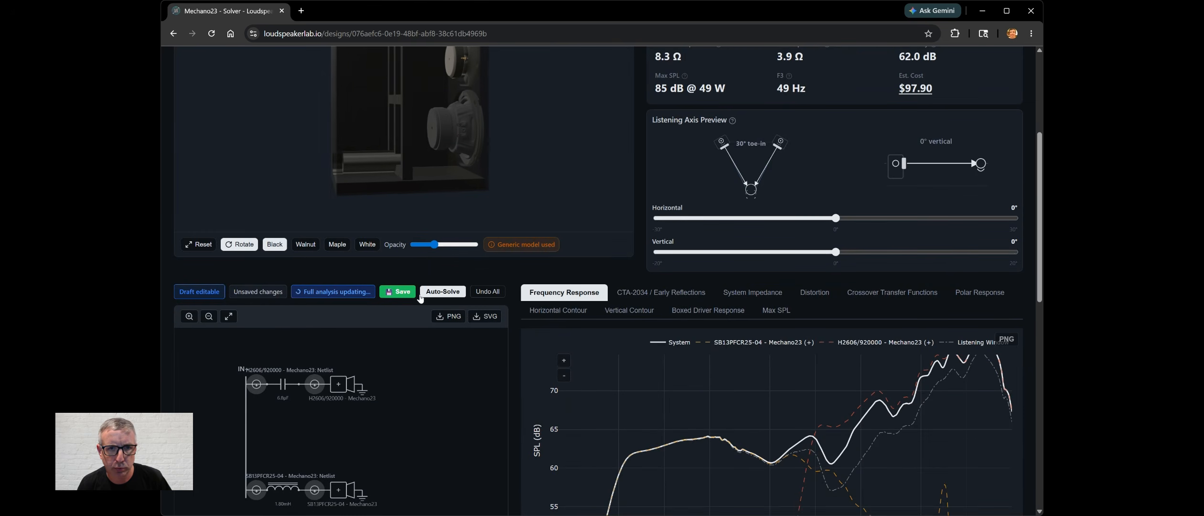
click(453, 292)
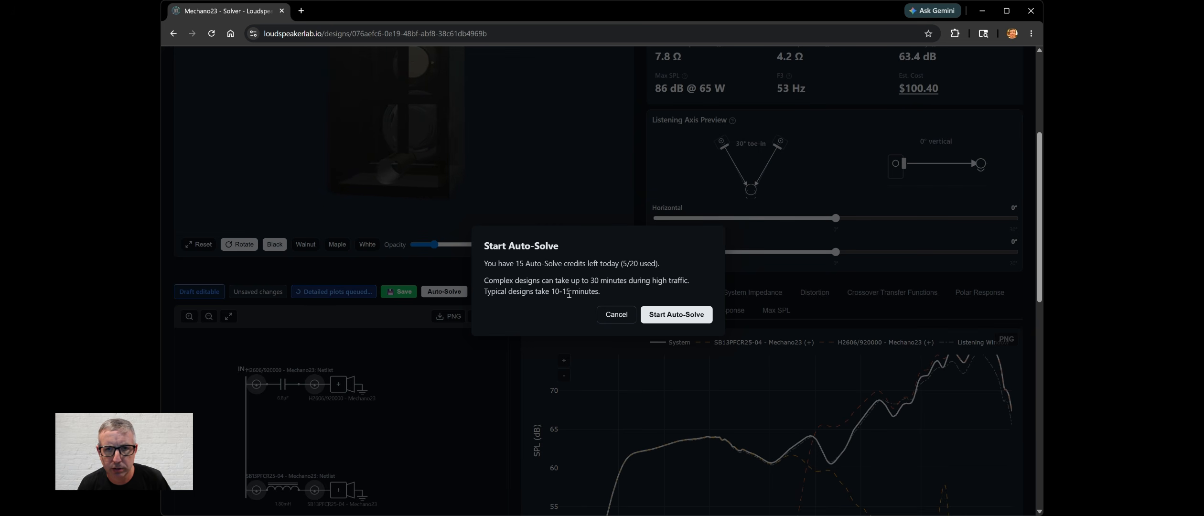
click(682, 318)
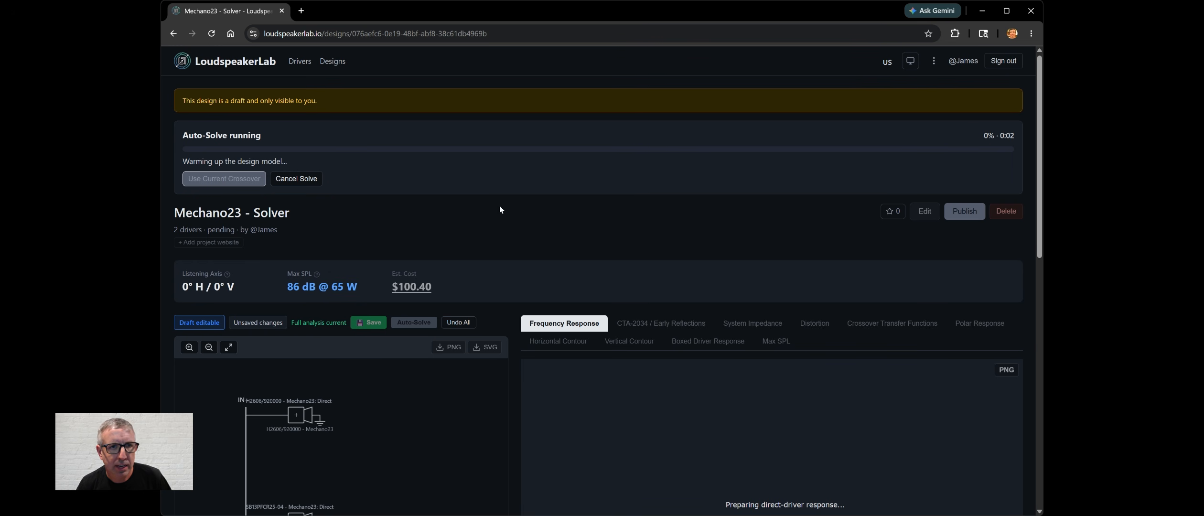
Follow the Auto-Solve progress and status, and look over the direct-driver schematic, response plot and summary values.
scroll(502, 234, down, 2)
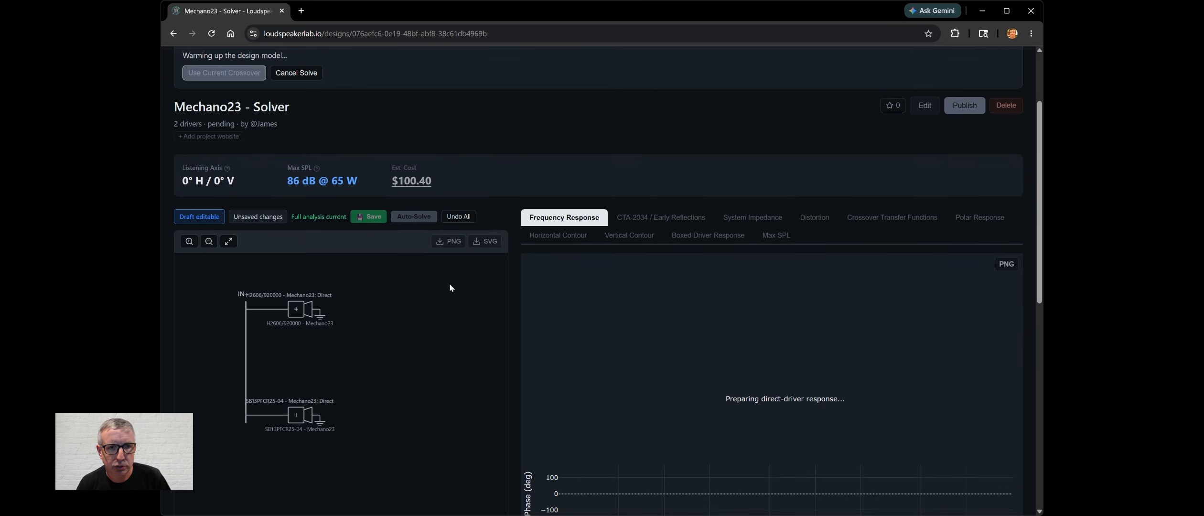
drag(298, 309, 340, 353)
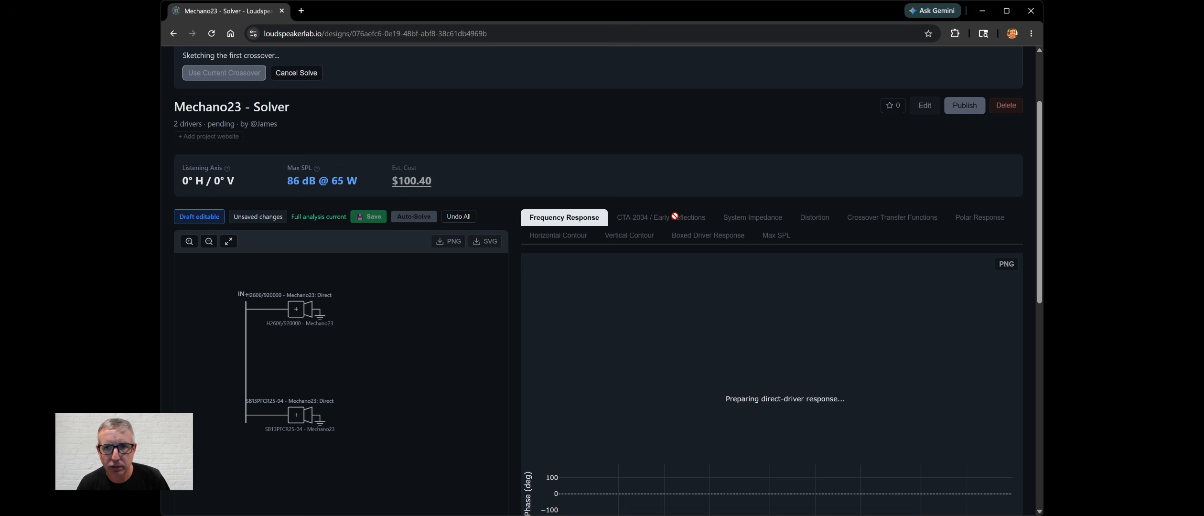
scroll(511, 207, up, 2)
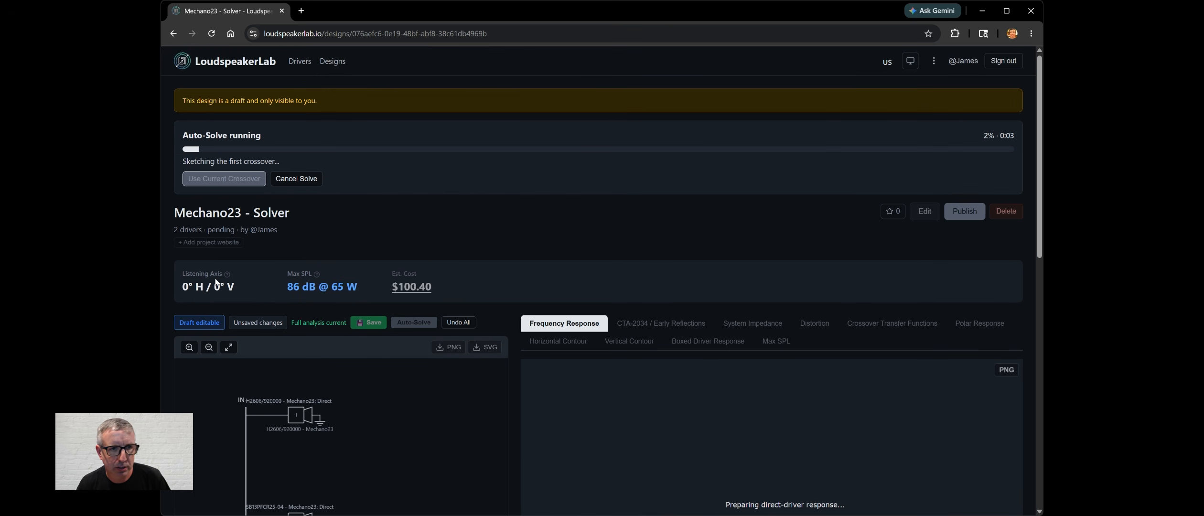
drag(180, 273, 495, 288)
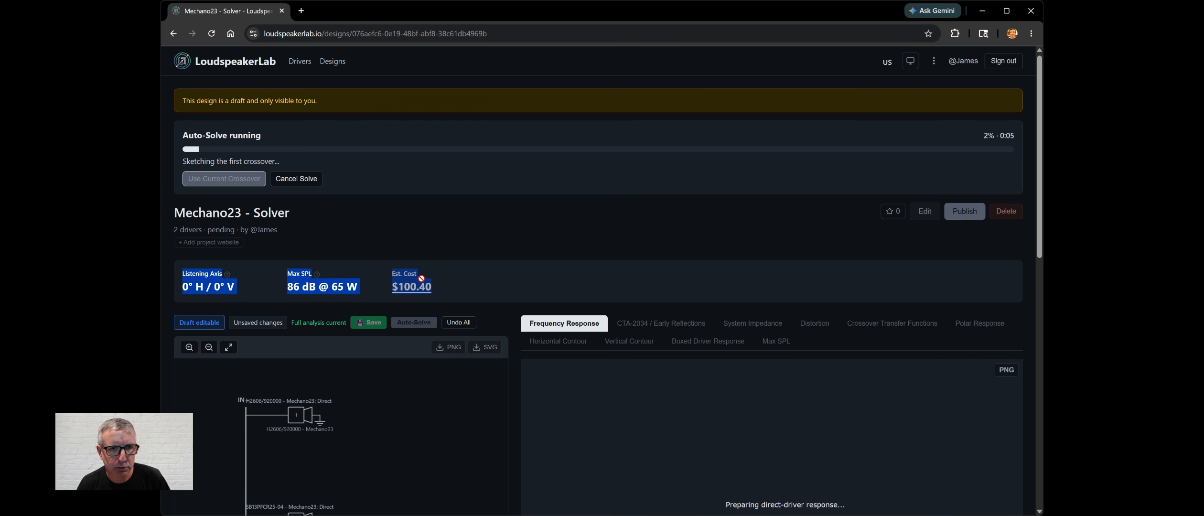
click(414, 257)
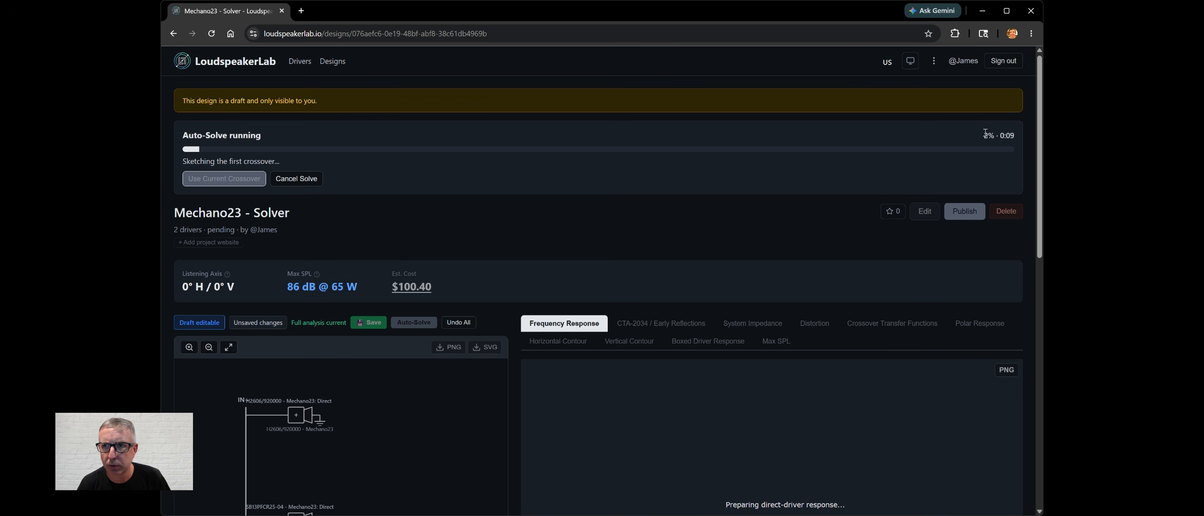
triple_click(227, 162)
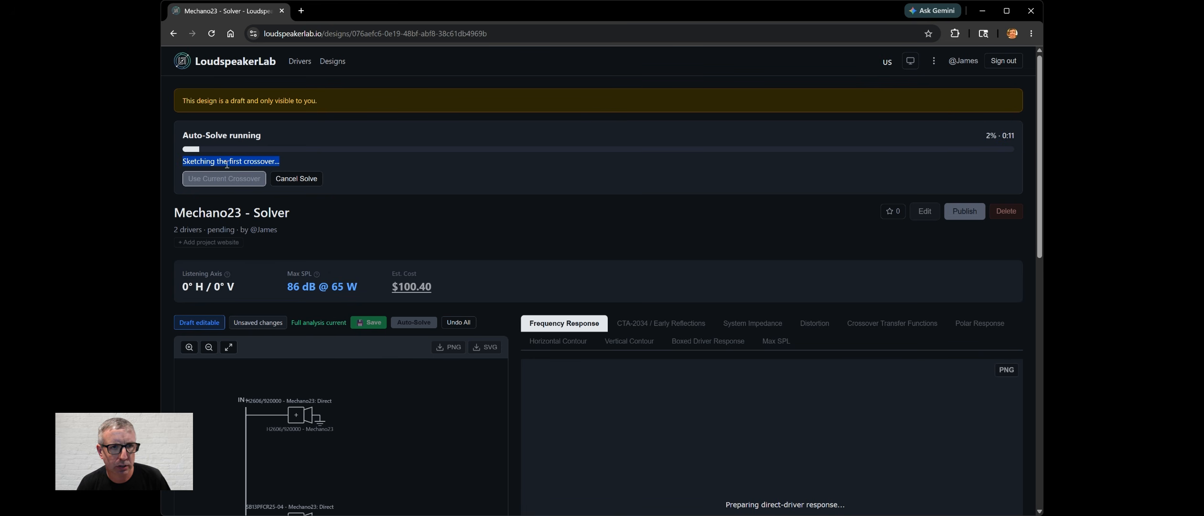
click(369, 178)
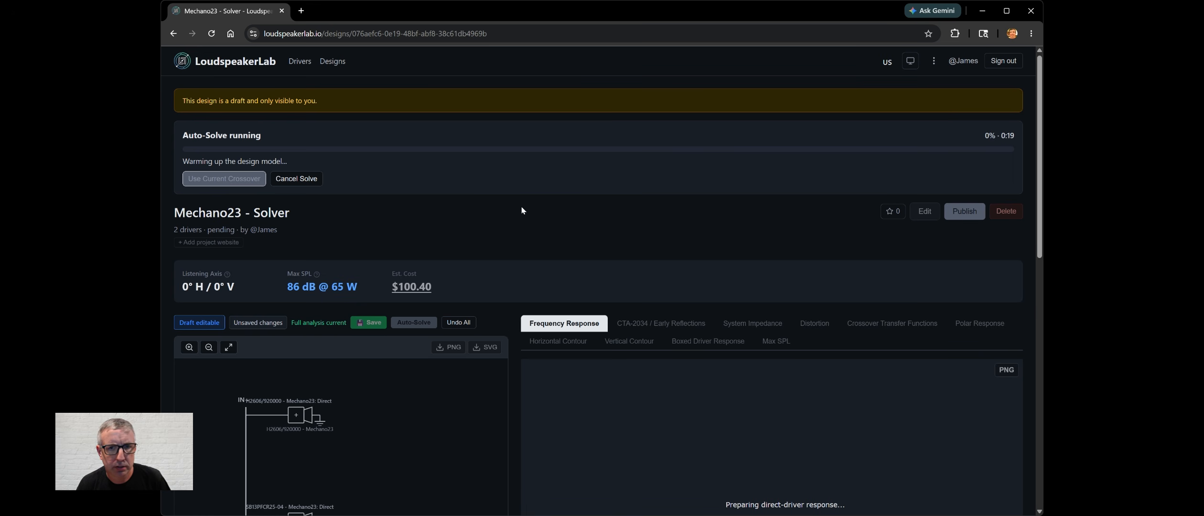
scroll(526, 212, down, 4)
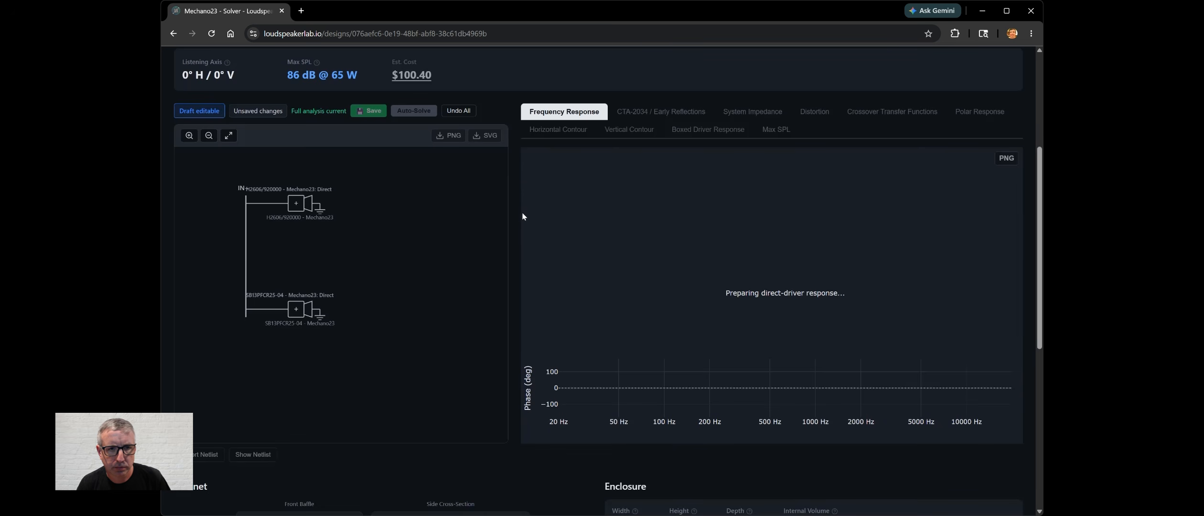
scroll(520, 215, up, 4)
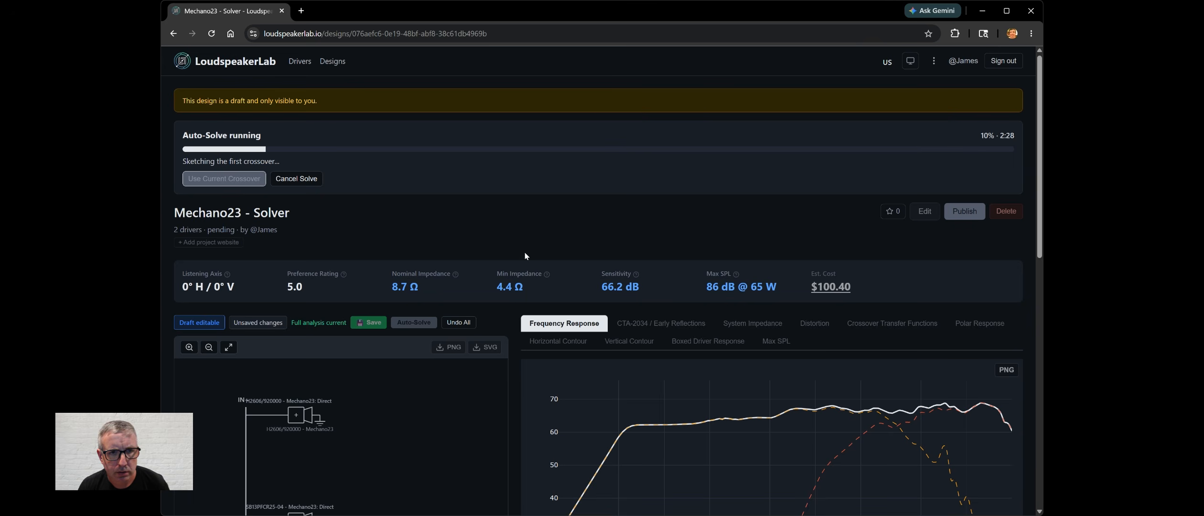
Examine the interim Auto-Solve frequency response, preference rating, impedance, sensitivity and maximum SPL.
scroll(525, 253, down, 2)
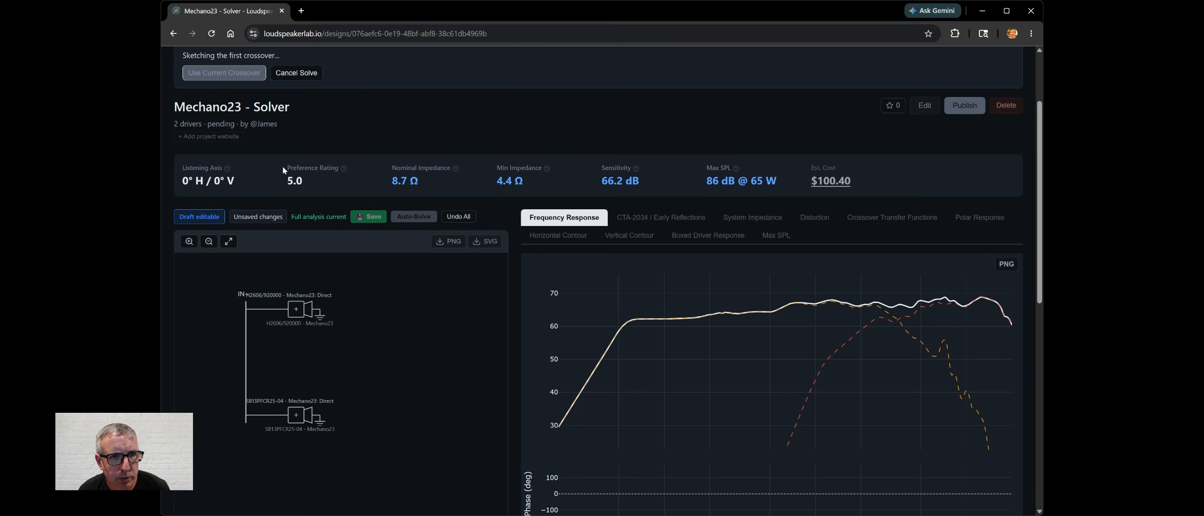
drag(284, 170, 368, 173)
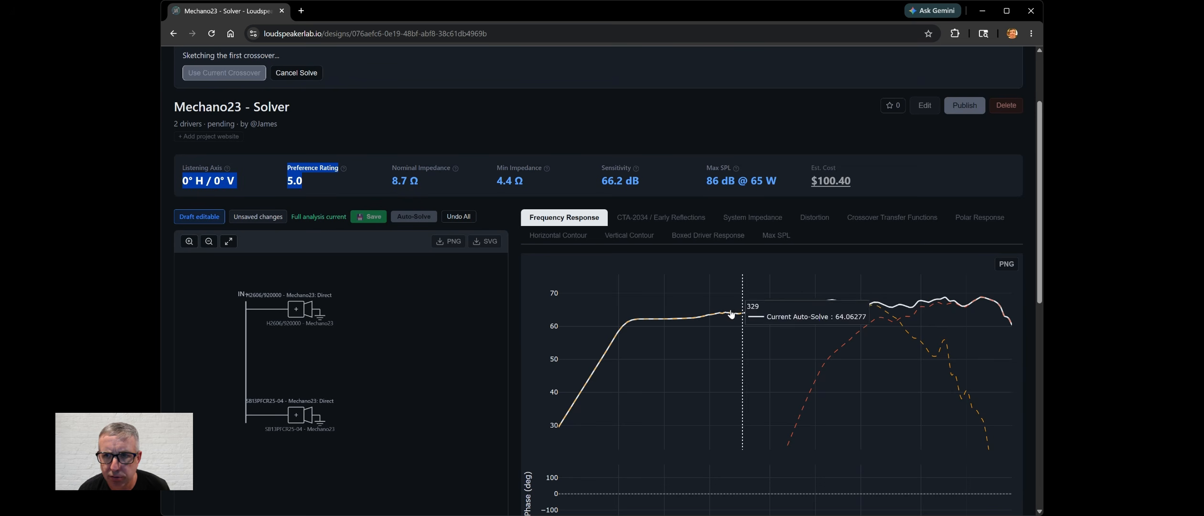
click(316, 166)
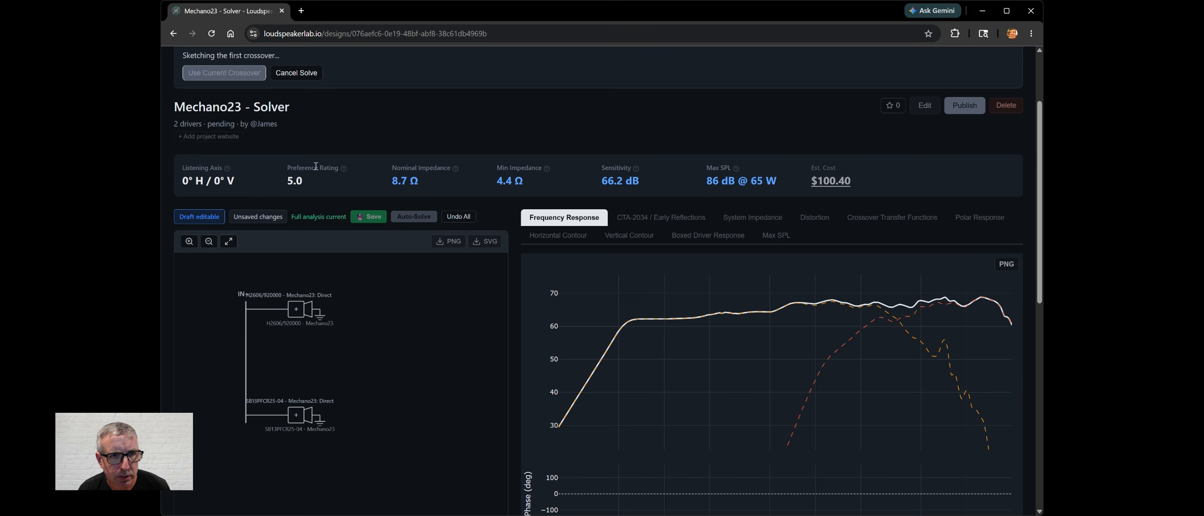
drag(391, 167, 781, 183)
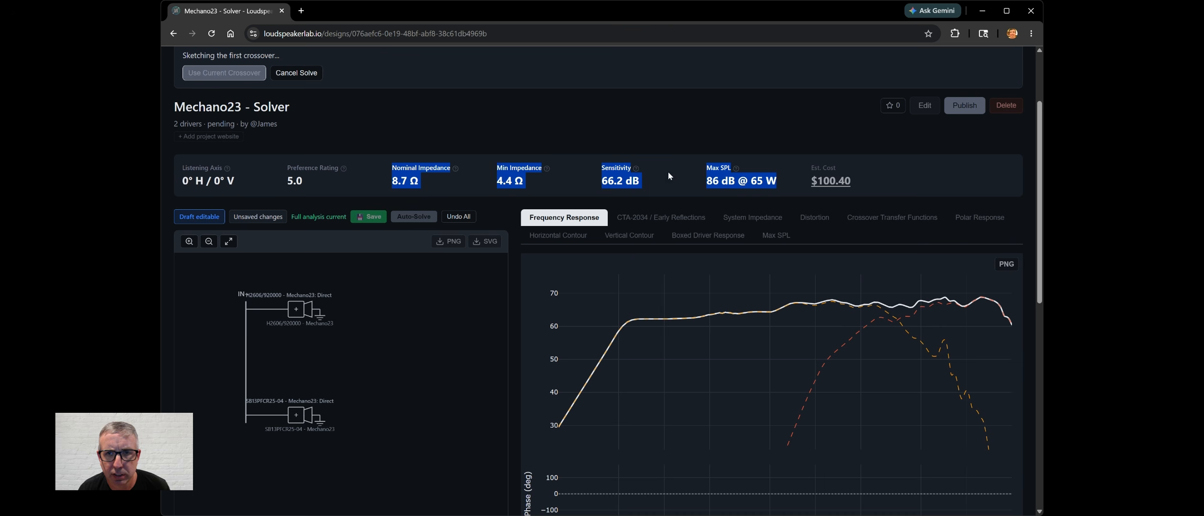
drag(667, 173, 602, 172)
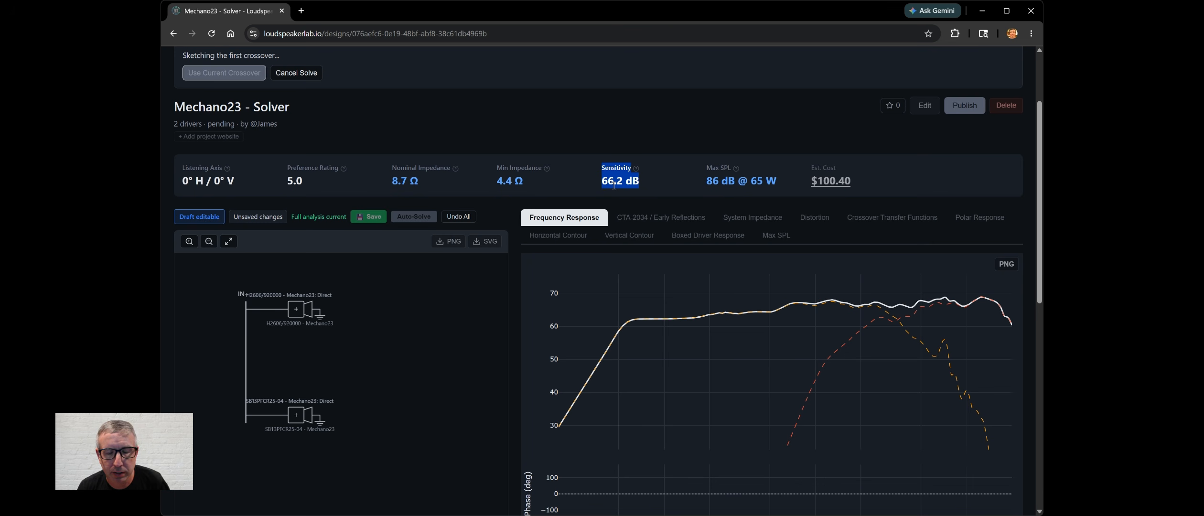
click(659, 182)
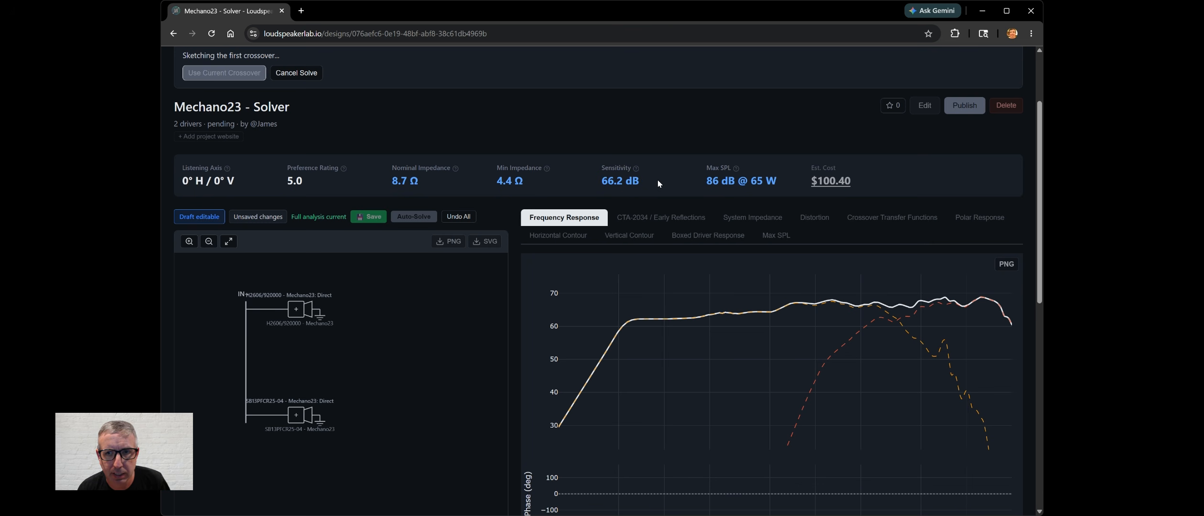
drag(641, 184, 598, 172)
click(648, 171)
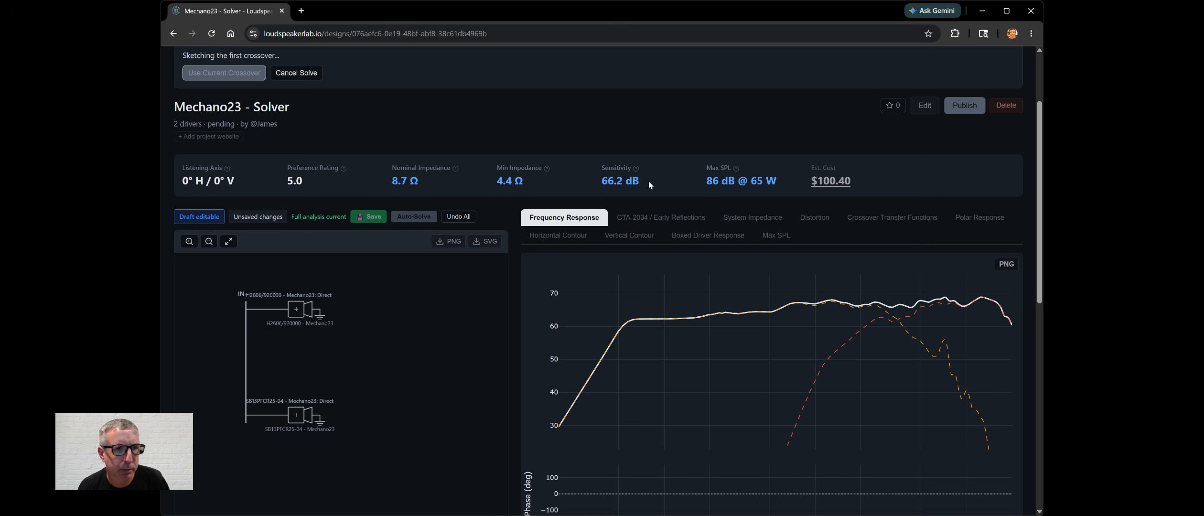
scroll(648, 189, up, 1)
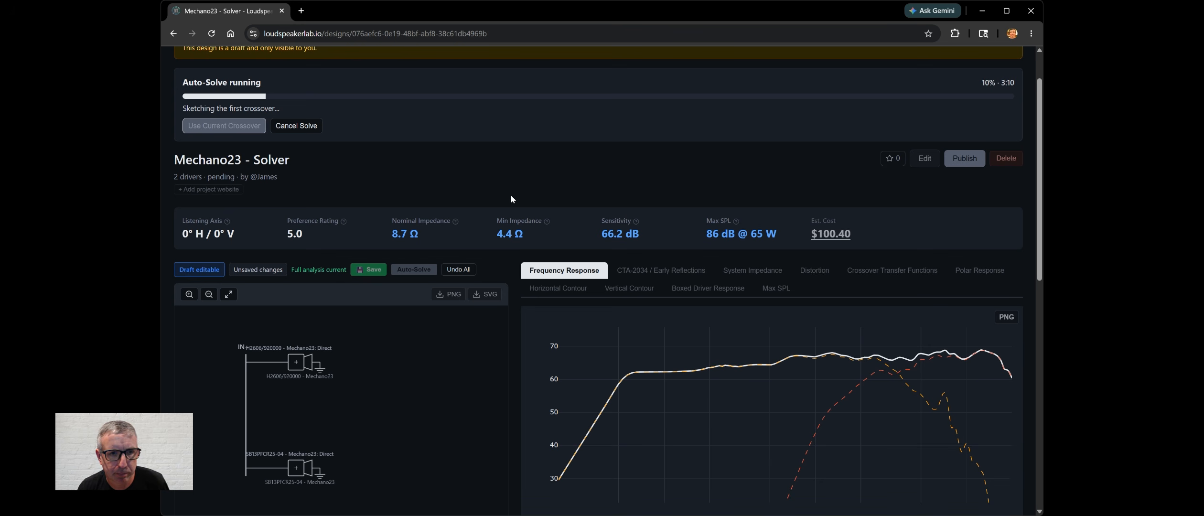
scroll(511, 195, down, 1)
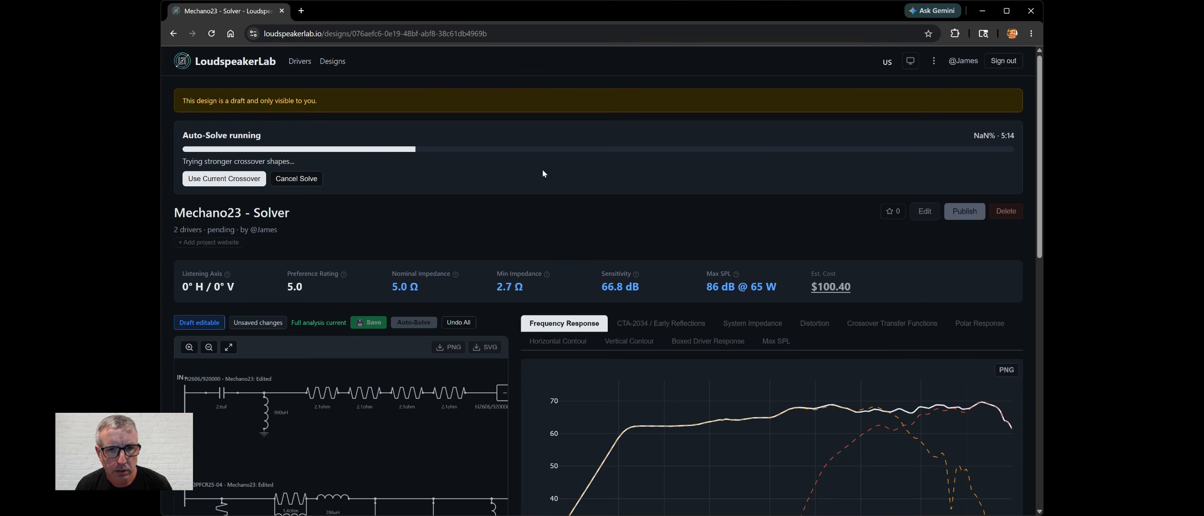
Inspect the interim crossover schematic proposed by Auto-Solve, including the tweeter's series resistors and the woofer network.
scroll(542, 174, down, 3)
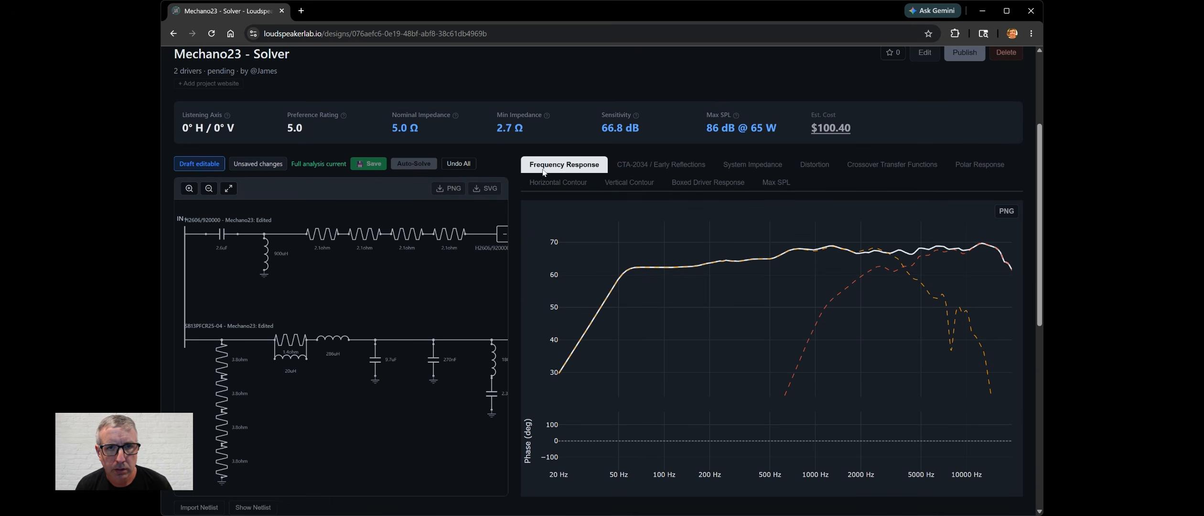
drag(442, 308, 386, 313)
drag(288, 305, 306, 307)
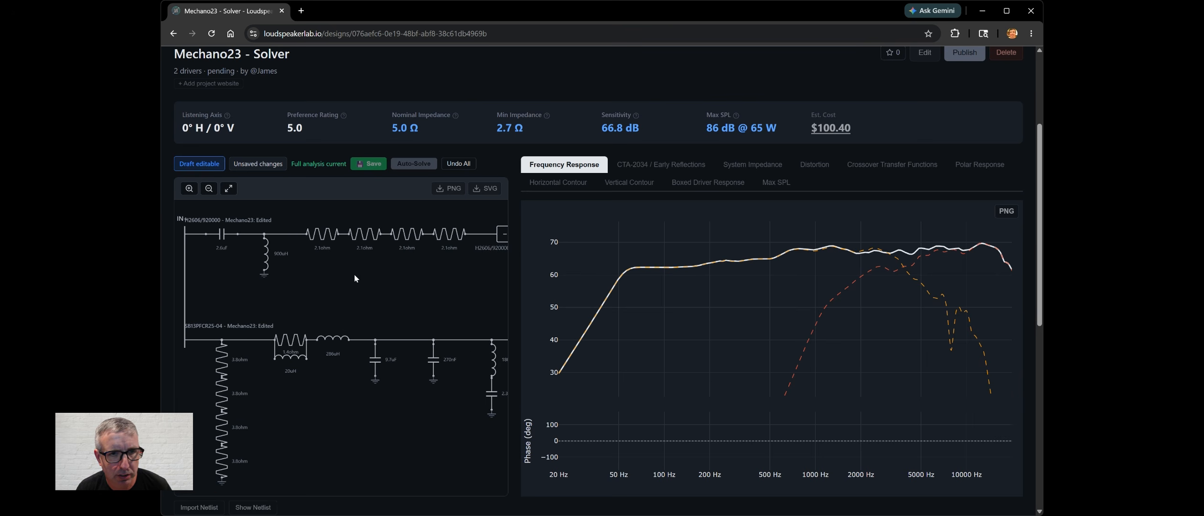
drag(354, 279, 310, 272)
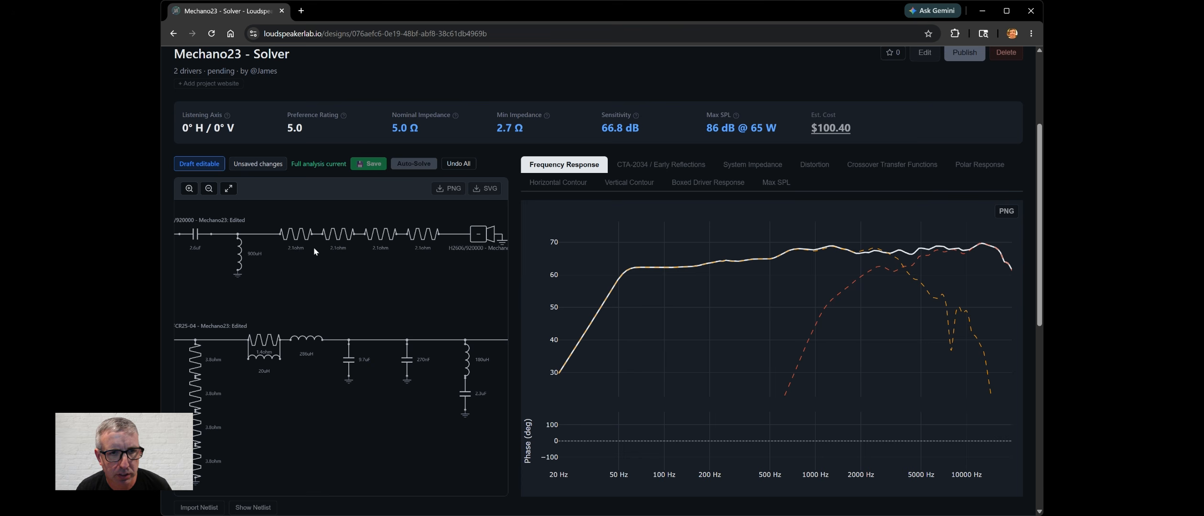
drag(372, 267, 333, 304)
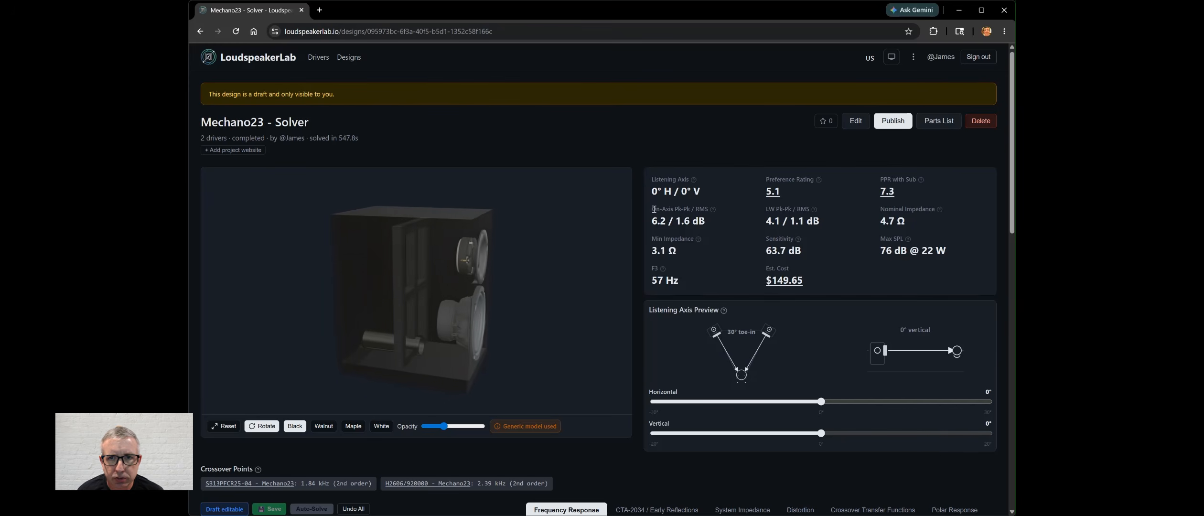
Review the performance summary of the completed Auto-Solve design, from listening axis to estimated cost.
scroll(713, 112, down, 1)
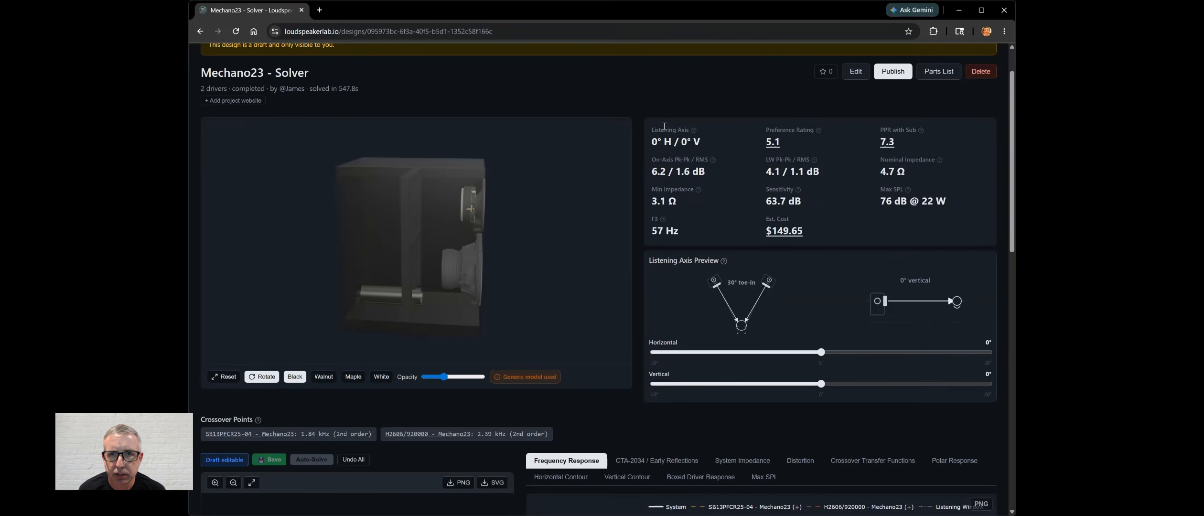
drag(654, 129, 850, 218)
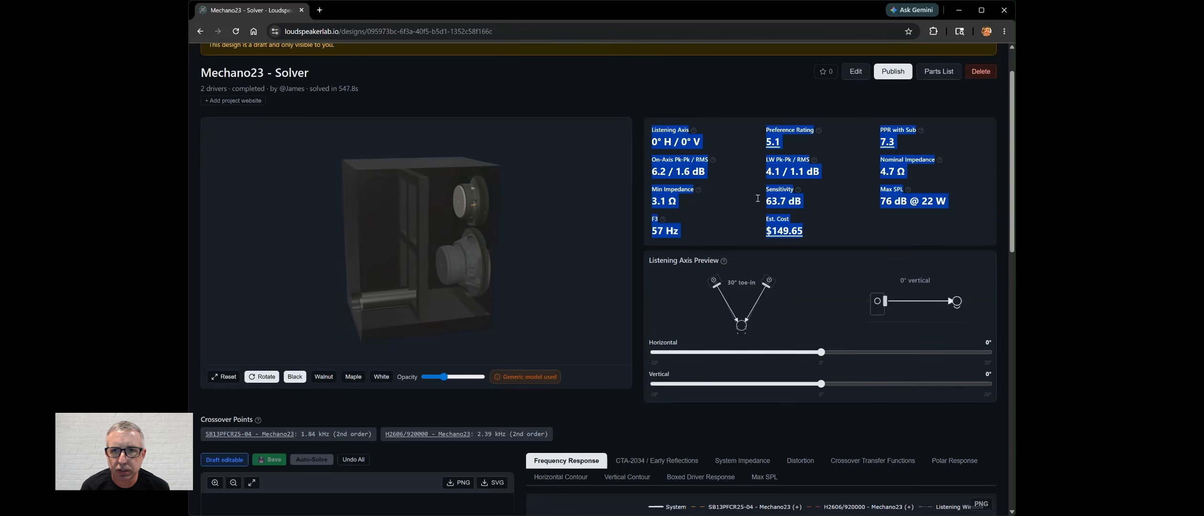
Check the F3 bass-extension figure in the solved design's performance summary.
click(638, 207)
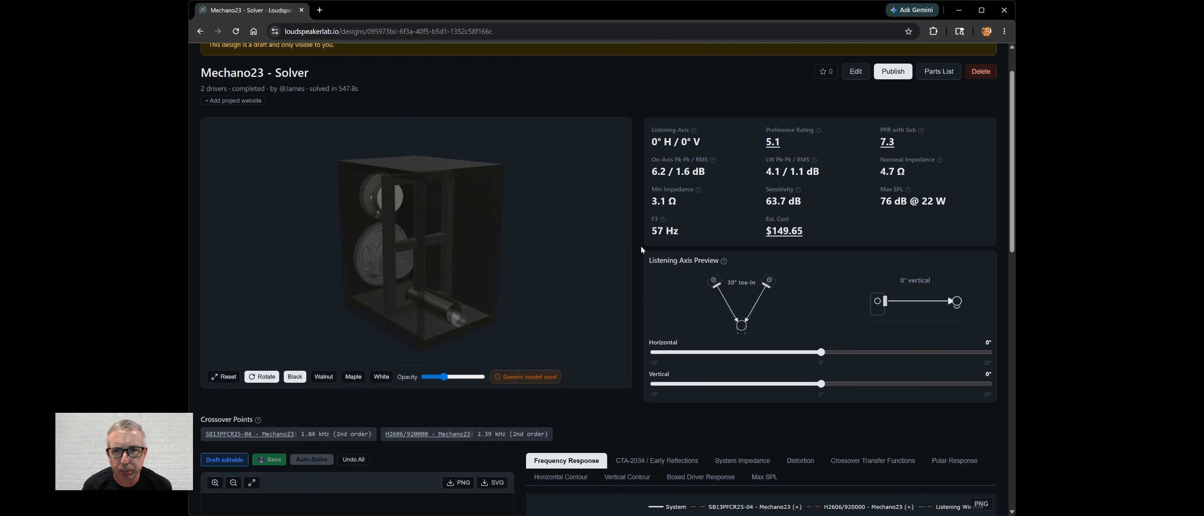
scroll(641, 248, down, 1)
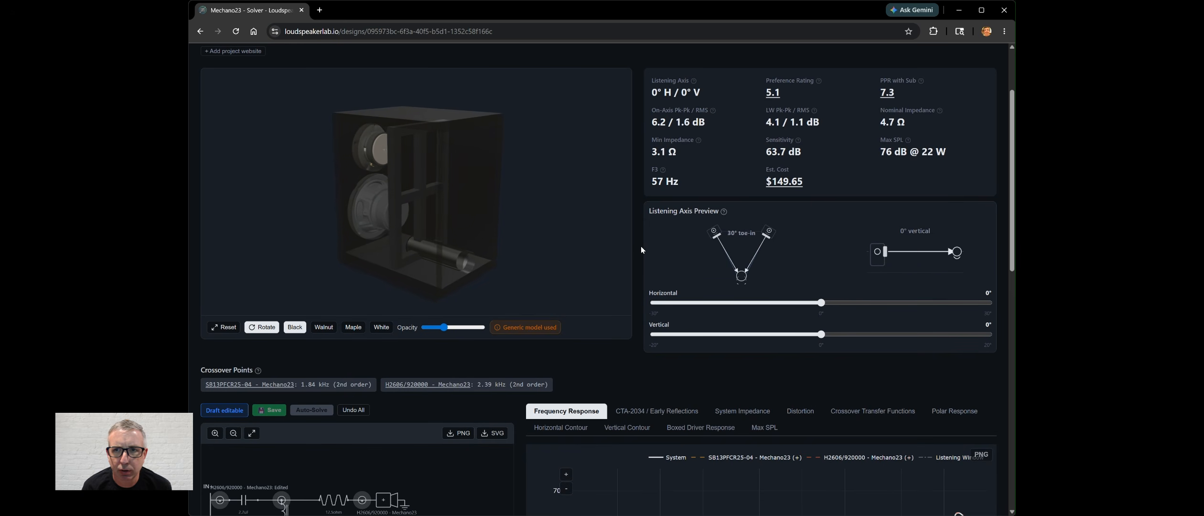
scroll(641, 248, down, 1)
double_click(658, 132)
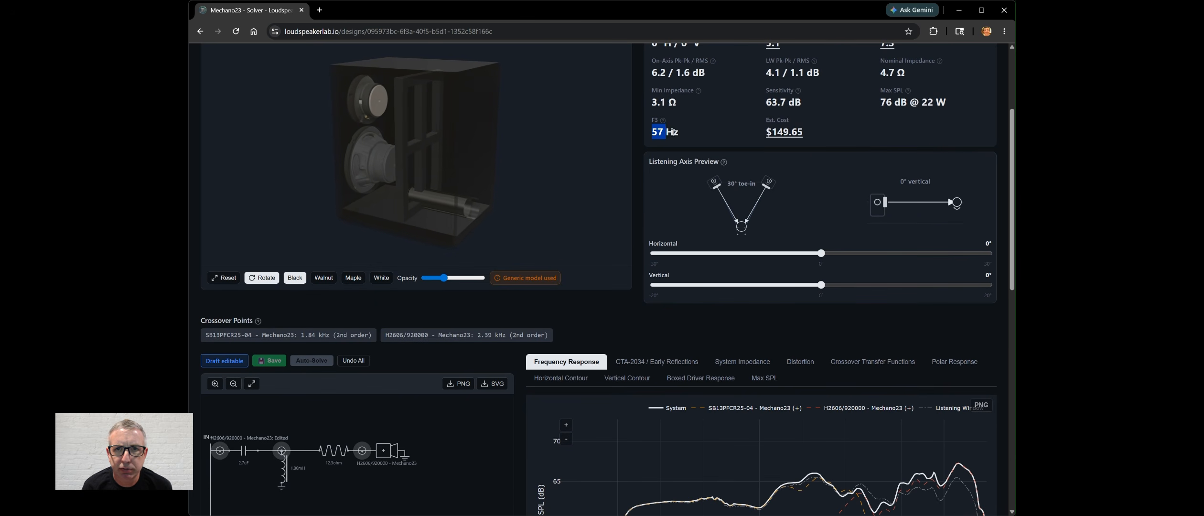
click(636, 182)
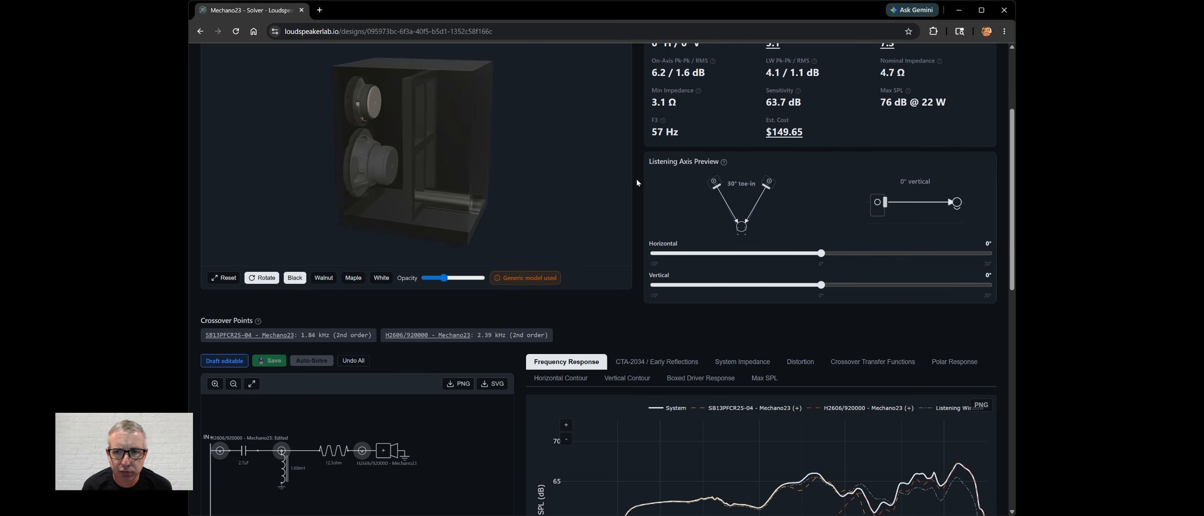
Inspect the woofer crossover's shunt resistor, the paralleled series resistor and inductor, and the following series inductor, including their ratings and utilization.
scroll(637, 179, down, 2)
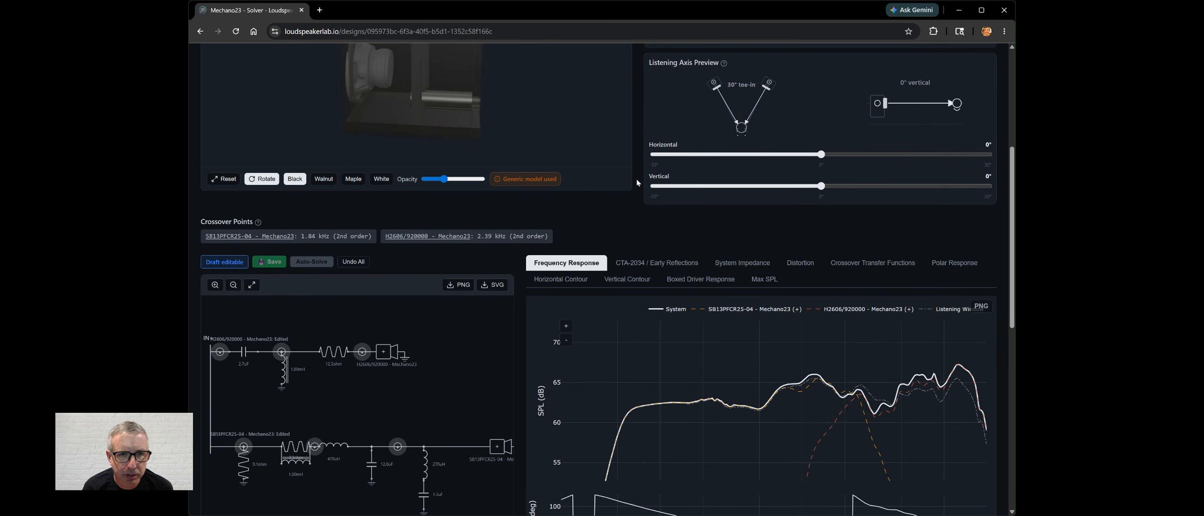
scroll(637, 183, down, 1)
scroll(637, 183, down, 1)
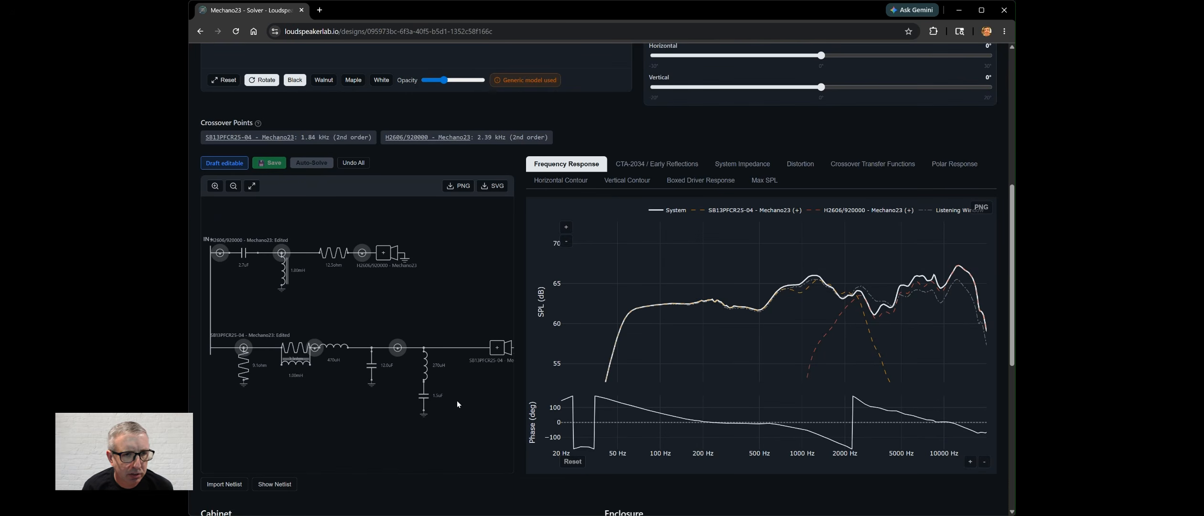
mouse_move(457, 401)
mouse_down()
mouse_move(442, 396)
mouse_move(472, 394)
mouse_move(457, 400)
mouse_up()
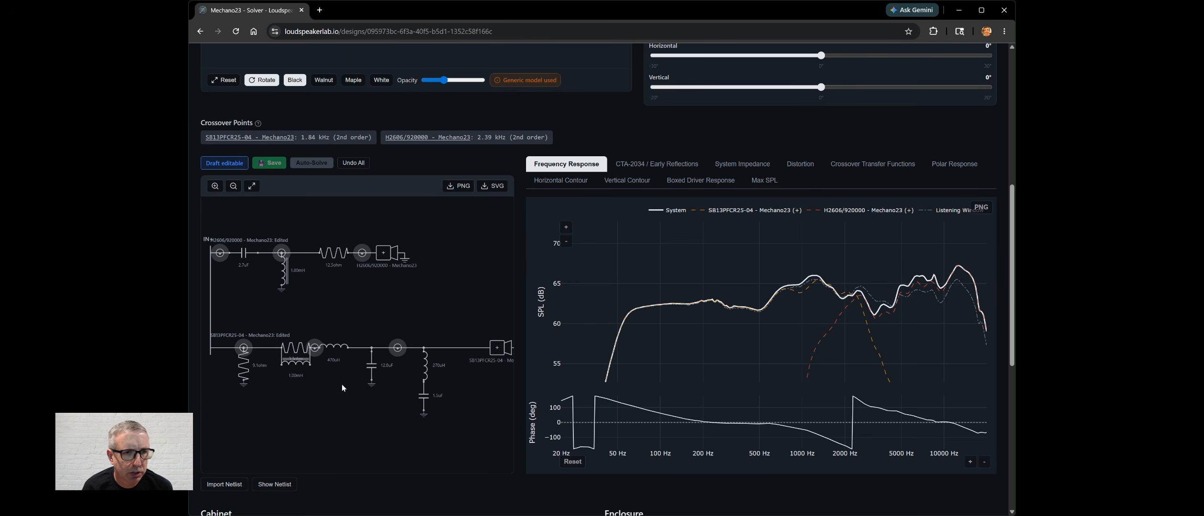
click(245, 368)
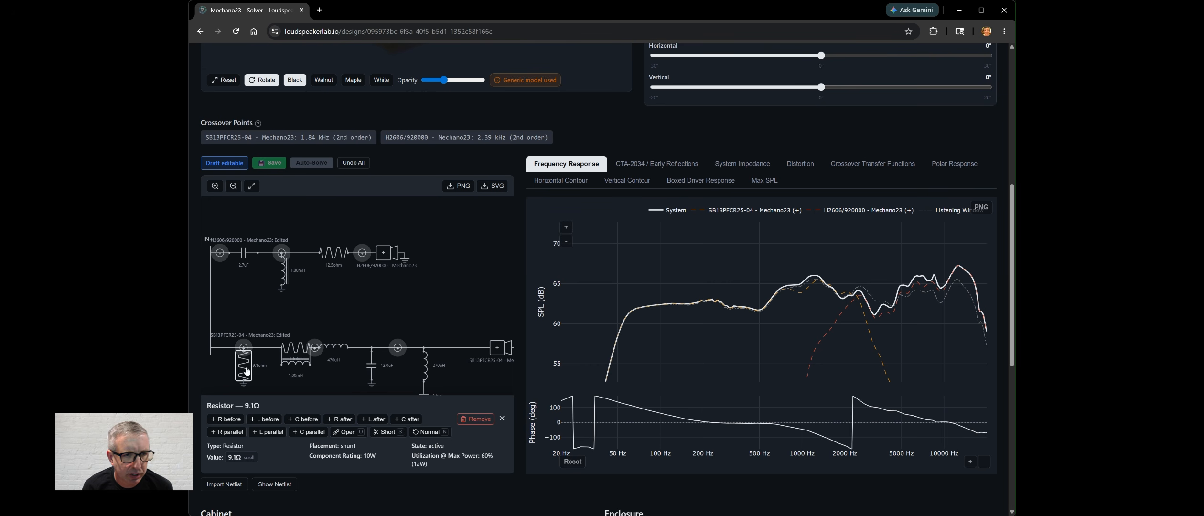
click(297, 348)
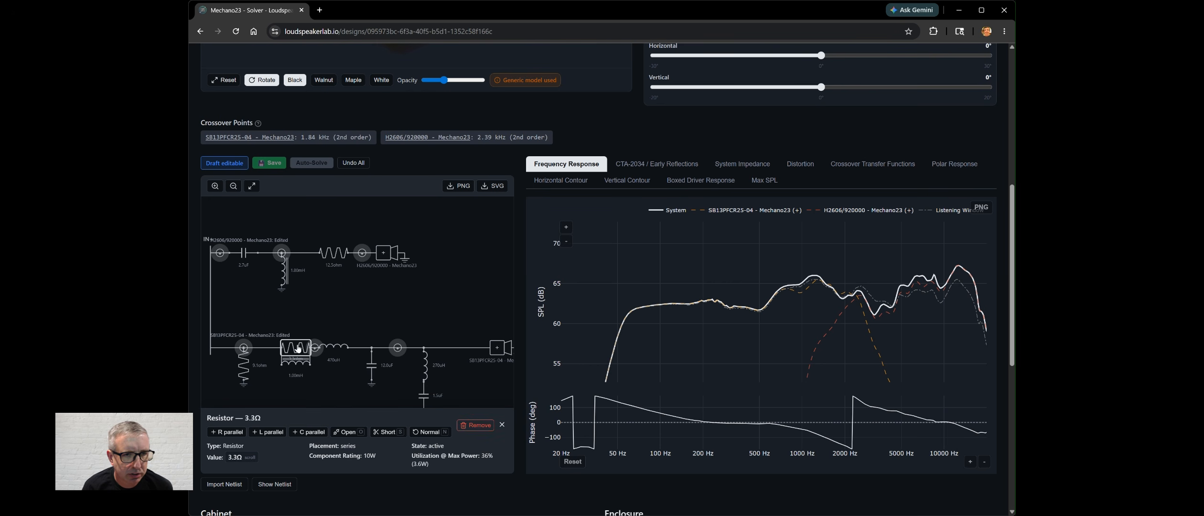
click(297, 367)
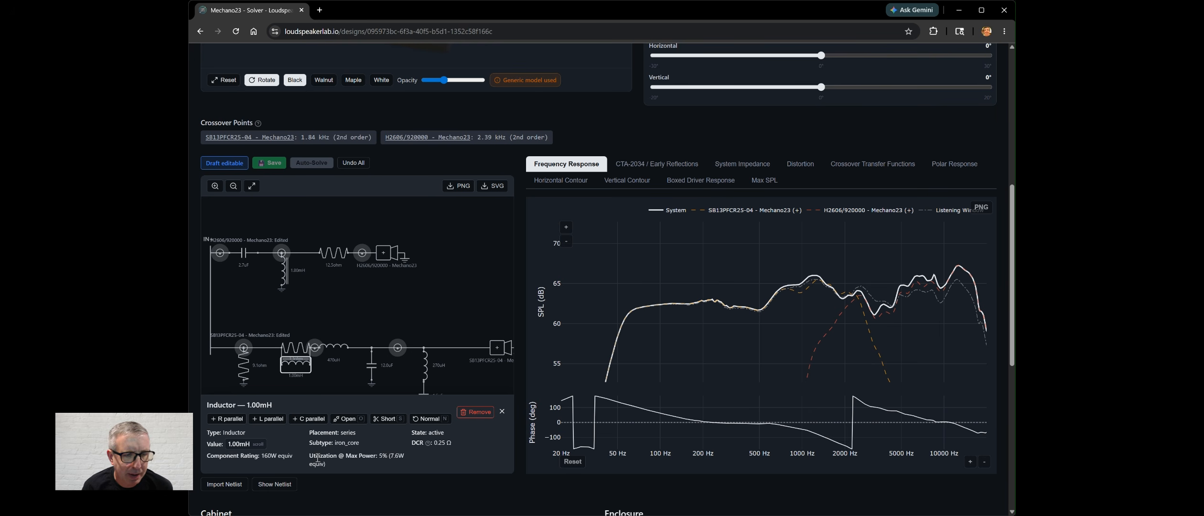
click(342, 351)
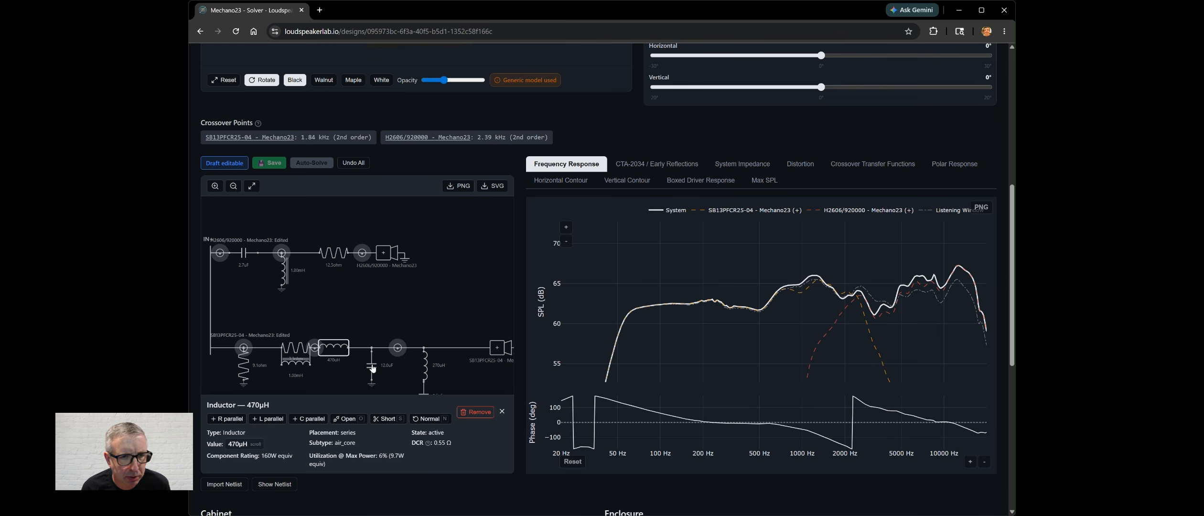
click(510, 276)
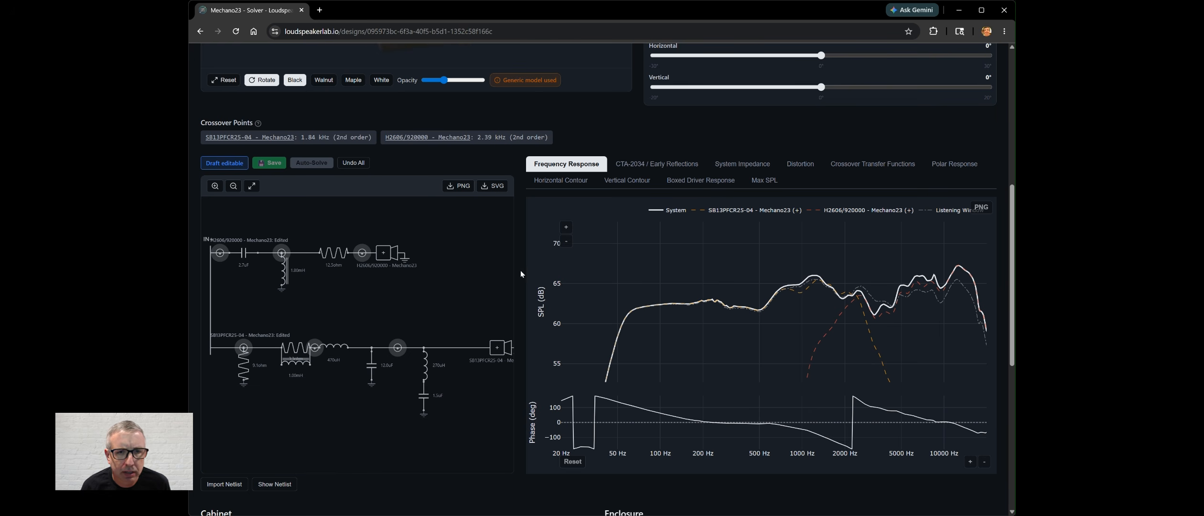
Compare the solved design's maximum SPL and power with its sensitivity in the performance summary.
scroll(513, 290, up, 6)
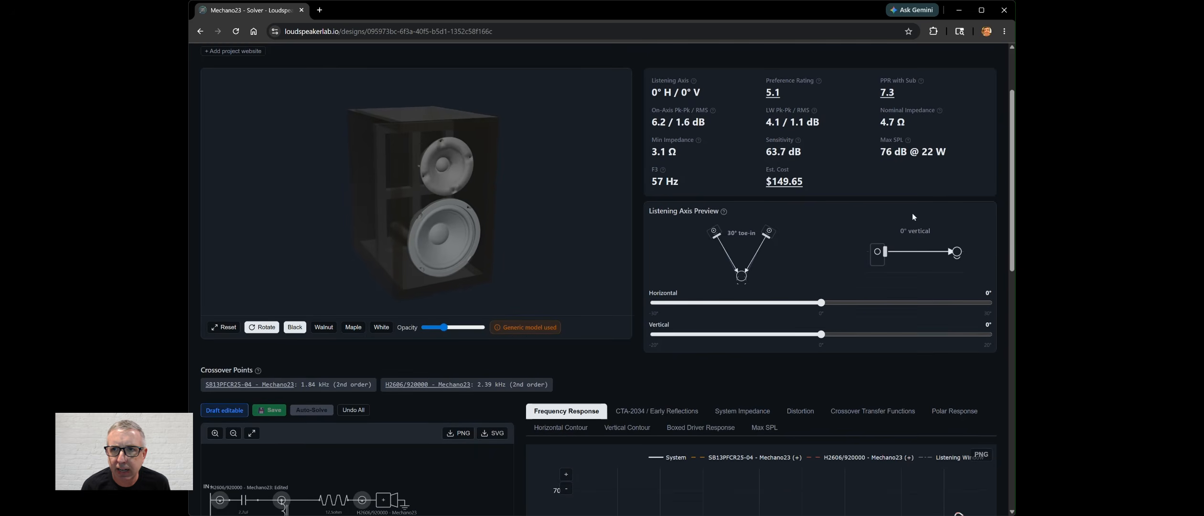
triple_click(931, 151)
click(932, 152)
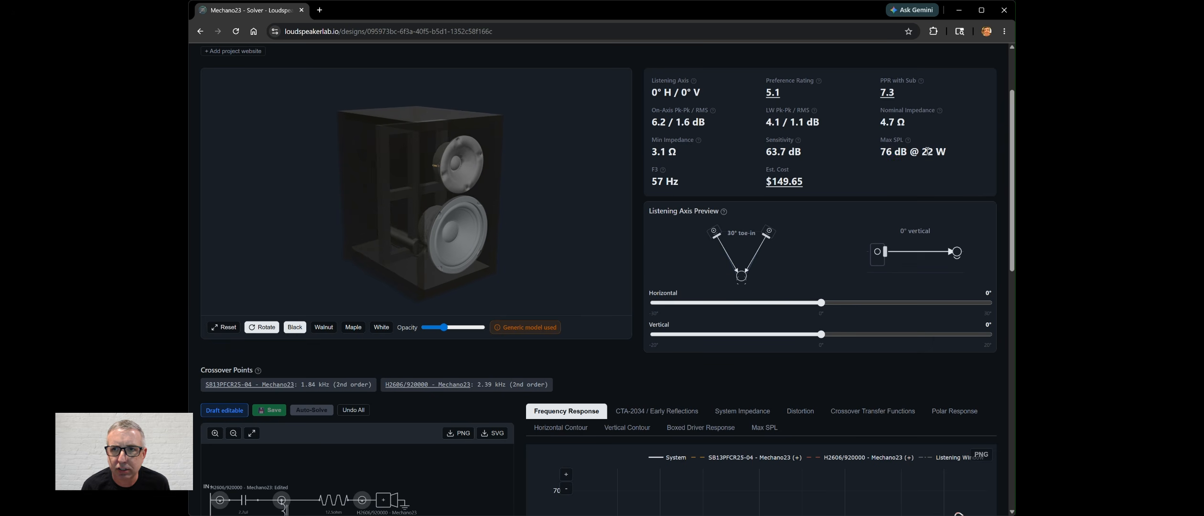
triple_click(903, 152)
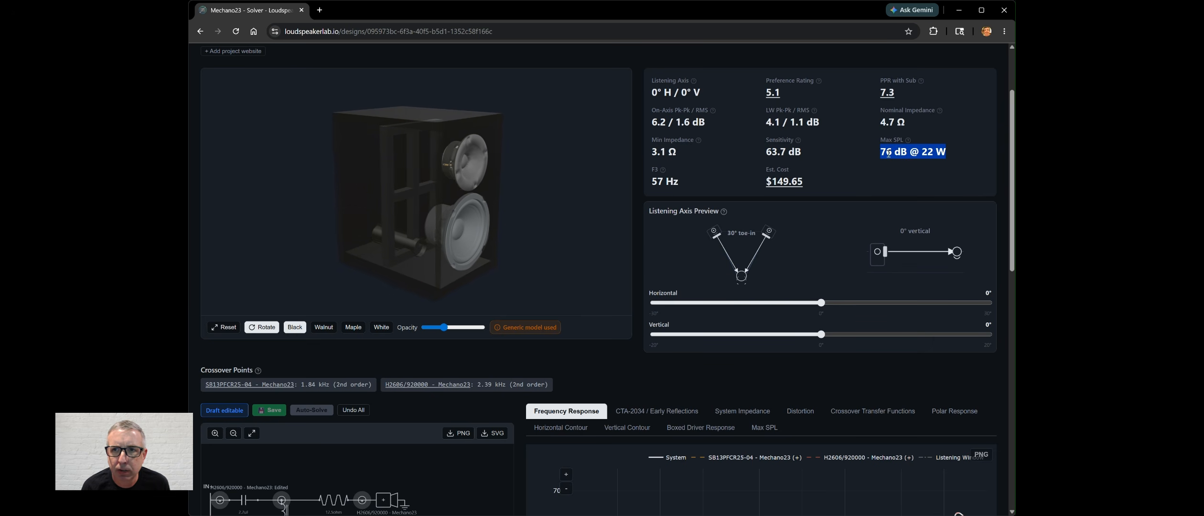
click(865, 152)
triple_click(776, 151)
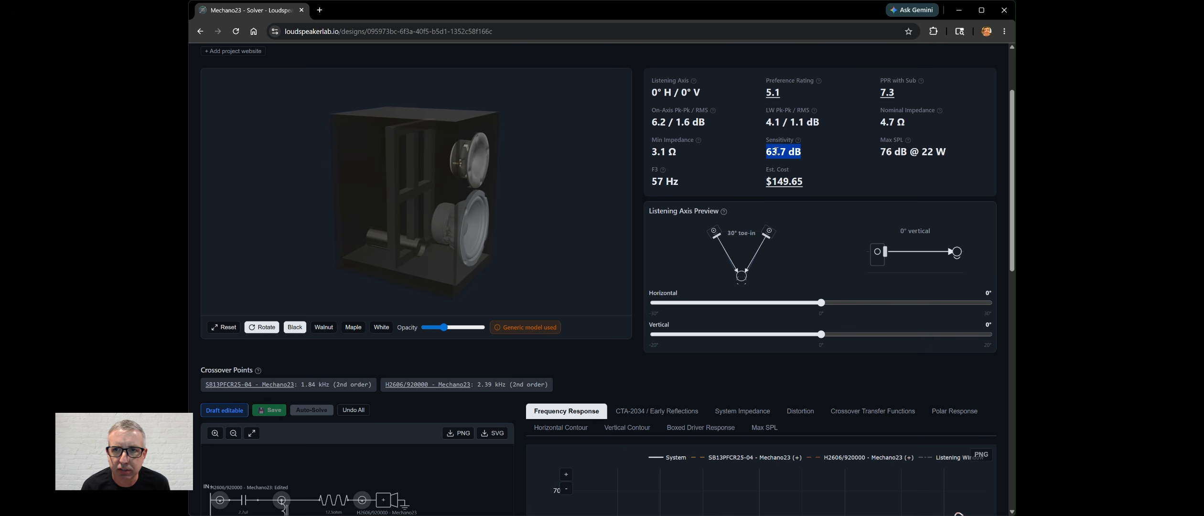
click(894, 151)
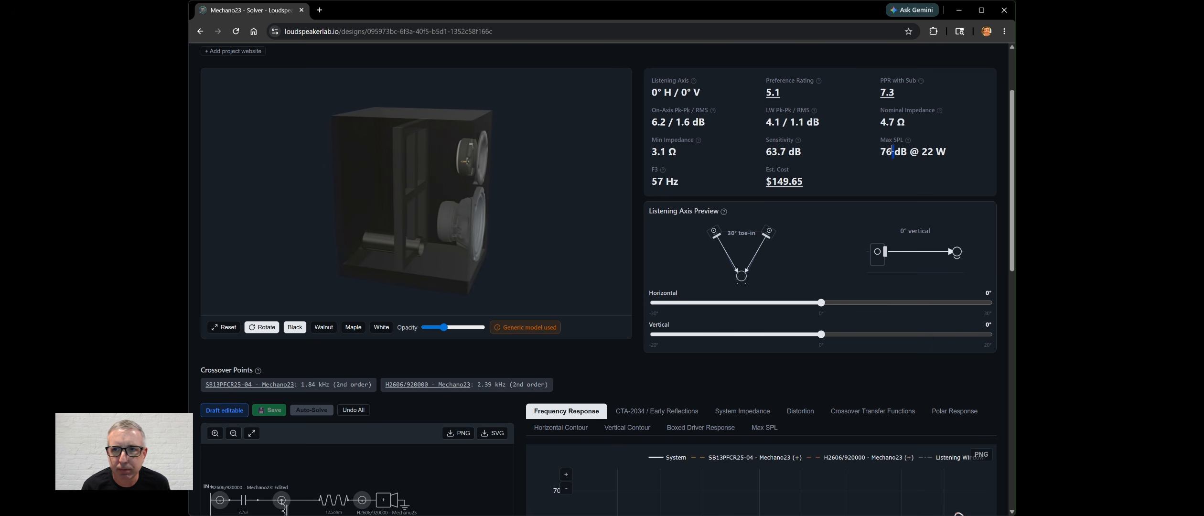
triple_click(893, 151)
click(774, 152)
triple_click(774, 152)
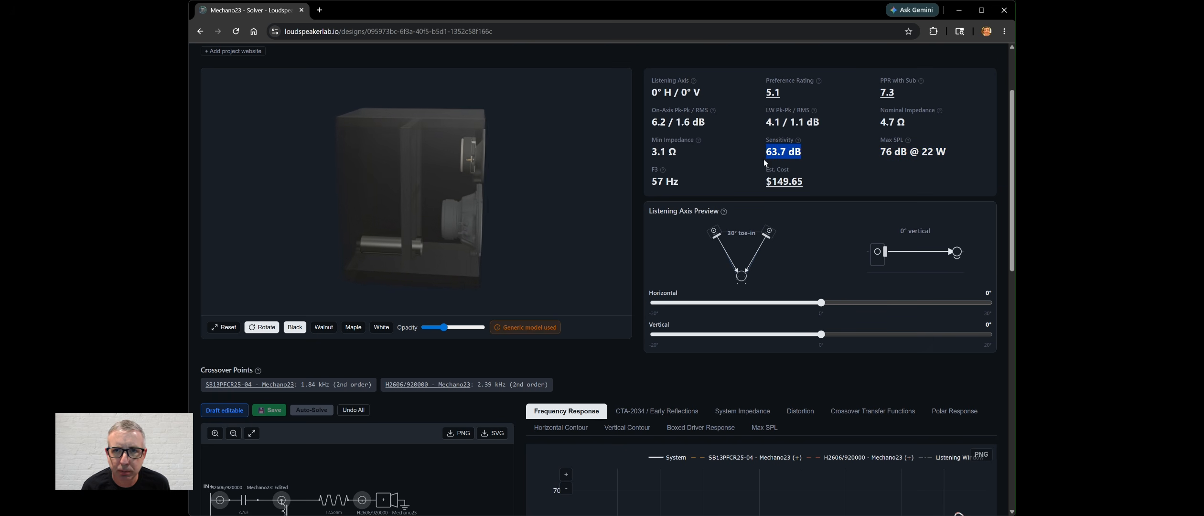
click(773, 152)
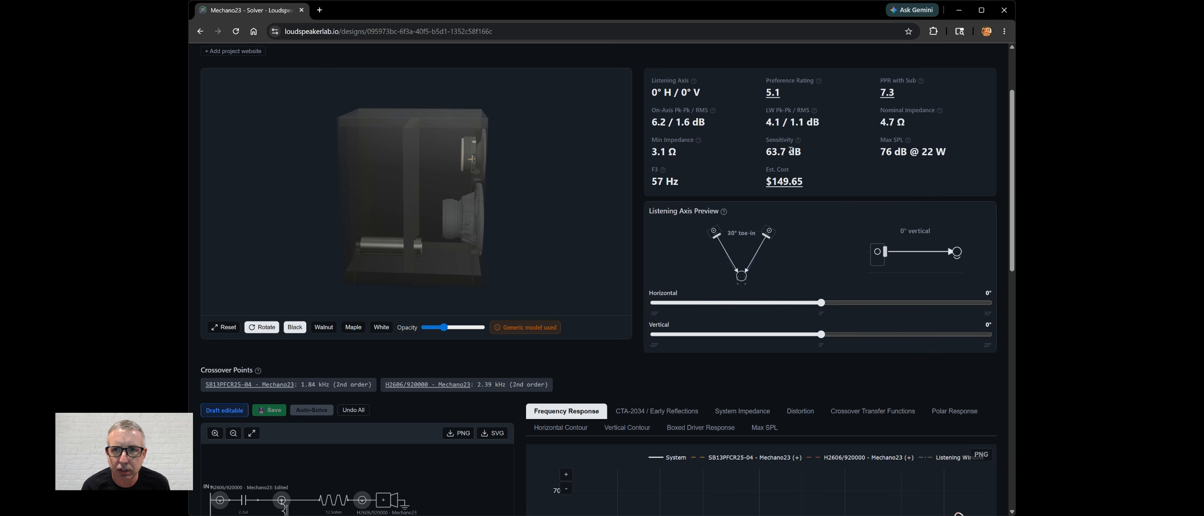
triple_click(888, 152)
click(633, 305)
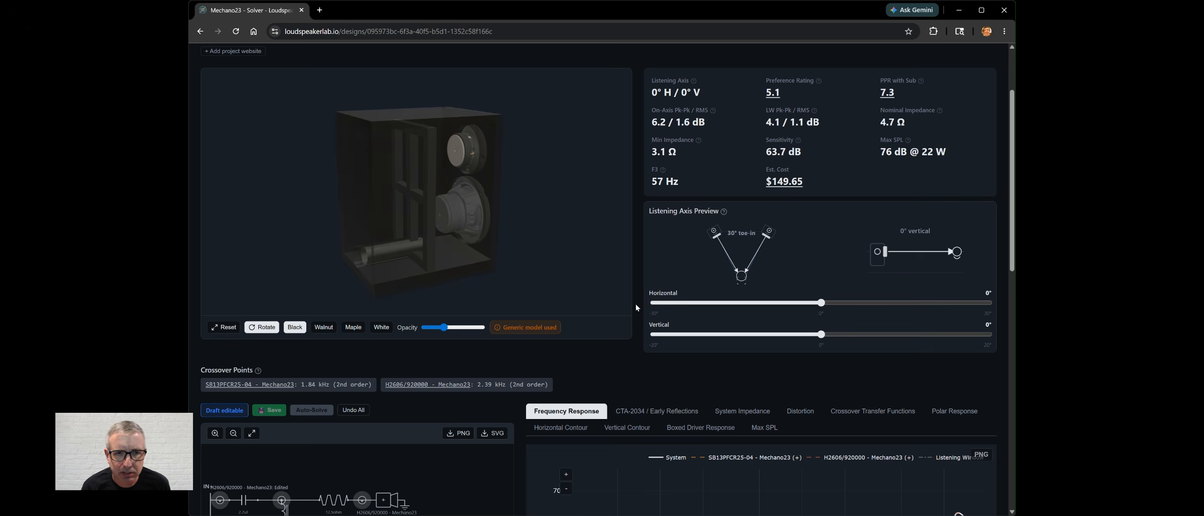
Compare the on-axis and listening-window peak-to-peak and RMS deviations, and examine the system frequency response curve.
scroll(640, 295, down, 3)
scroll(517, 317, down, 2)
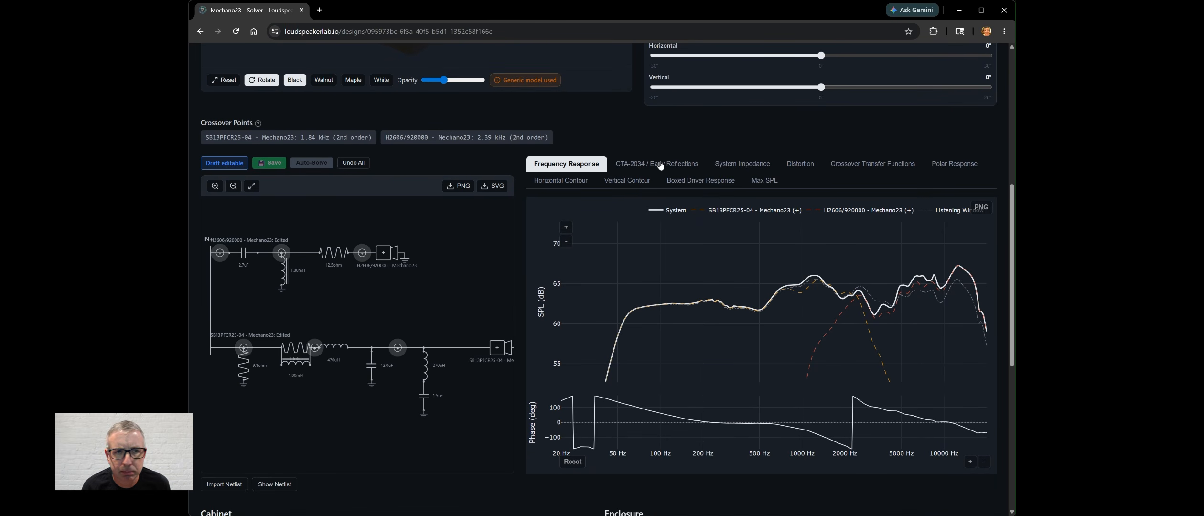
scroll(659, 158, up, 7)
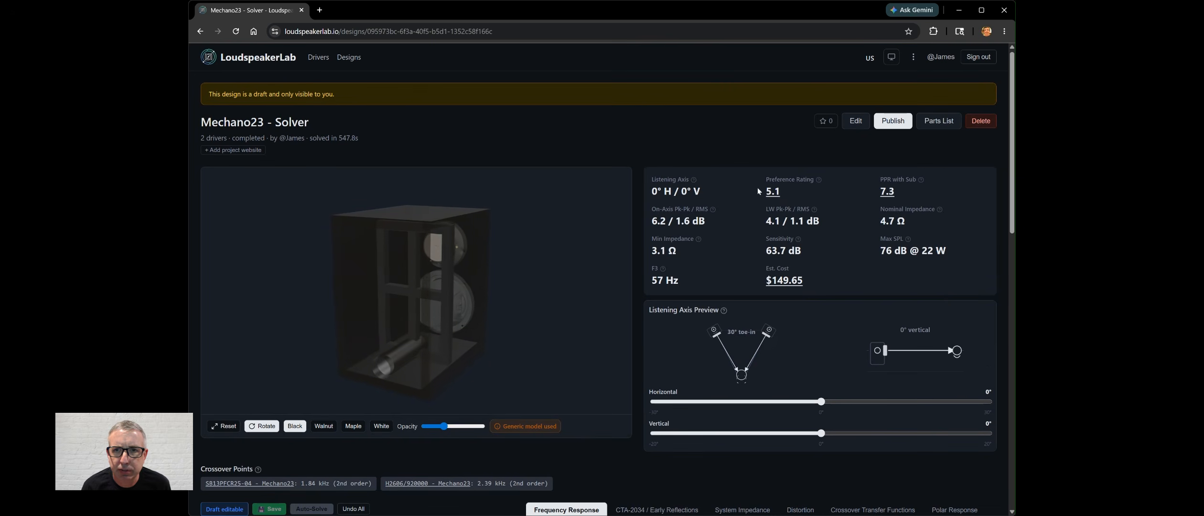
drag(651, 220, 821, 220)
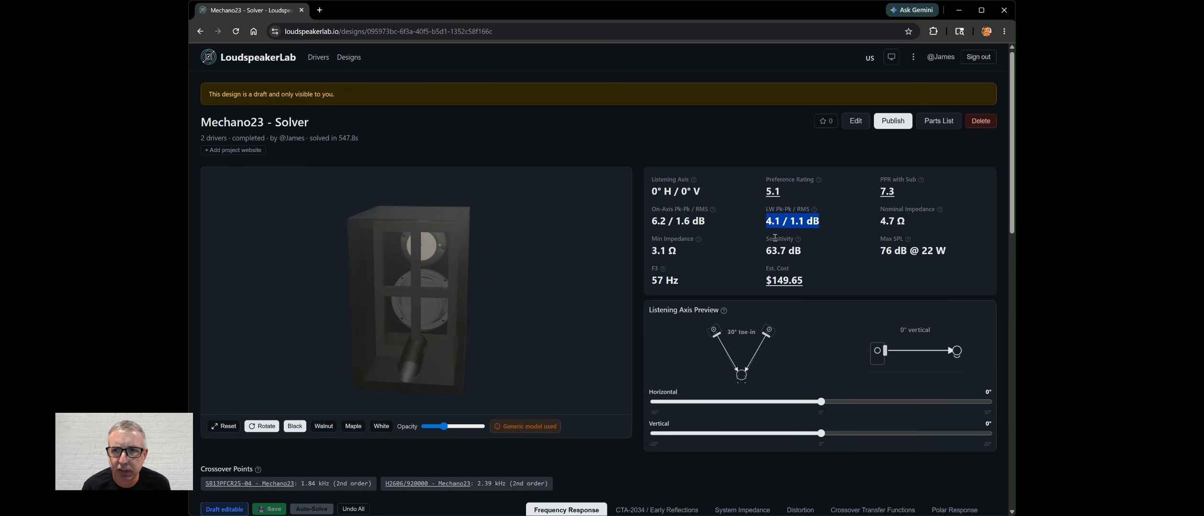
scroll(738, 238, down, 5)
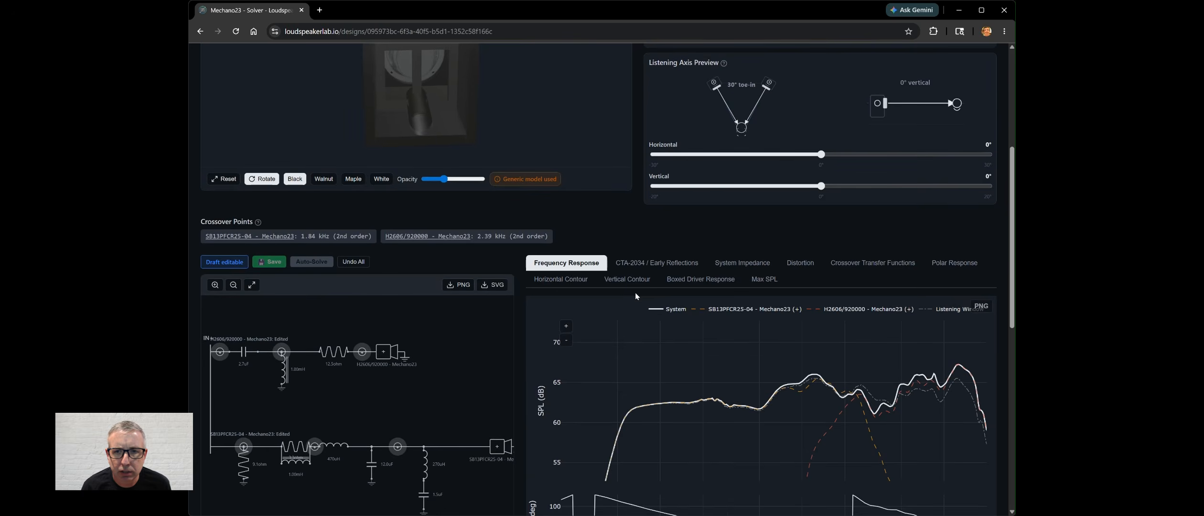
scroll(636, 293, down, 2)
mouse_move(784, 327)
mouse_down()
mouse_move(707, 299)
mouse_move(789, 306)
mouse_move(793, 326)
mouse_up()
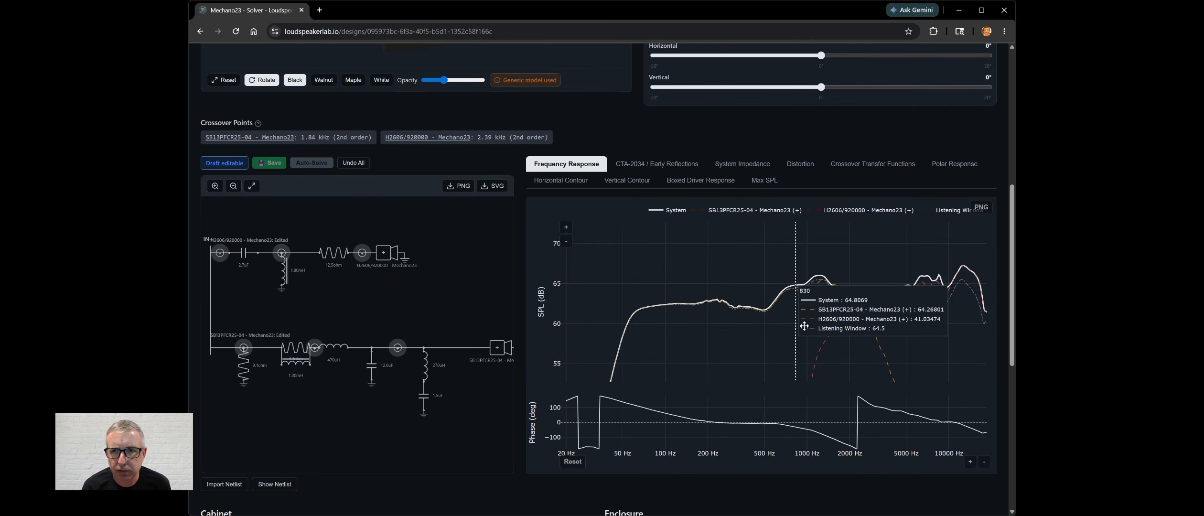
Review the CTA-2034 / Early Reflections, System Impedance, Distortion and Crossover Transfer Functions plots of the solved design.
click(643, 165)
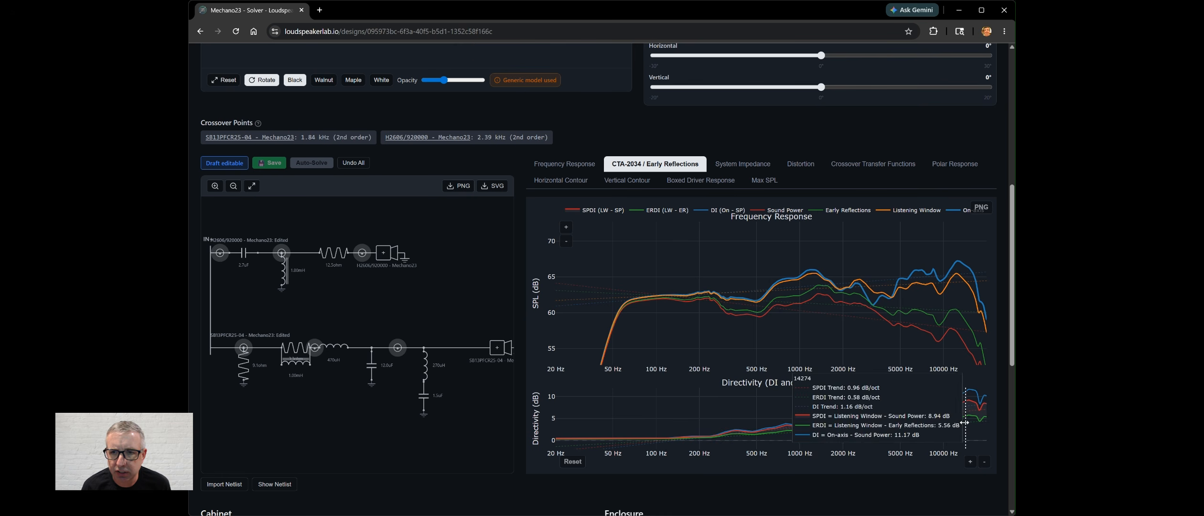
click(744, 165)
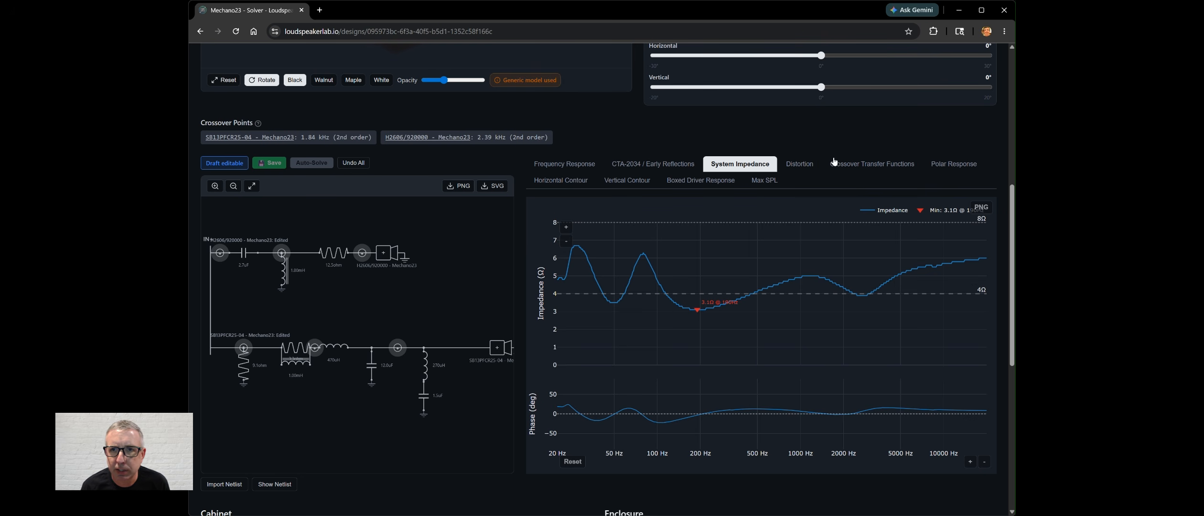
click(811, 165)
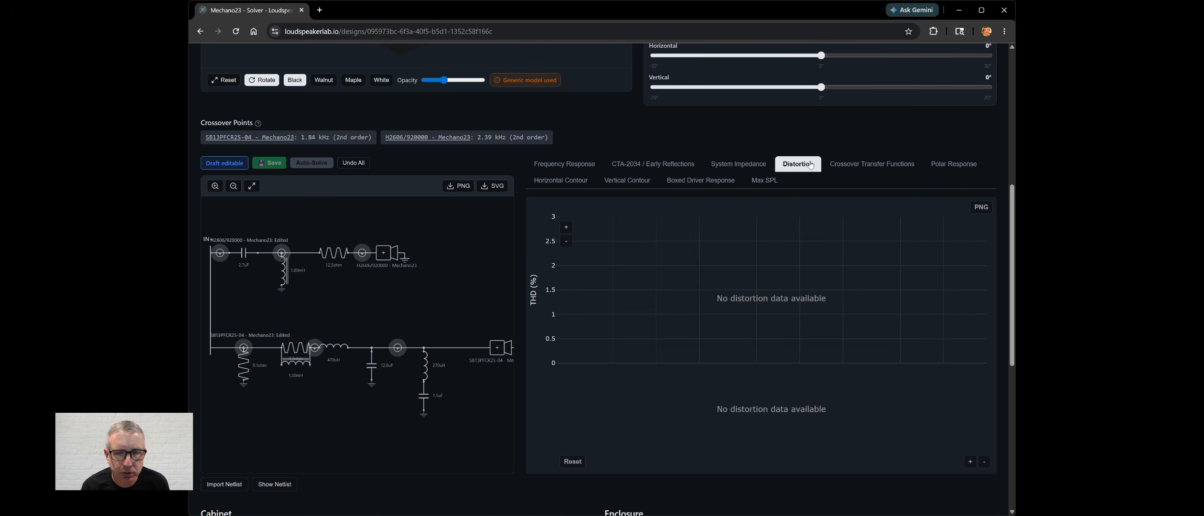
click(885, 168)
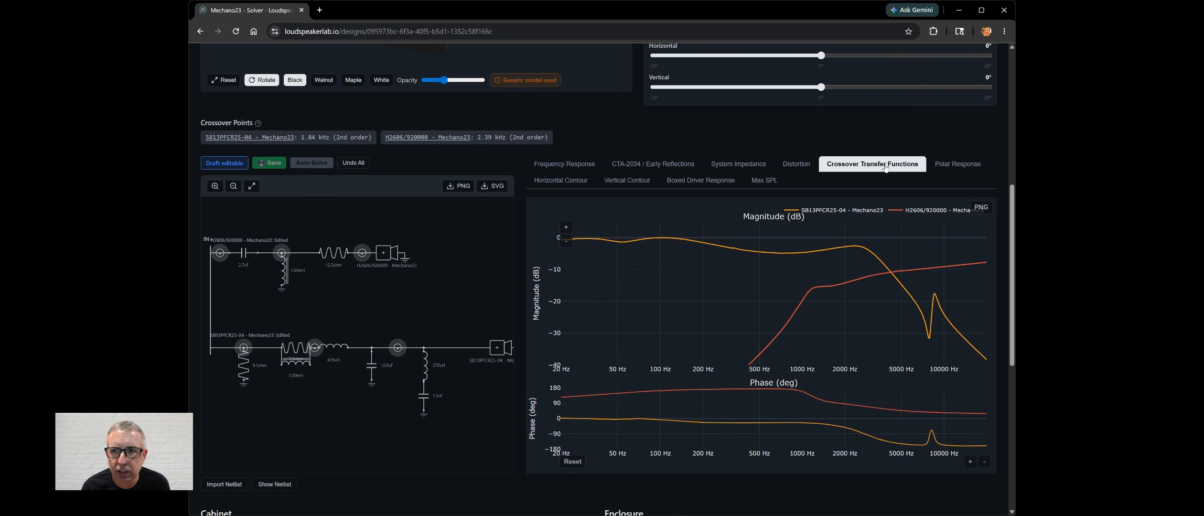
Examine the horizontal and vertical contour plots, both normalized to the listening axis and in absolute SPL.
click(563, 183)
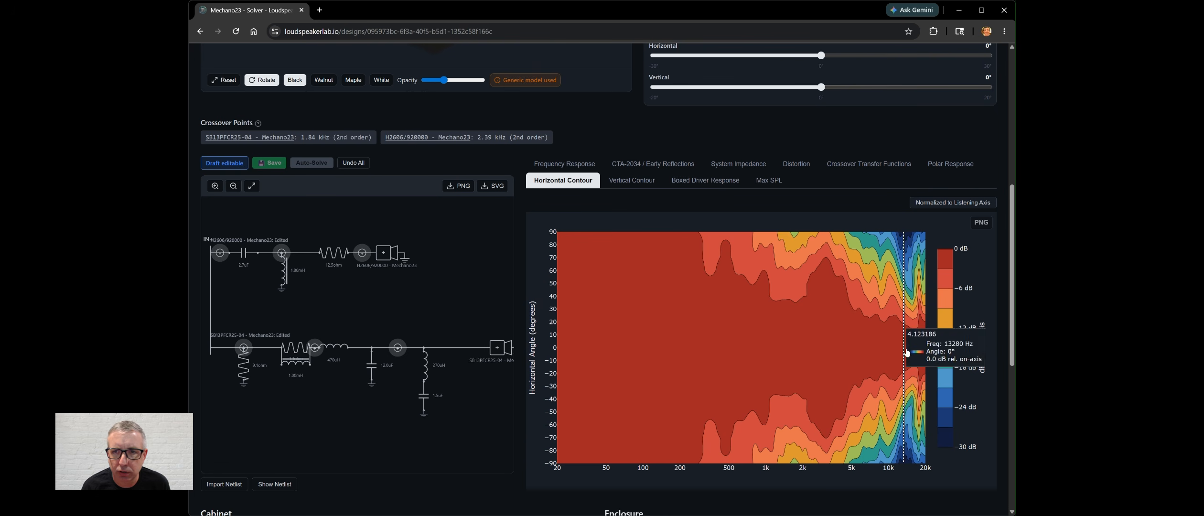
click(941, 203)
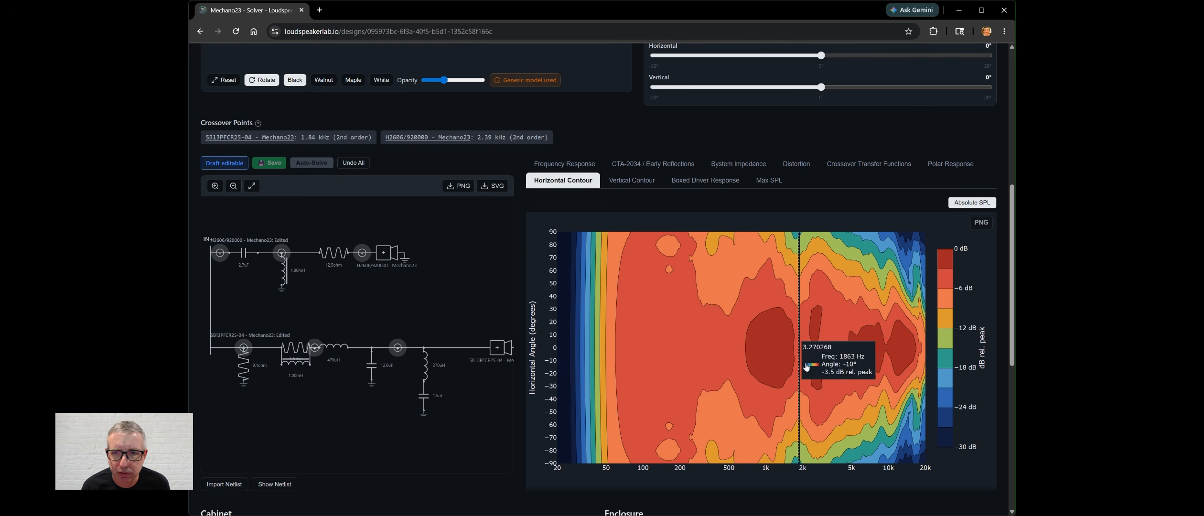
click(638, 182)
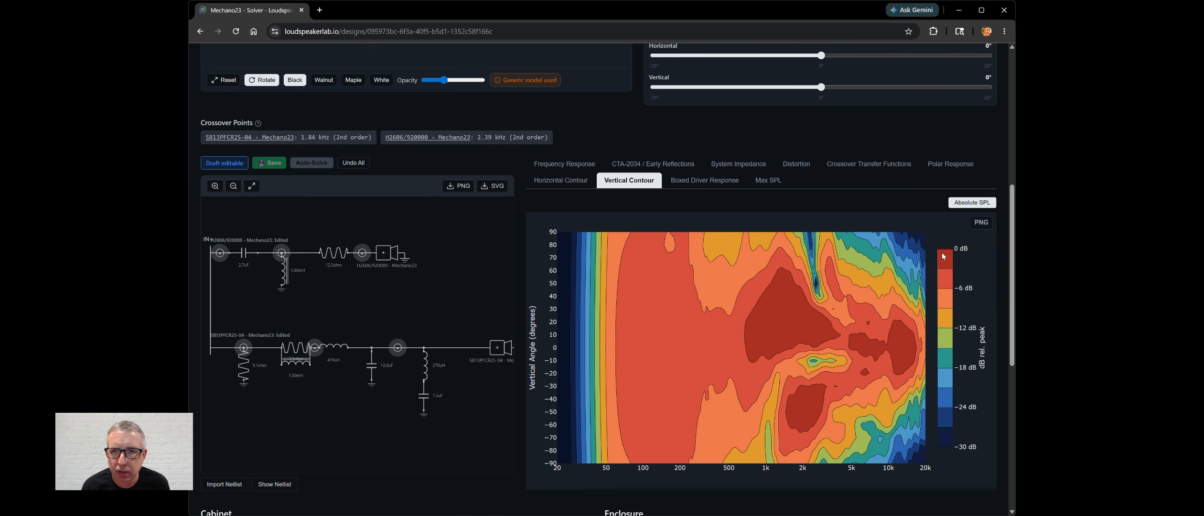
click(971, 204)
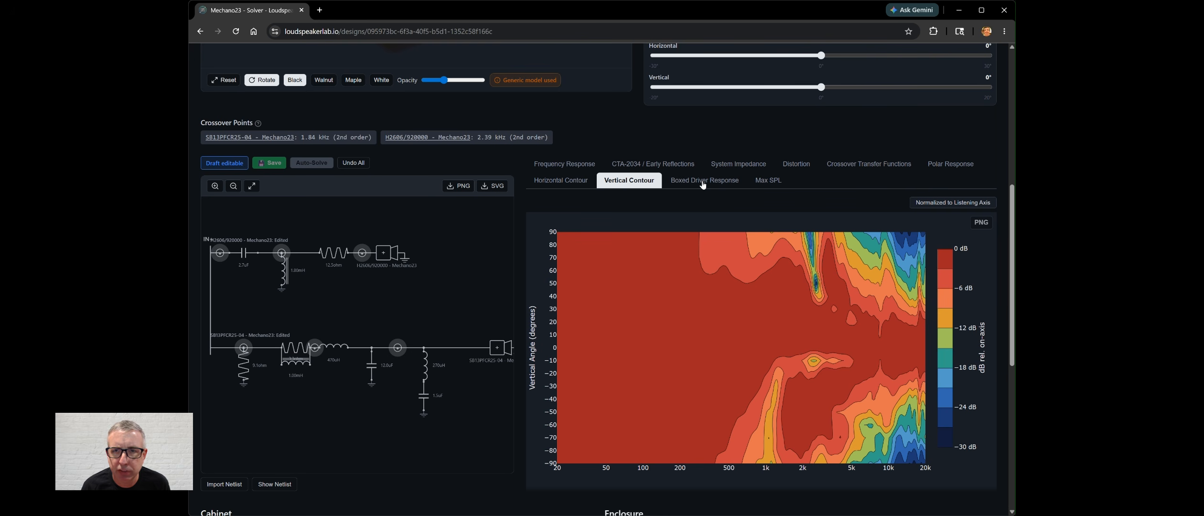
Return to the frequency response plot and look over the cabinet drawings, enclosure dimensions and driver positions.
click(583, 164)
scroll(522, 325, down, 5)
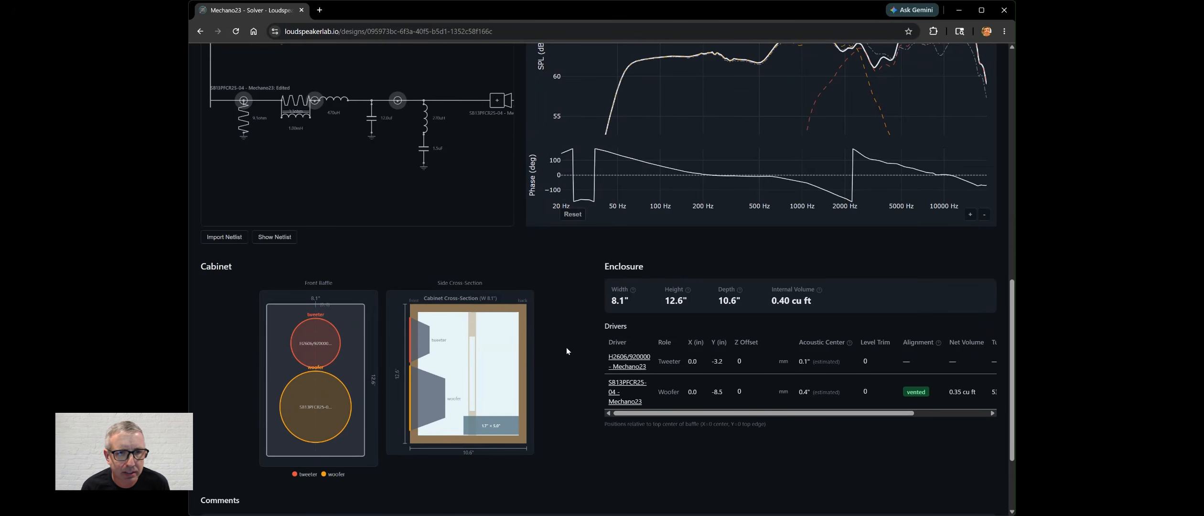
scroll(536, 366, up, 2)
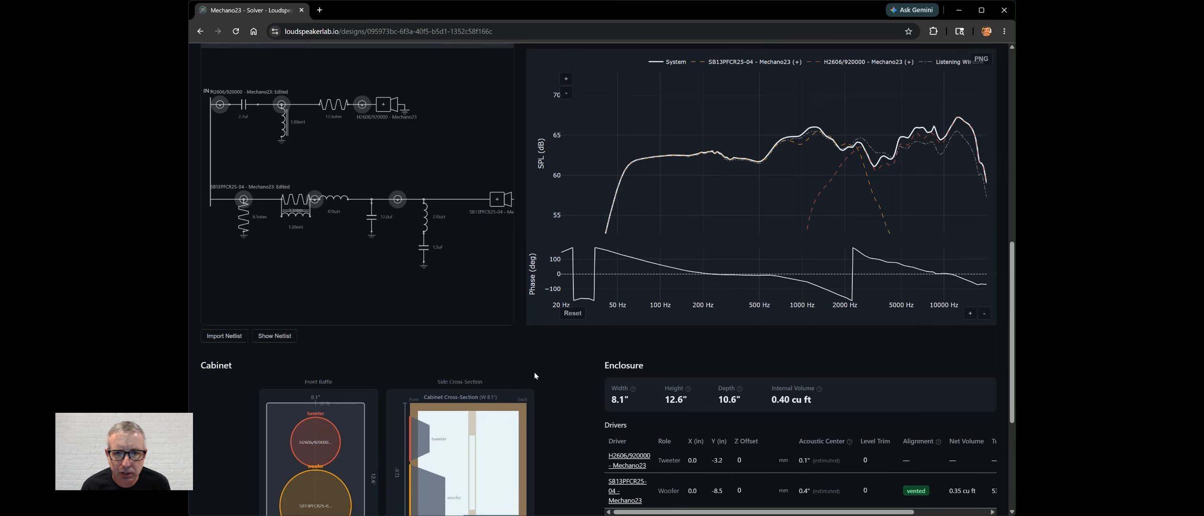
Look over the crossover schematic, the frequency response curve and the cabinet section of the solved design.
scroll(518, 353, up, 2)
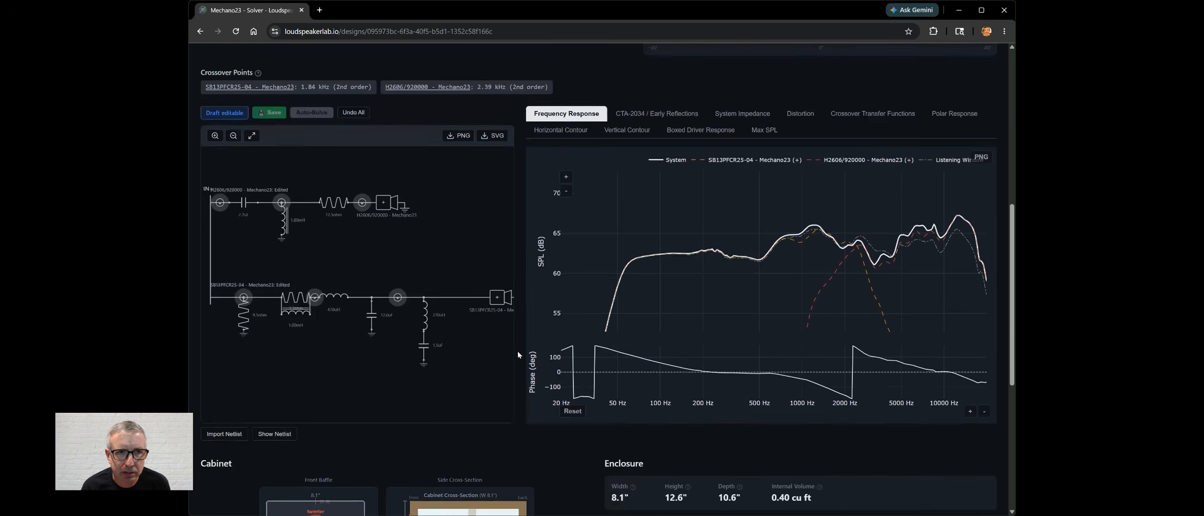
scroll(535, 350, down, 3)
scroll(559, 352, down, 2)
scroll(565, 350, up, 7)
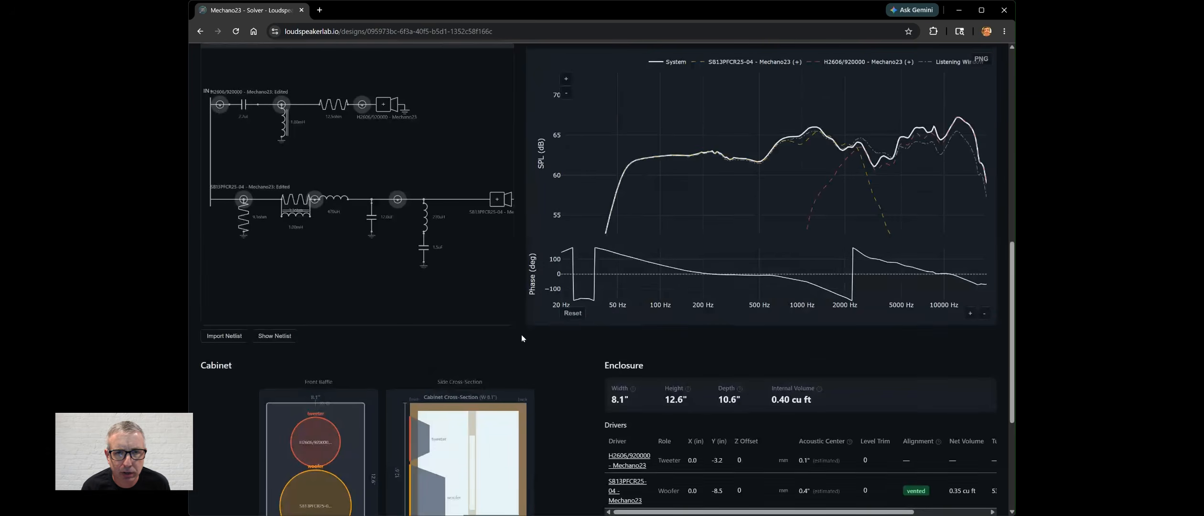
scroll(404, 348, down, 1)
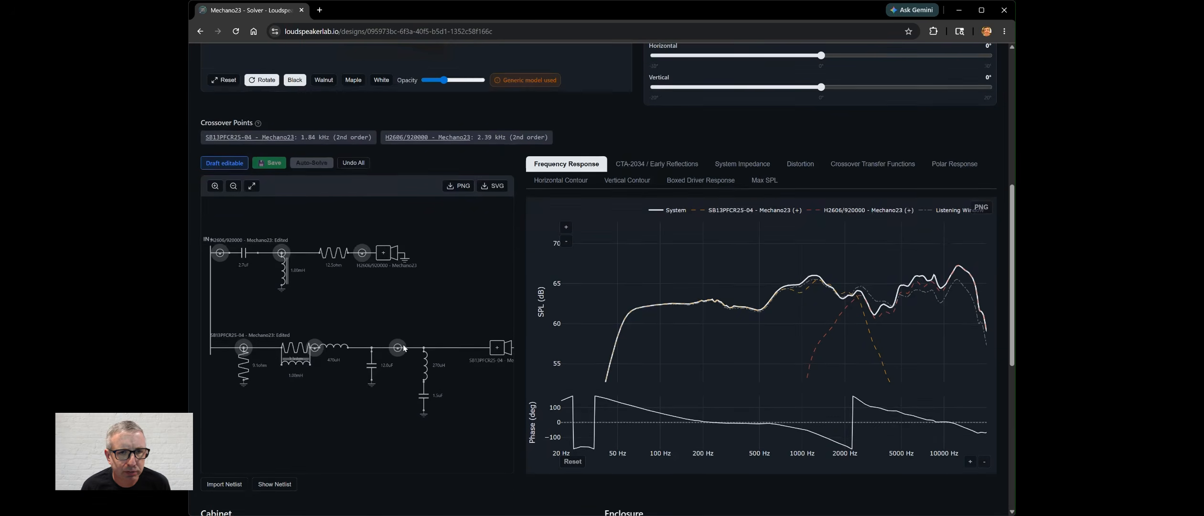
scroll(517, 358, up, 5)
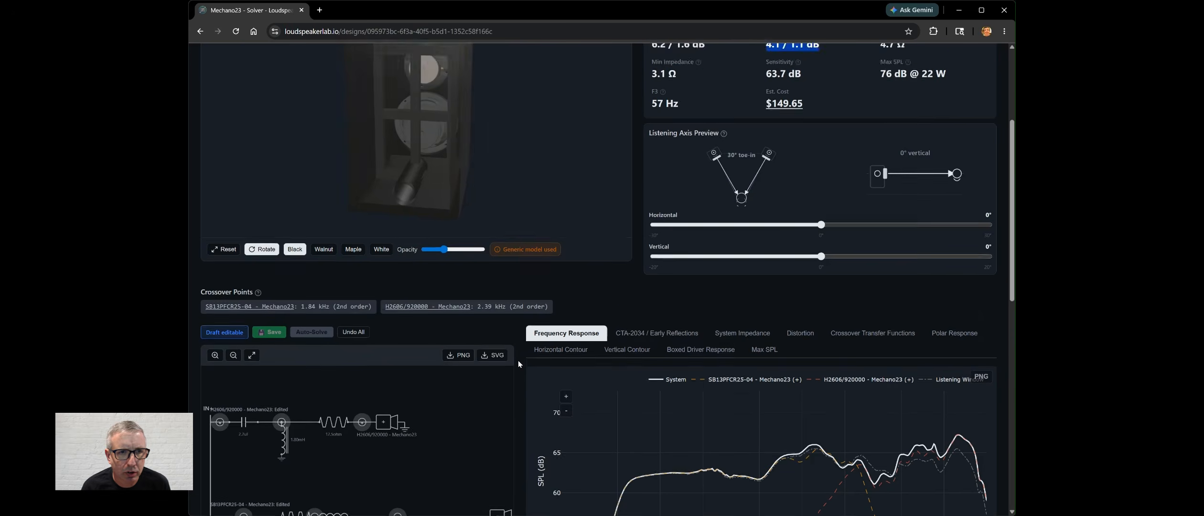
Check the Preference Rating and the on-axis deviation figures against the system frequency response plot.
click(600, 364)
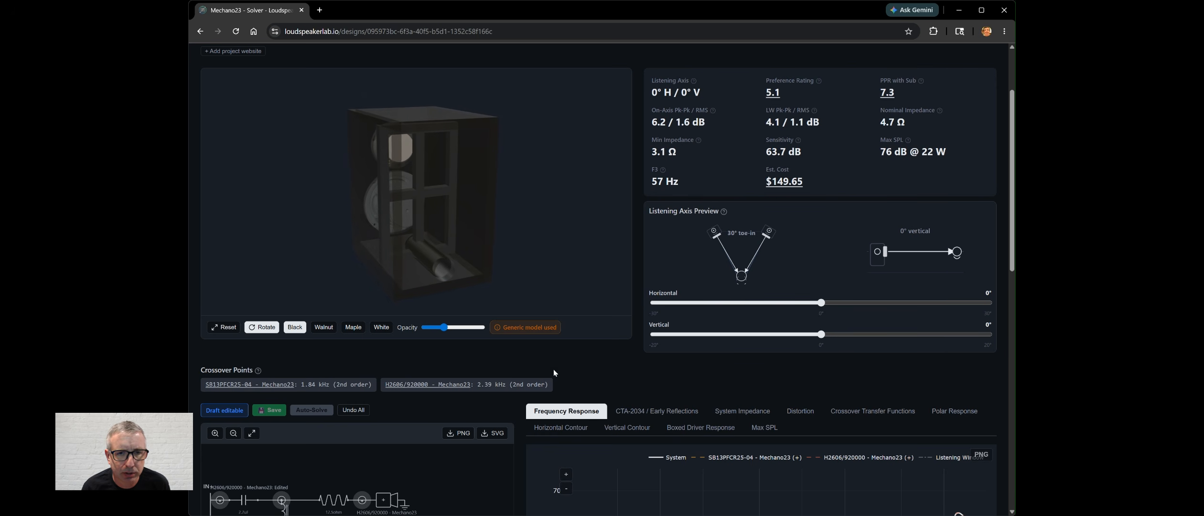
click(772, 94)
click(758, 75)
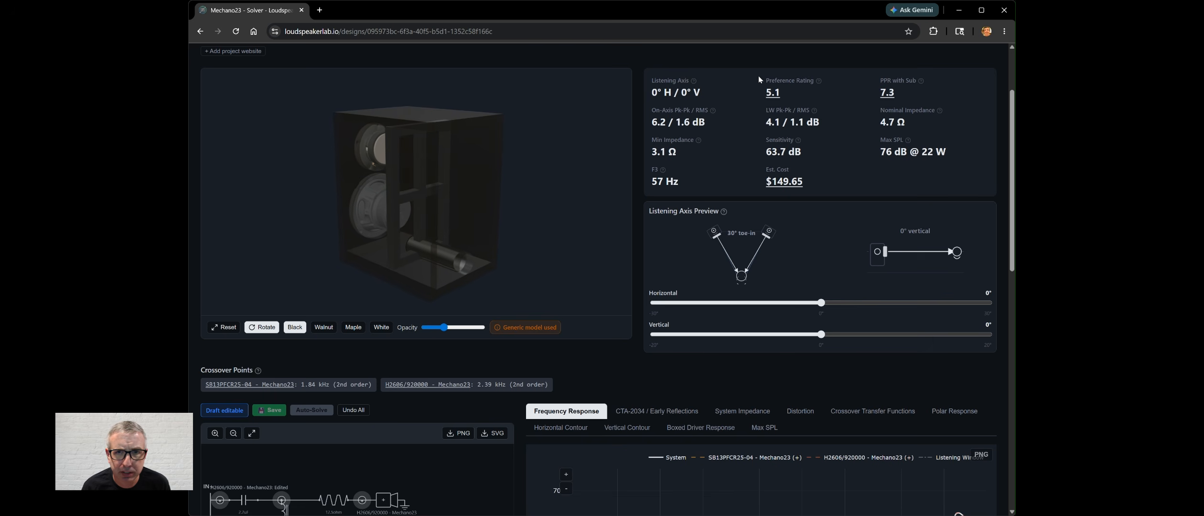
scroll(638, 309, down, 3)
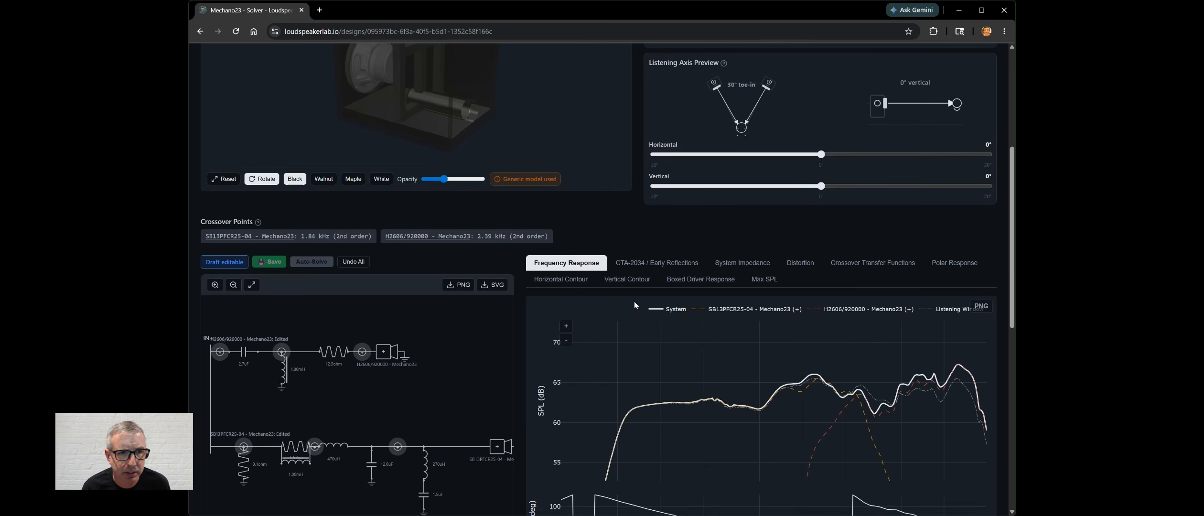
scroll(639, 235, up, 1)
scroll(639, 235, up, 1)
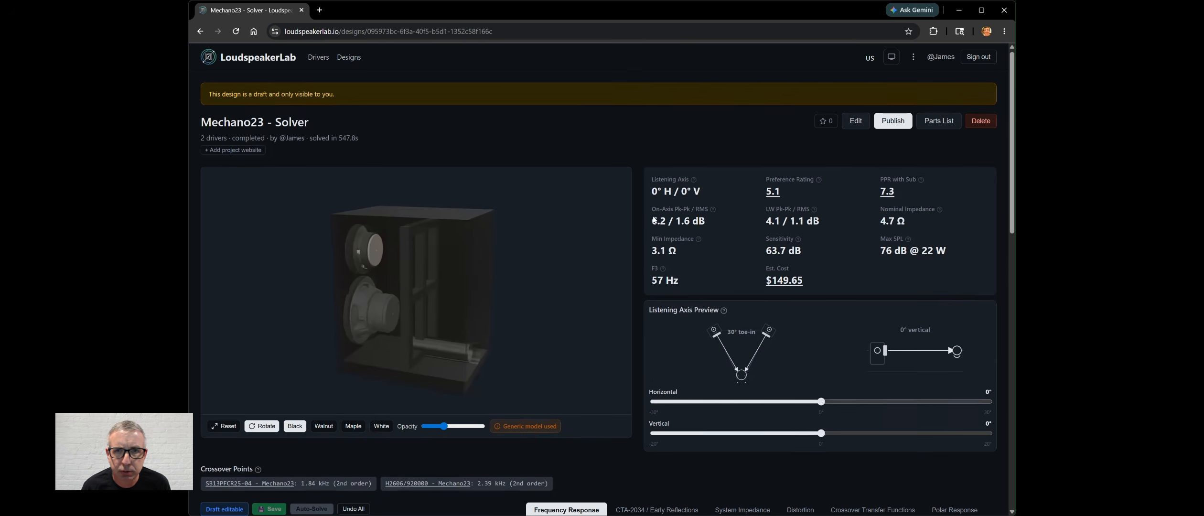
Try higher and lower values for the tweeter's series resistor and a larger value for the woofer's series inductor.
scroll(643, 314, down, 6)
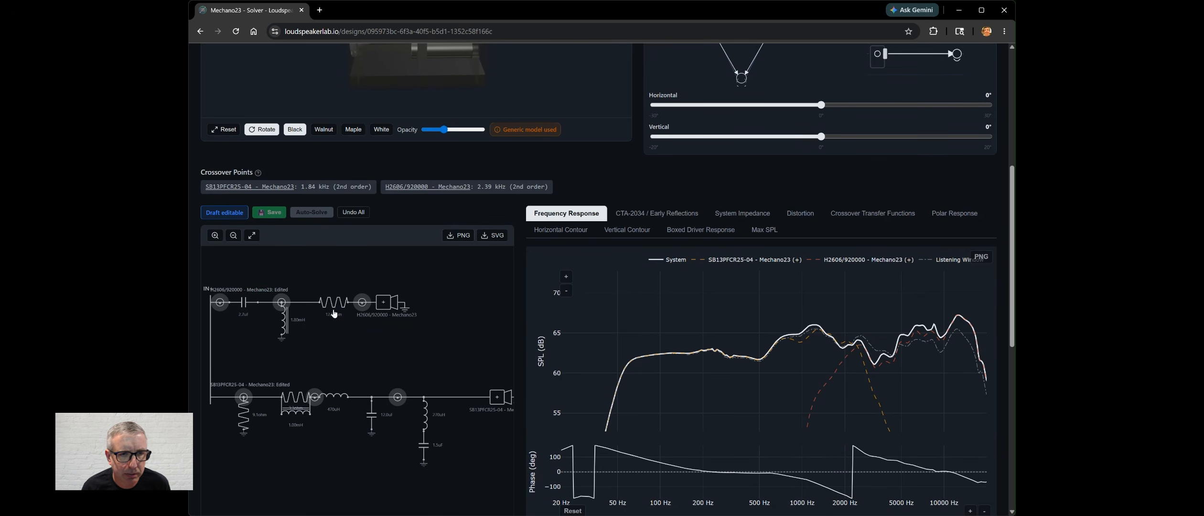
scroll(336, 308, up, 3)
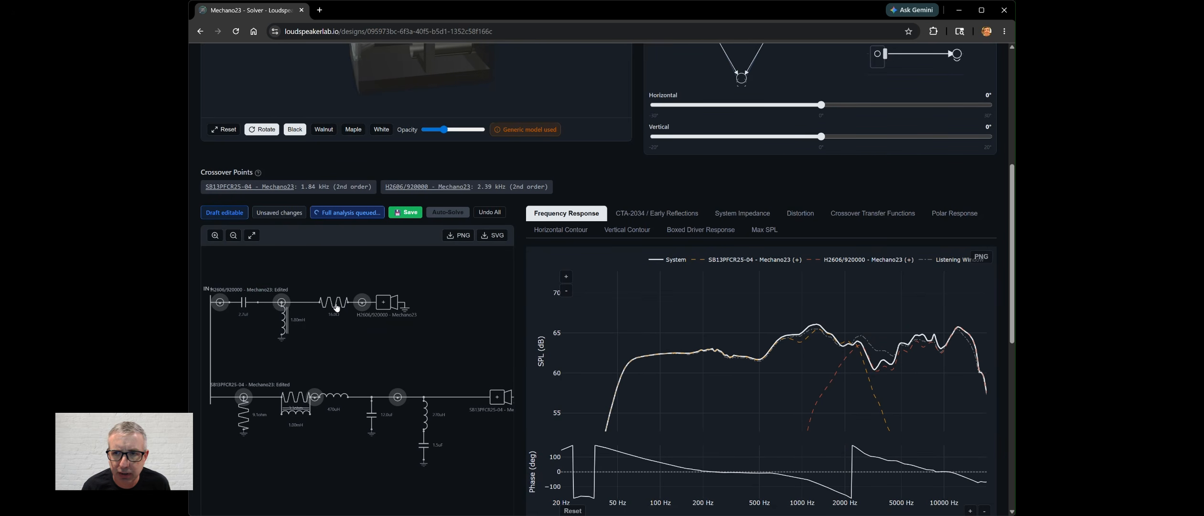
scroll(337, 303, down, 5)
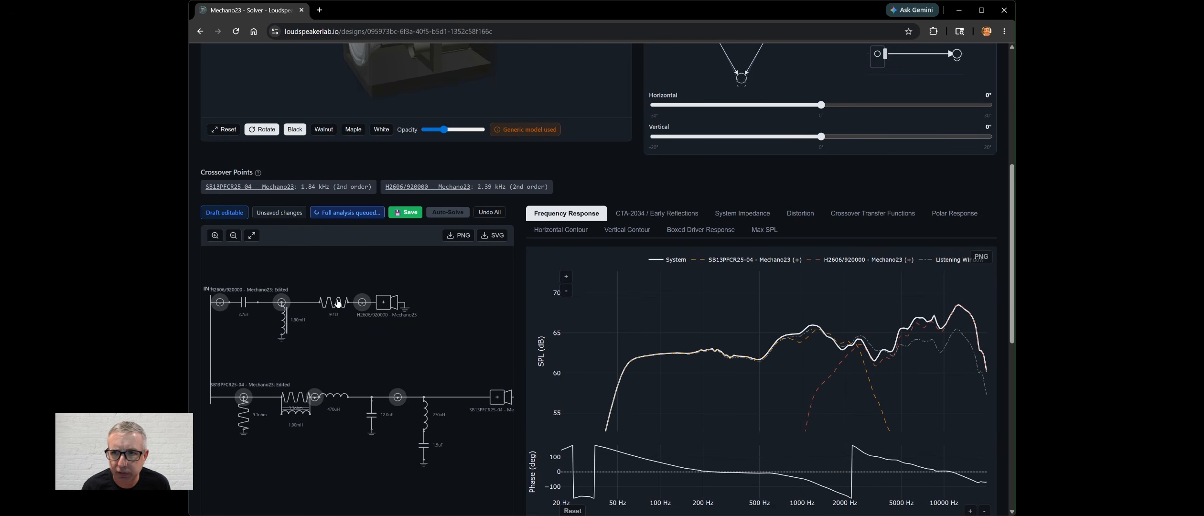
scroll(337, 303, down, 1)
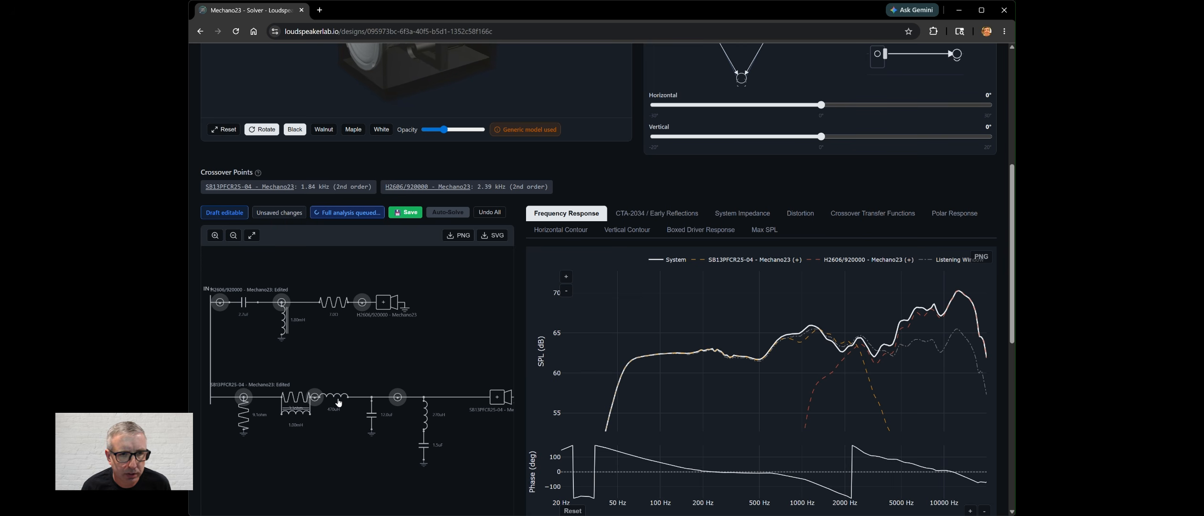
scroll(339, 403, up, 5)
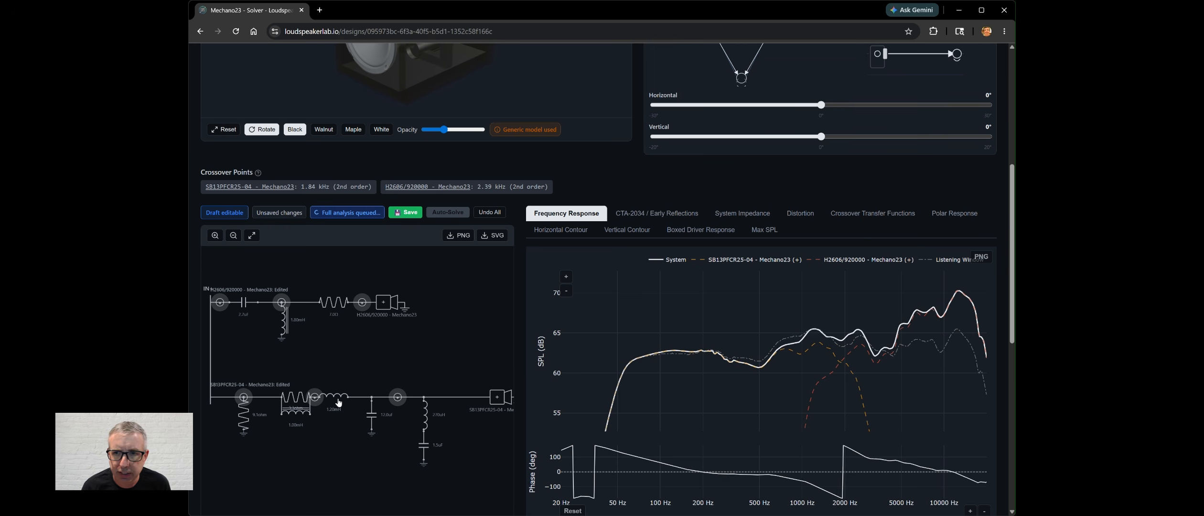
scroll(339, 403, up, 2)
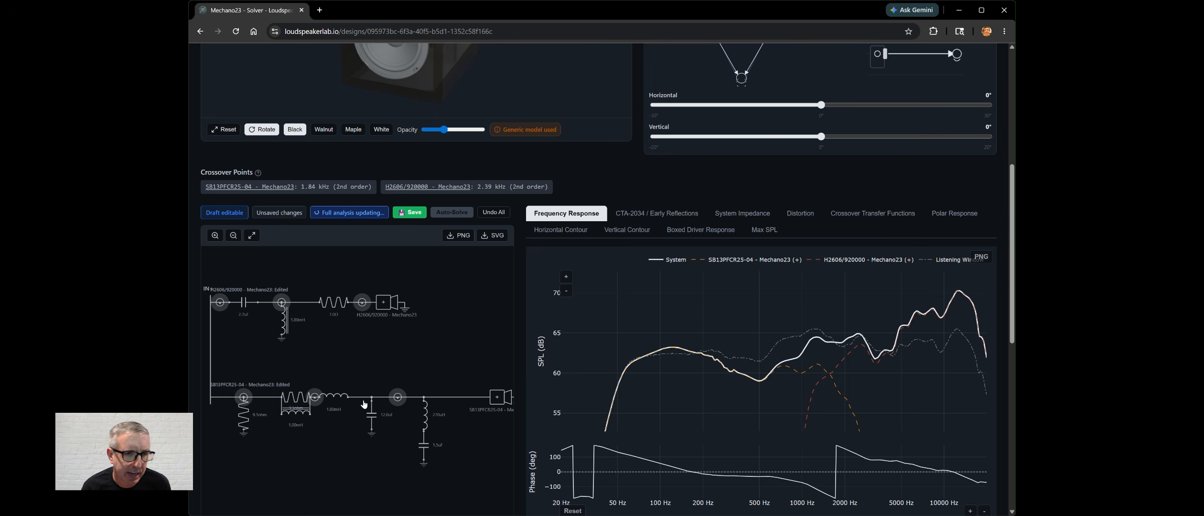
Try a shunt capacitor at the woofer branch's last node, and undo all crossover edits.
click(397, 397)
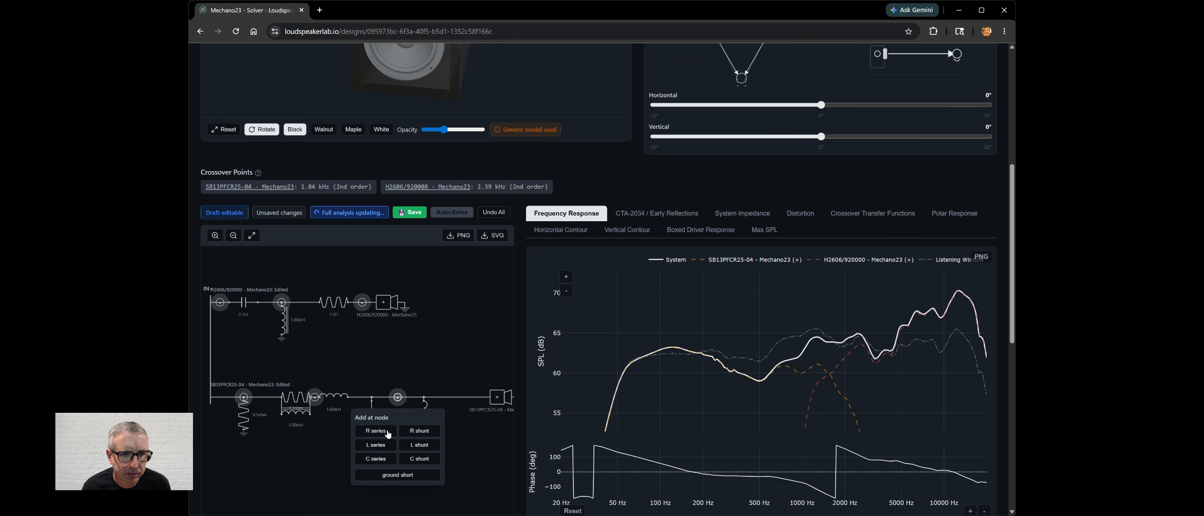
click(416, 460)
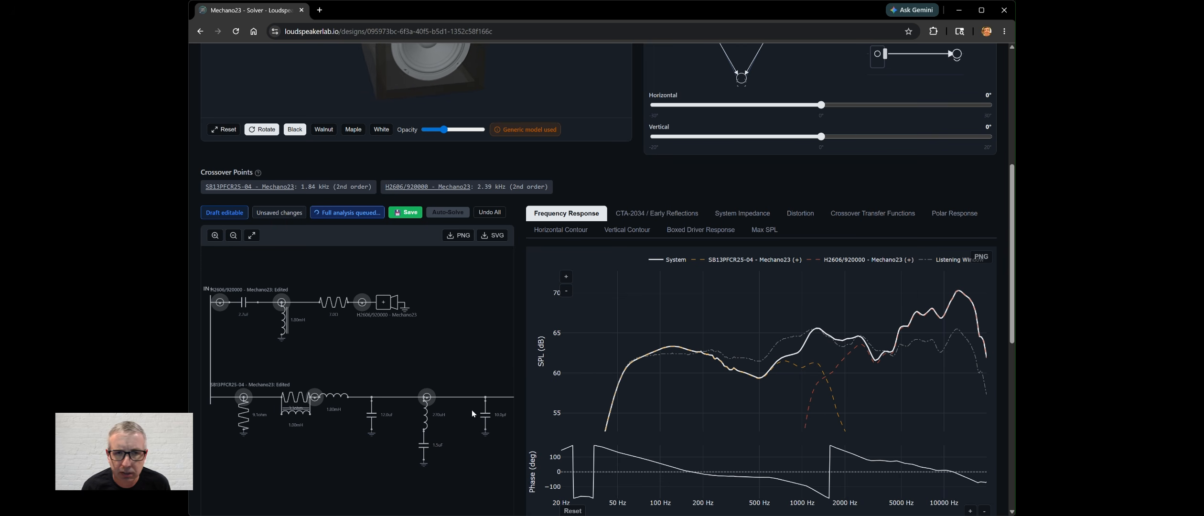
click(494, 212)
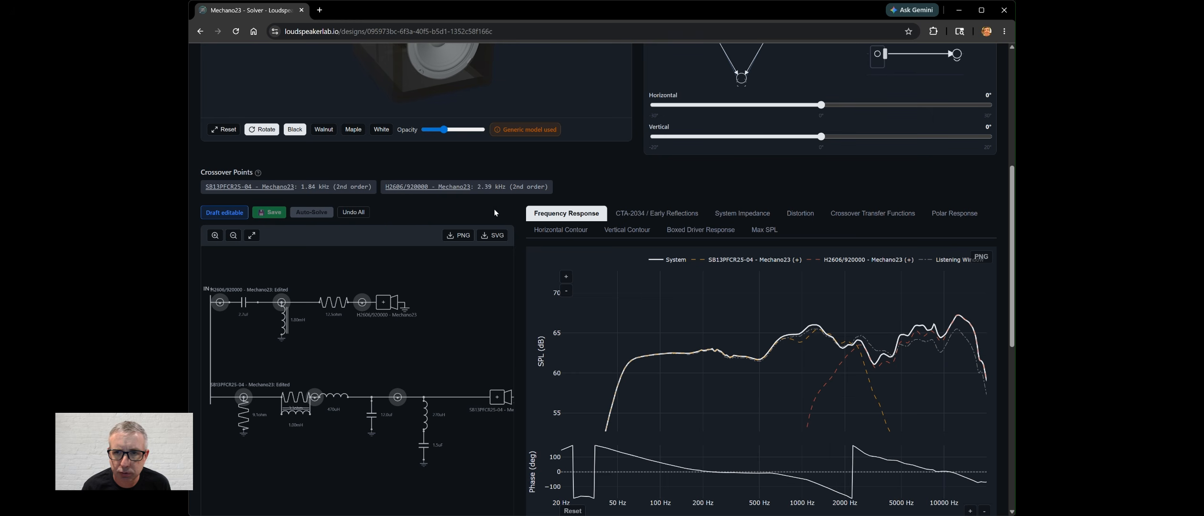
Preview the response at a 30° horizontal listening axis and at a changed vertical angle, resetting the axis after each.
drag(820, 106, 1014, 107)
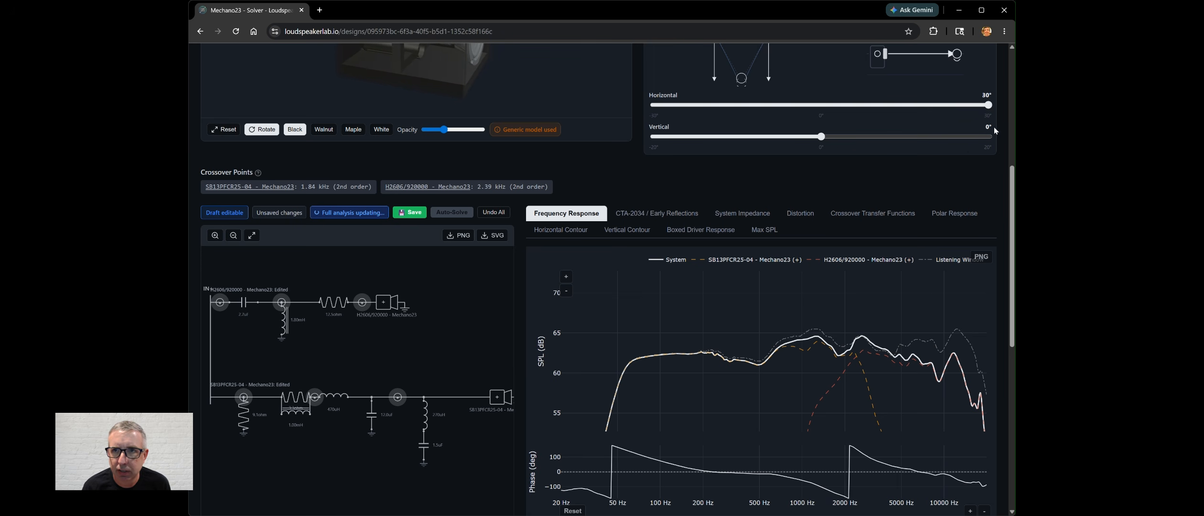
scroll(975, 188, up, 2)
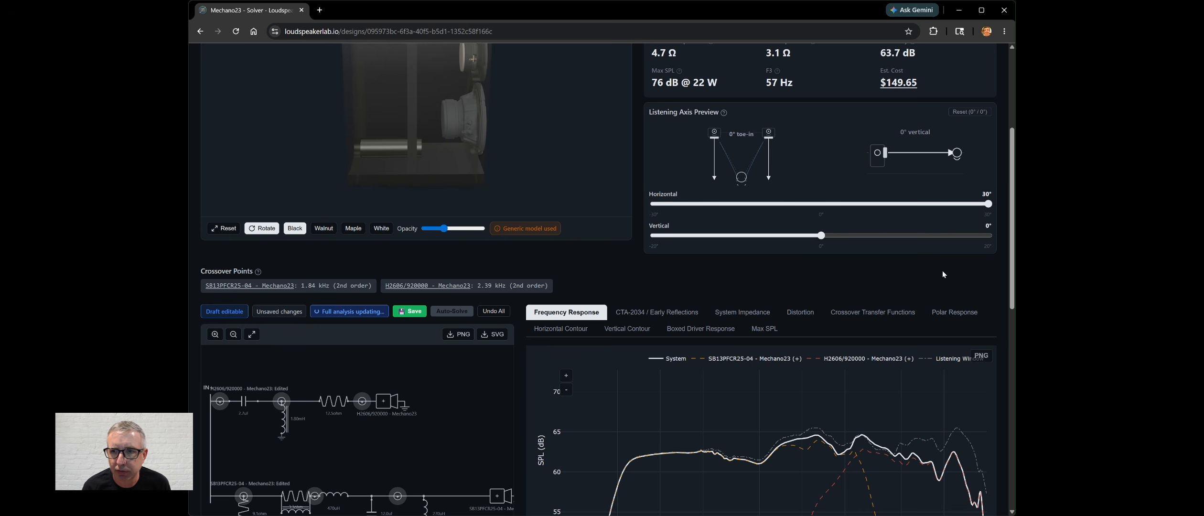
scroll(943, 272, down, 2)
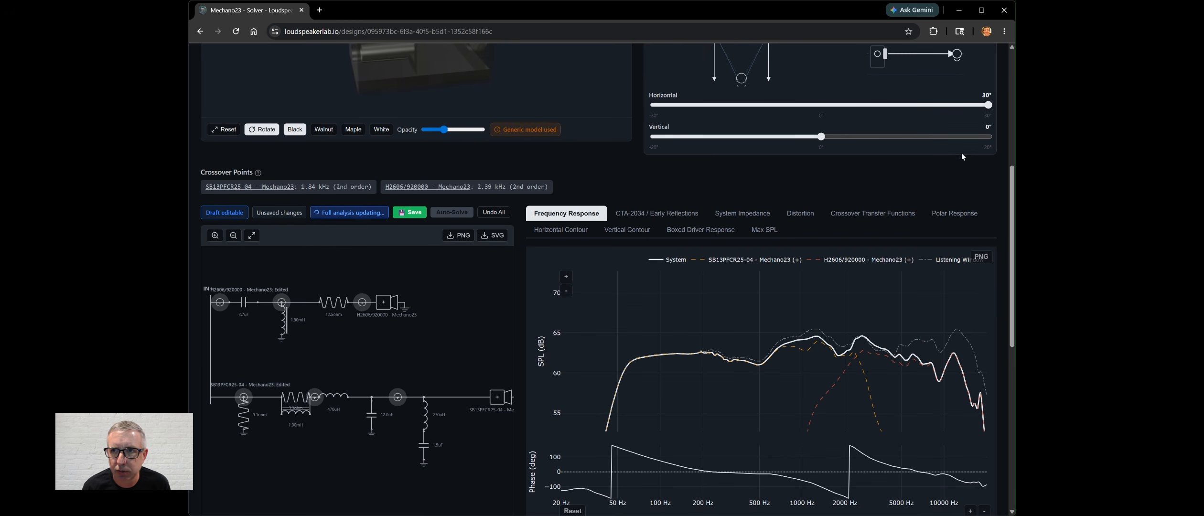
scroll(992, 126, up, 2)
click(972, 113)
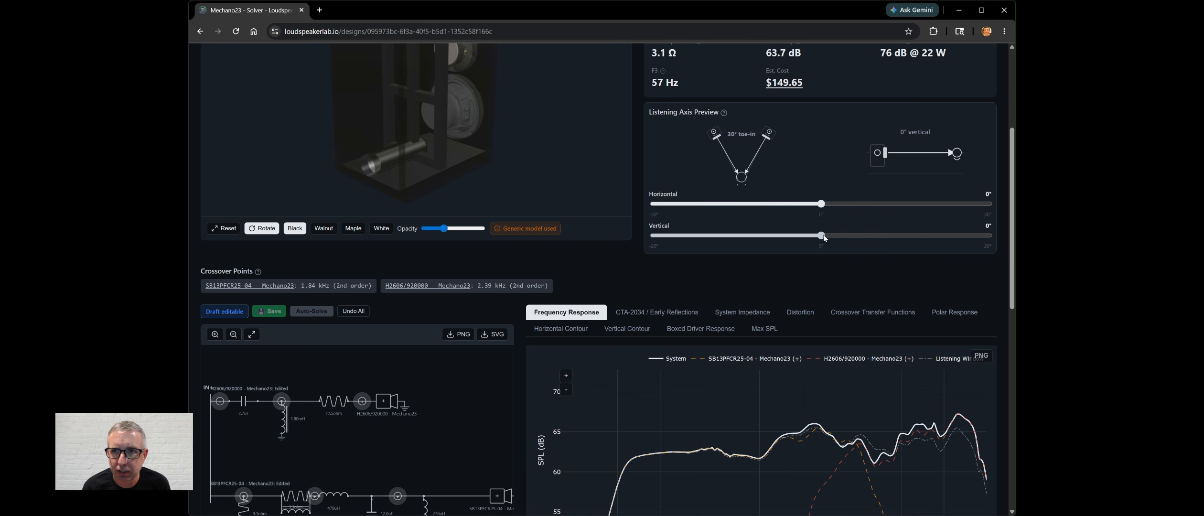
drag(824, 236, 920, 239)
click(970, 112)
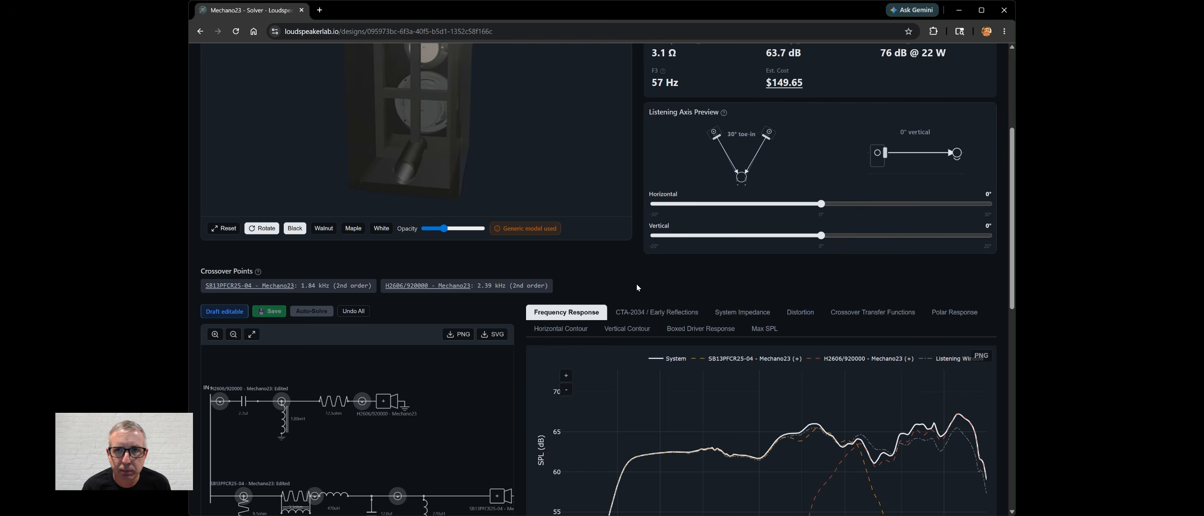
Open the design's parts list from the estimated cost and show the alternative sellers for the tweeter and woofer.
scroll(637, 285, up, 4)
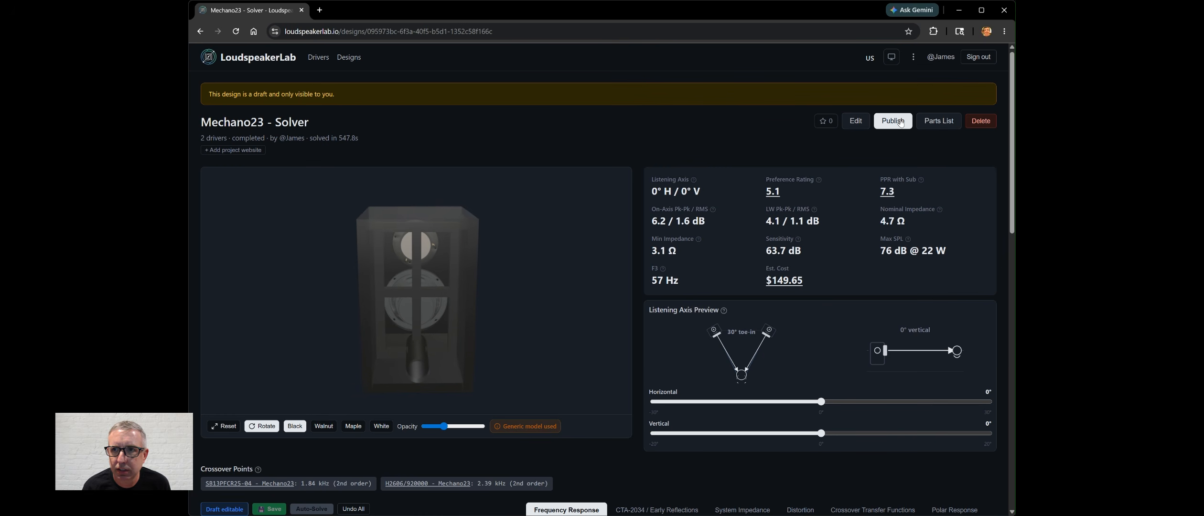
click(783, 282)
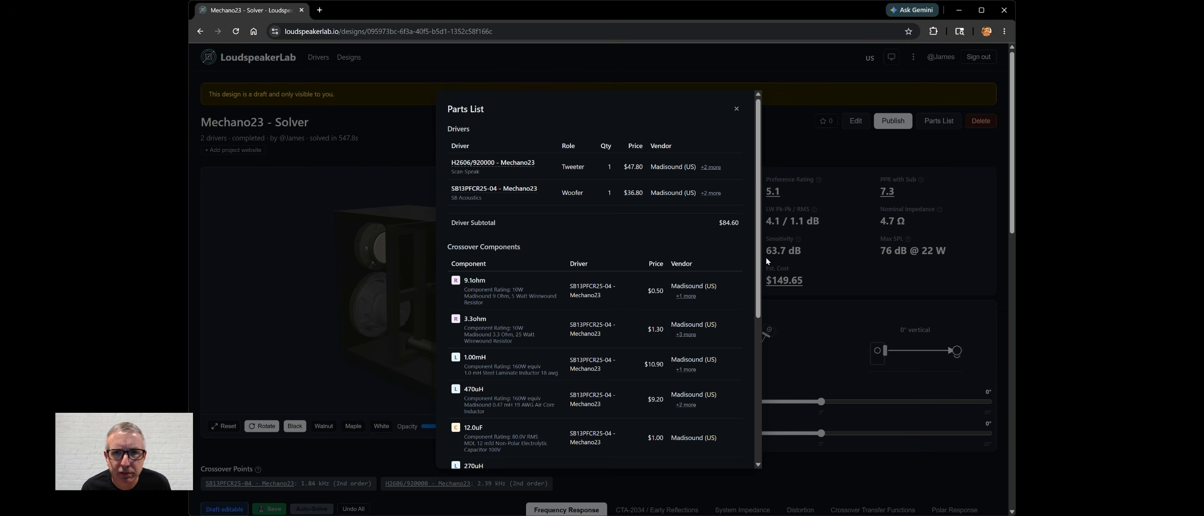
click(712, 168)
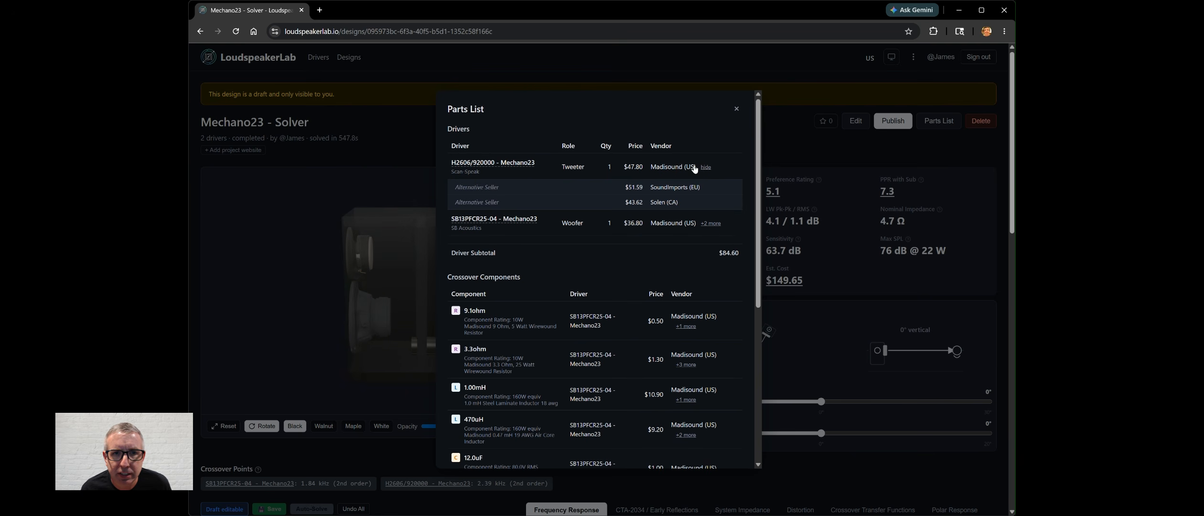
click(711, 223)
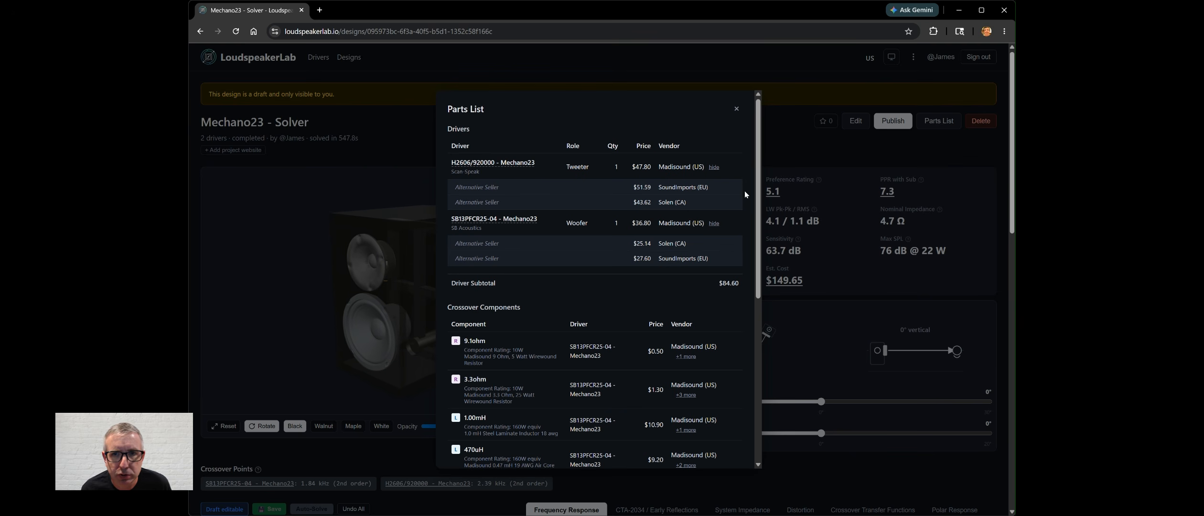
Look over the driver and crossover component prices and vendors, and hide the alternative sellers for both drivers.
scroll(753, 209, down, 1)
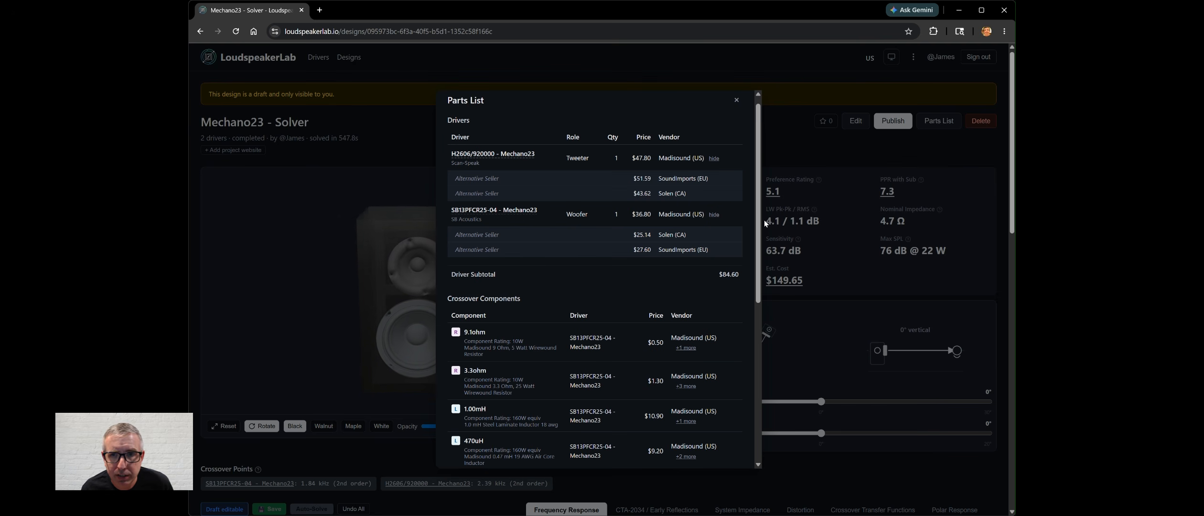
scroll(652, 222, down, 1)
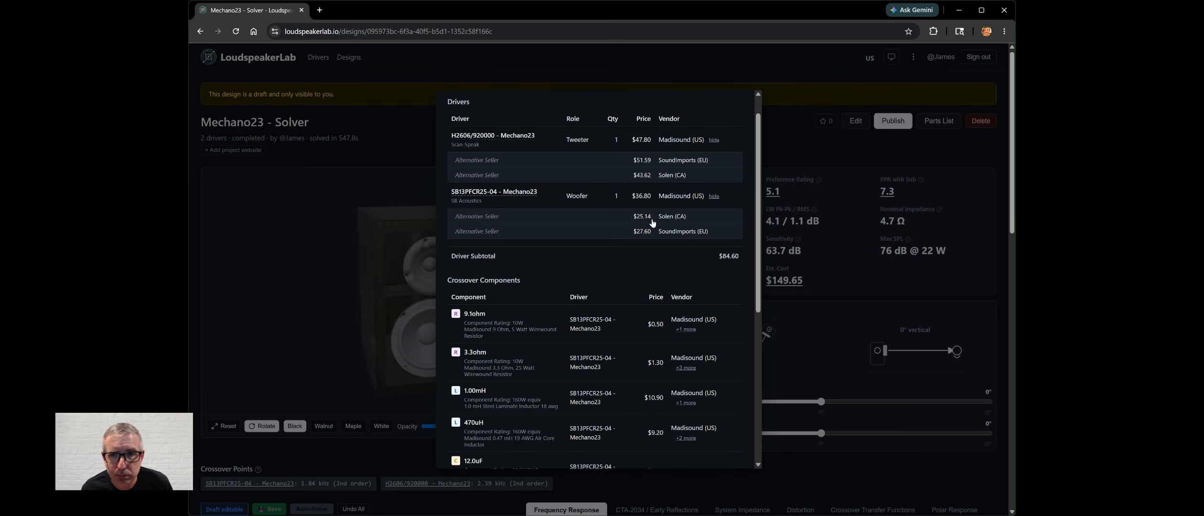
scroll(753, 308, down, 3)
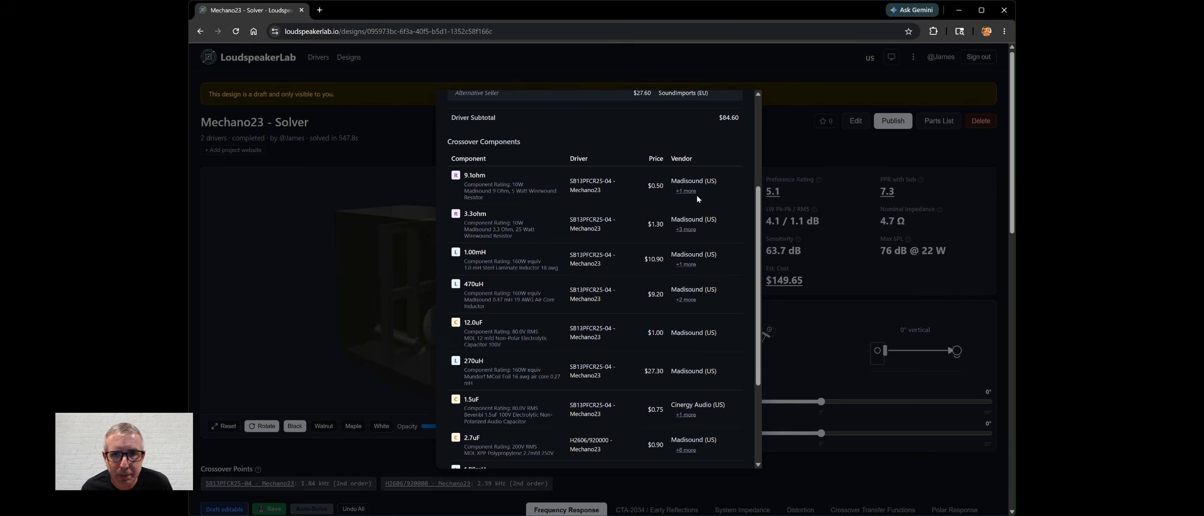
scroll(698, 195, down, 1)
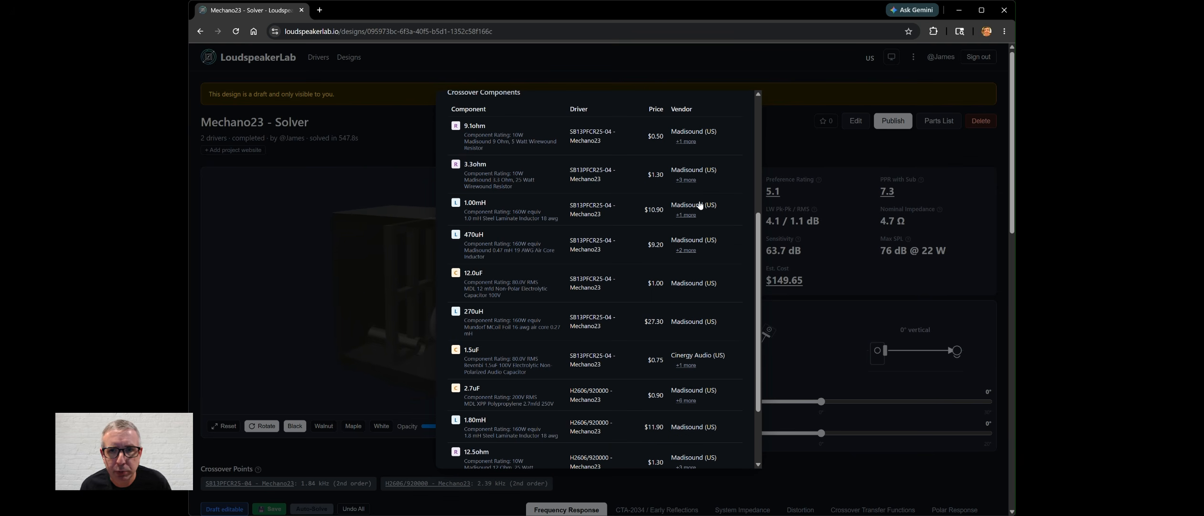
scroll(697, 181, up, 4)
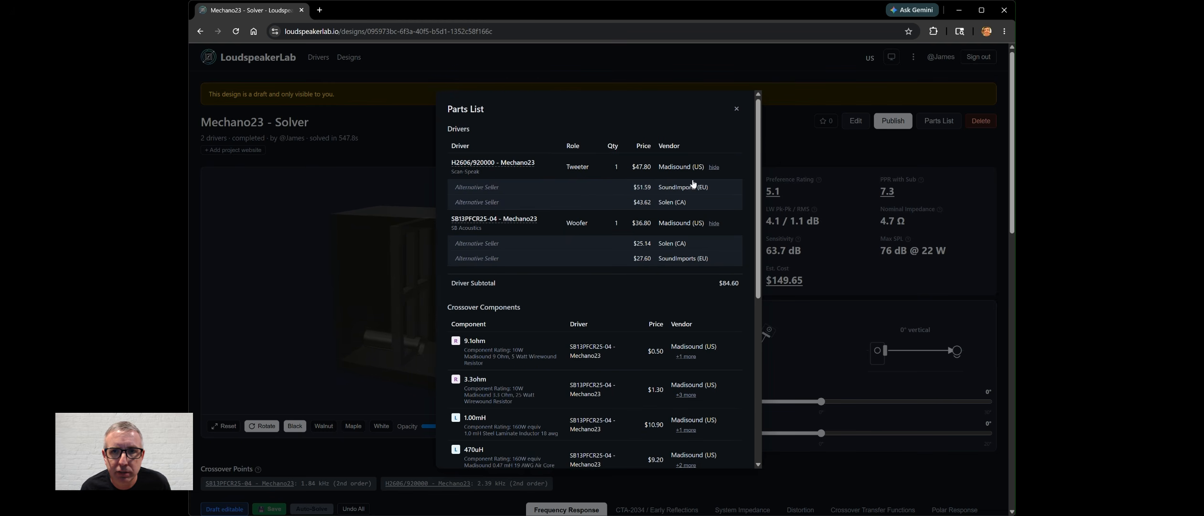
click(714, 167)
click(706, 193)
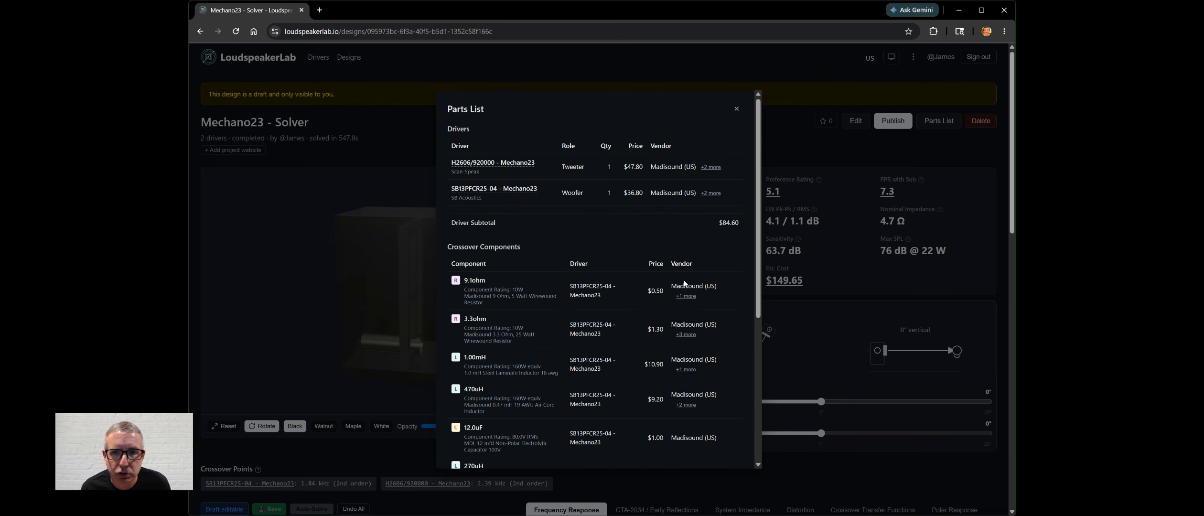
Review the full crossover component list down to the crossover subtotal and the total cost.
scroll(688, 268, down, 3)
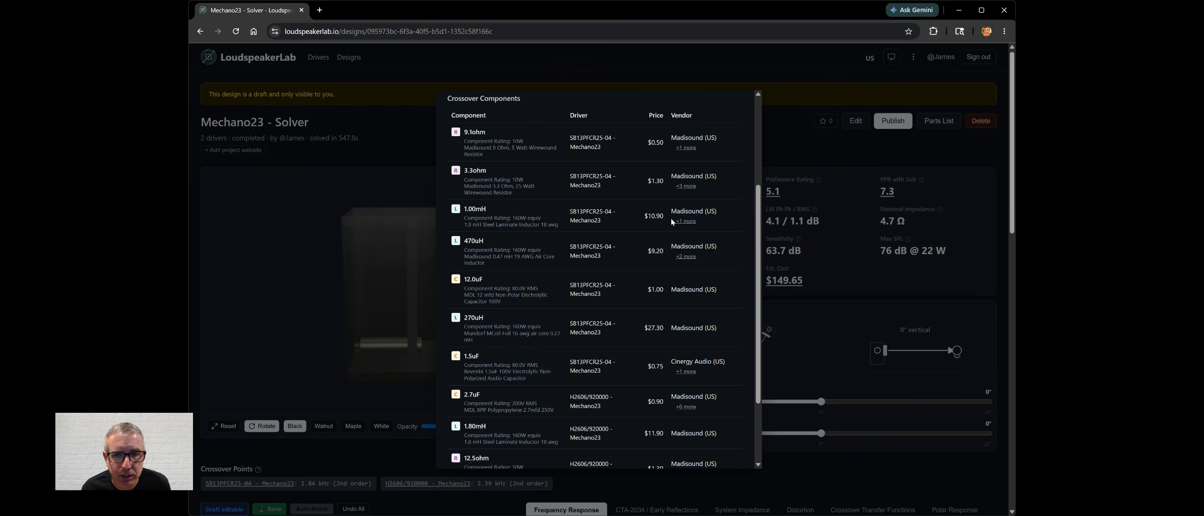
scroll(672, 219, down, 2)
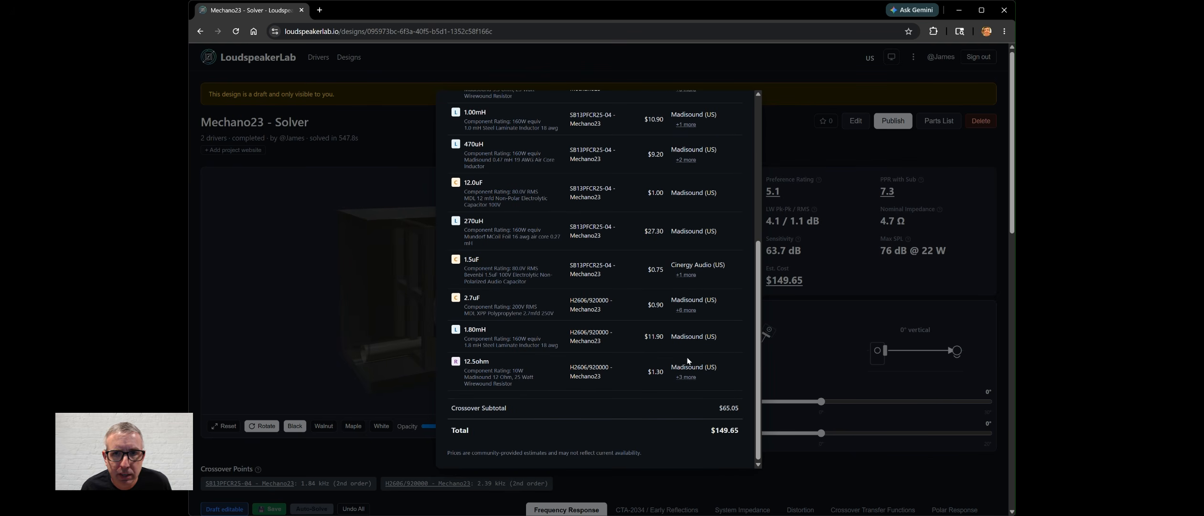
scroll(688, 368, up, 3)
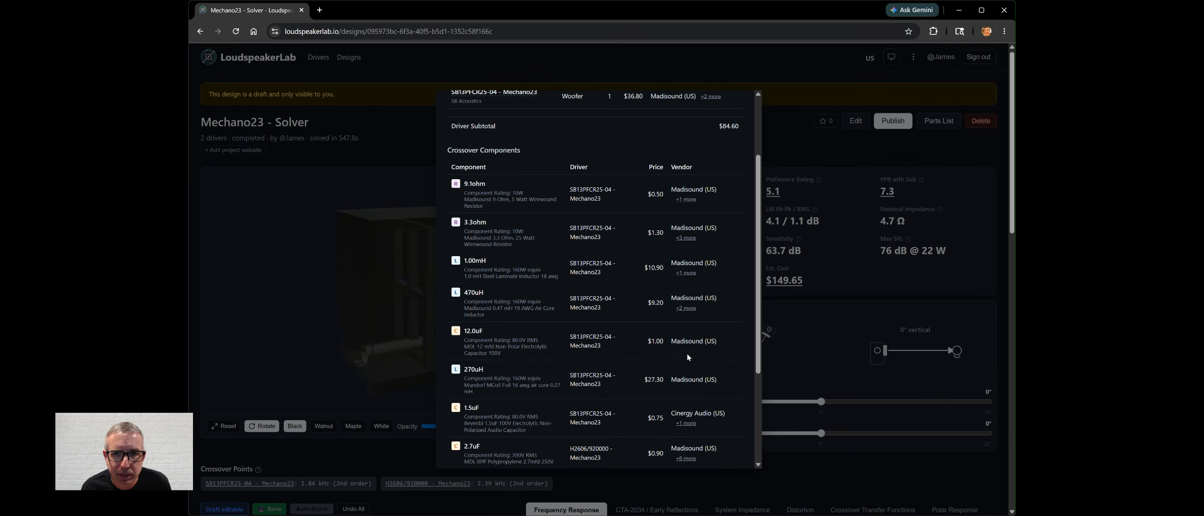
Open the store page of the Madisound 9 Ohm, 15 Watt alternative for the 9.1ohm resistor, and return to the design.
click(687, 200)
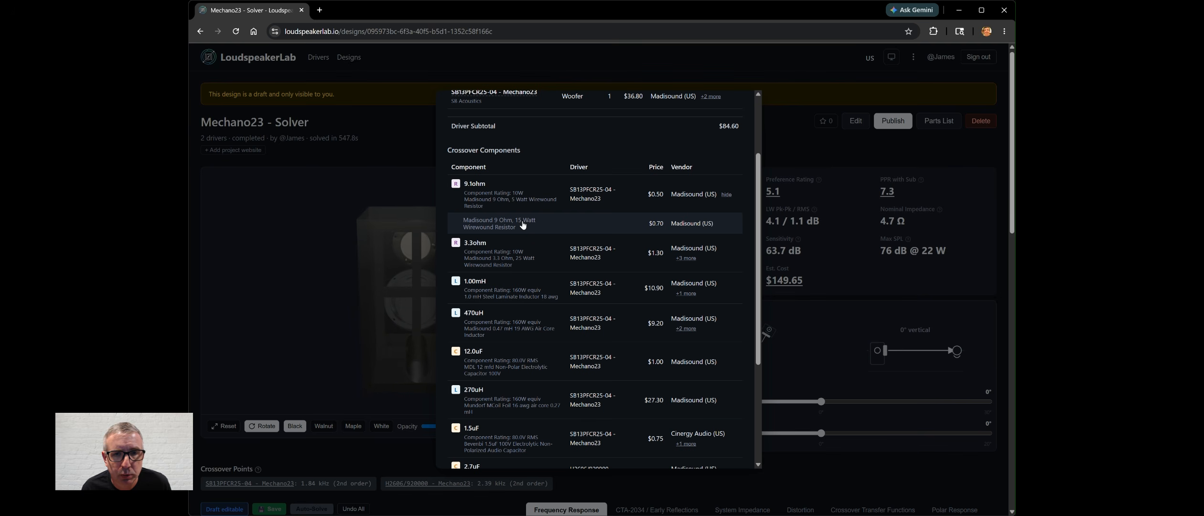
click(690, 224)
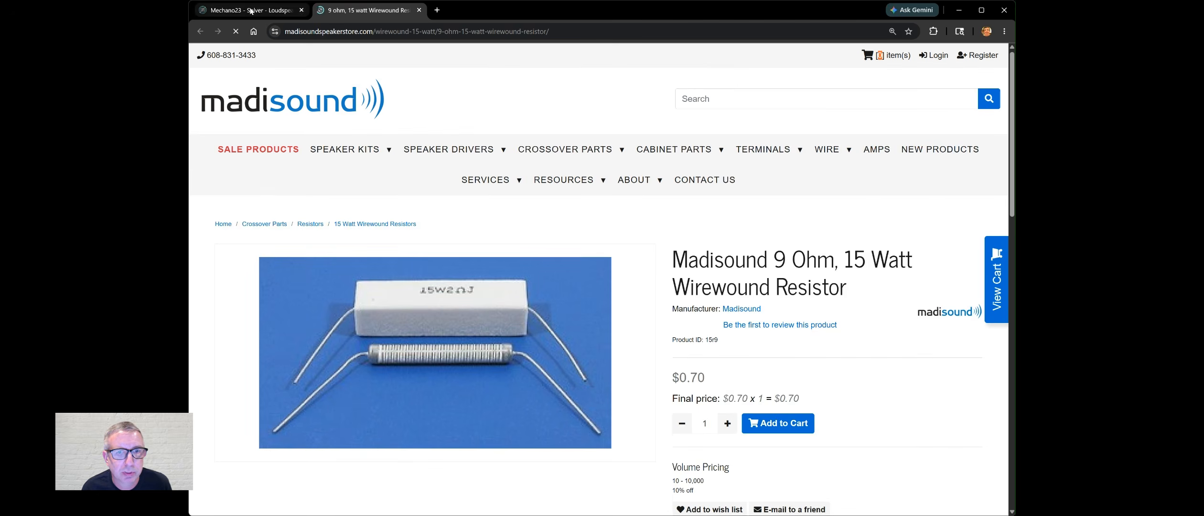
click(252, 10)
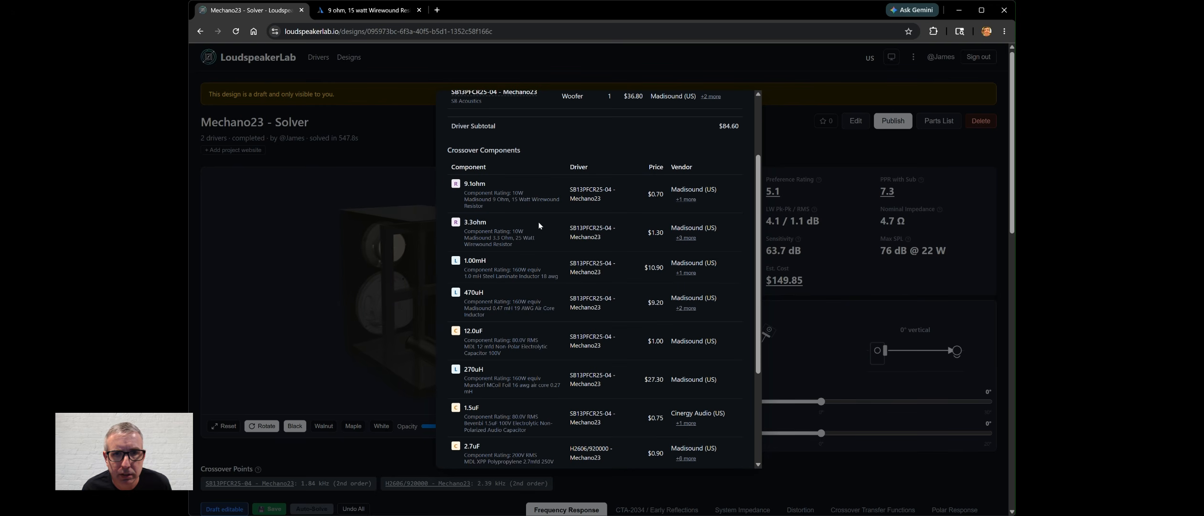
Switch the 9.1ohm resistor back to the 5 Watt part, and reselect the Madisound 9 Ohm, 15 Watt Wirewound Resistor.
click(686, 199)
click(487, 220)
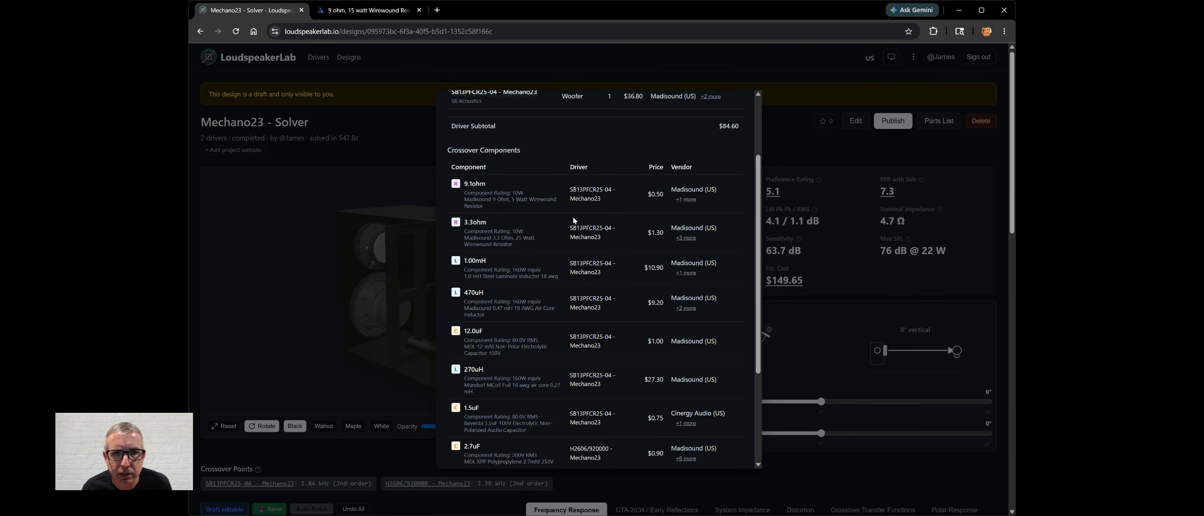
click(685, 200)
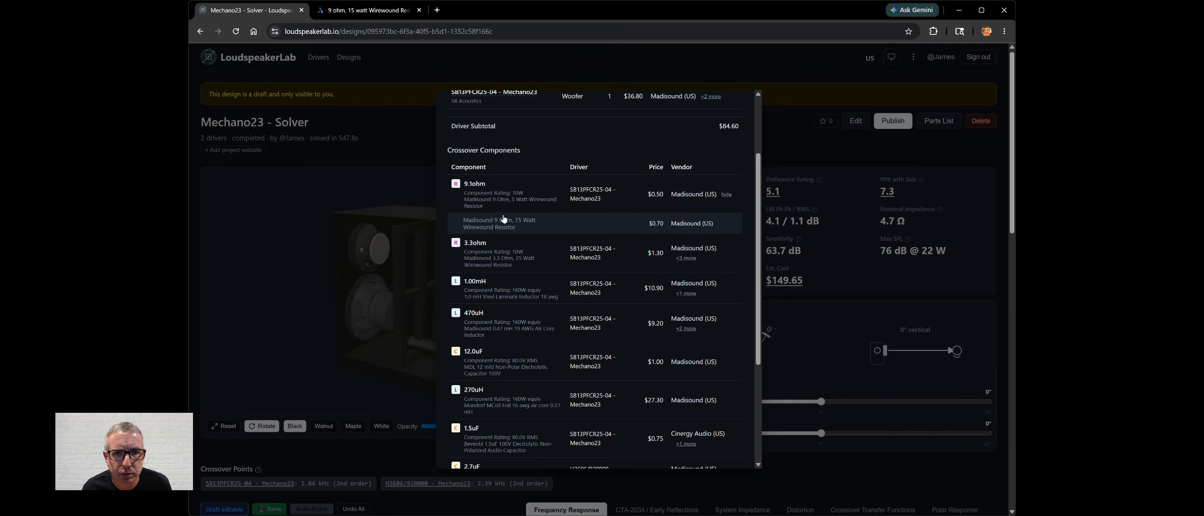
click(503, 225)
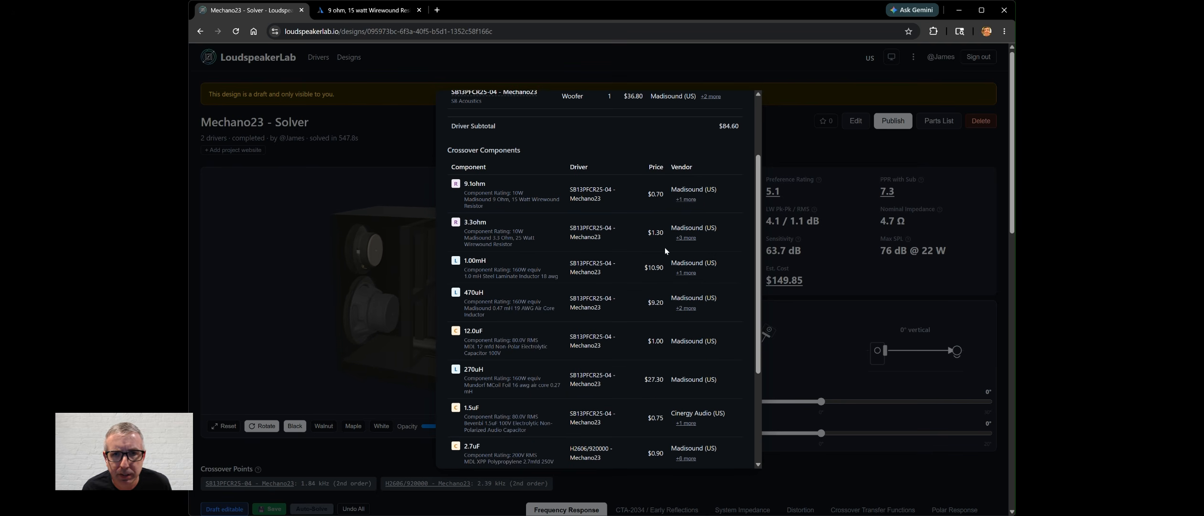
Look at the alternative parts for the 470uH inductor and the rest of the list down to the total, and close the parts list.
scroll(660, 253, down, 1)
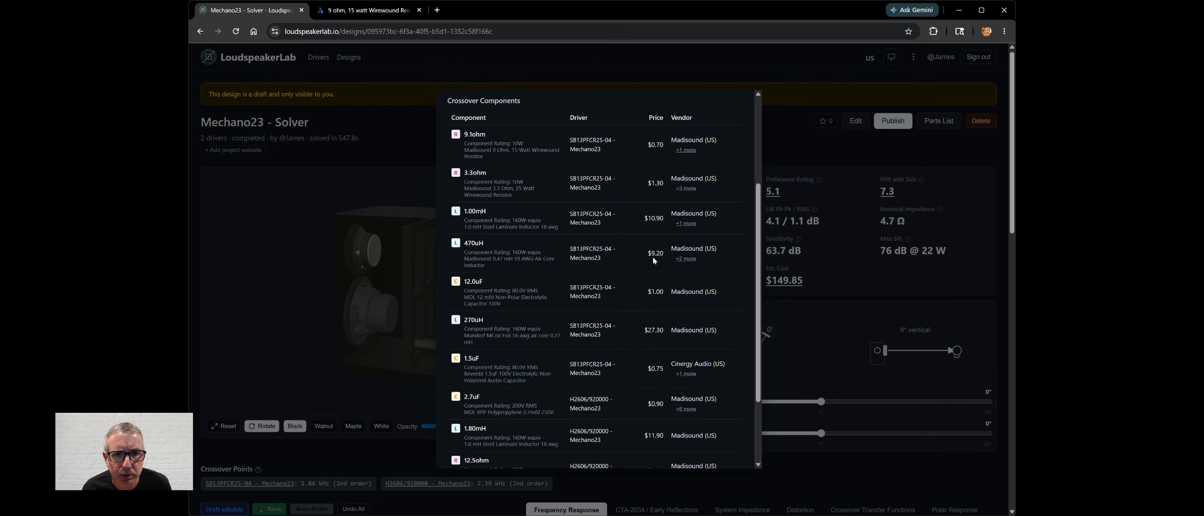
click(691, 259)
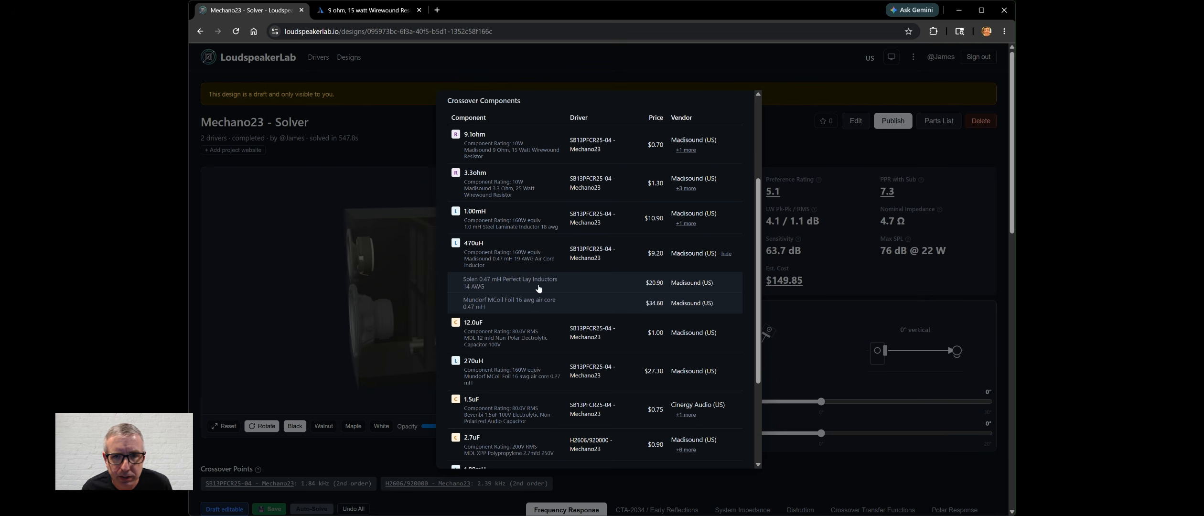
click(727, 254)
scroll(622, 270, down, 2)
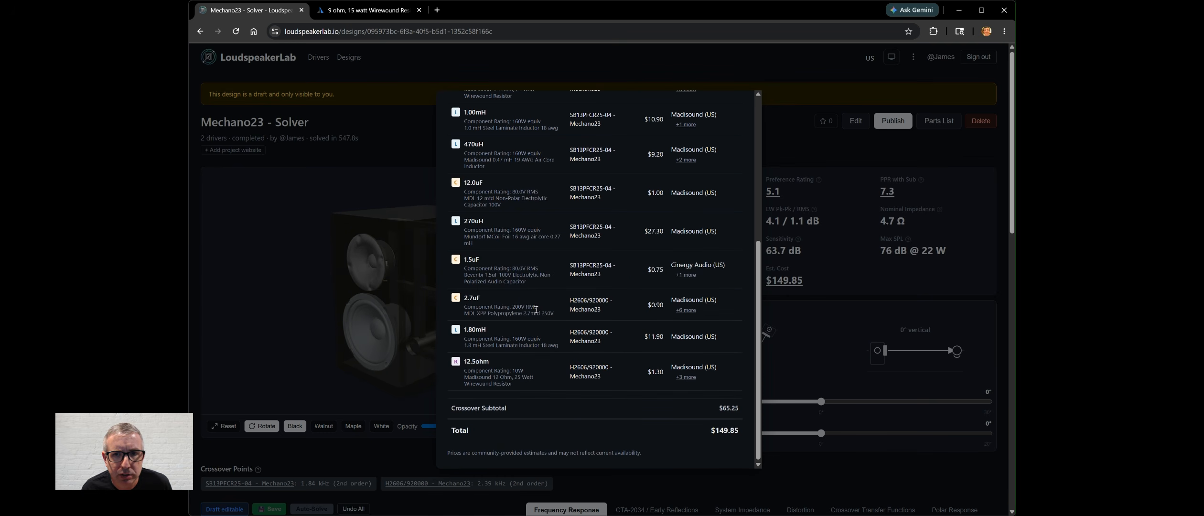
click(809, 142)
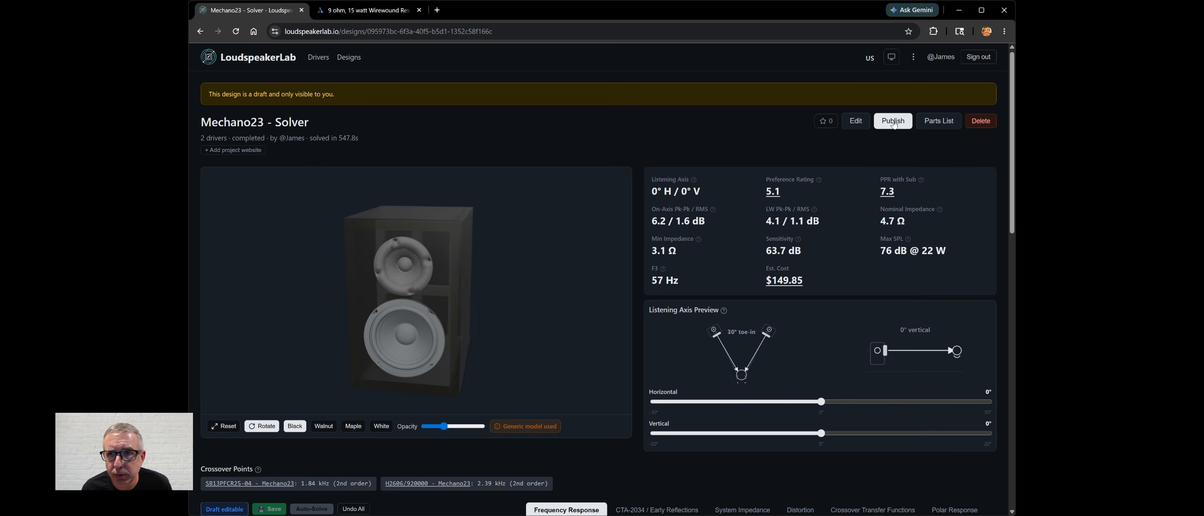
Change the location and currency to Canada (CAD), and review the repriced parts list from the estimated cost.
click(870, 58)
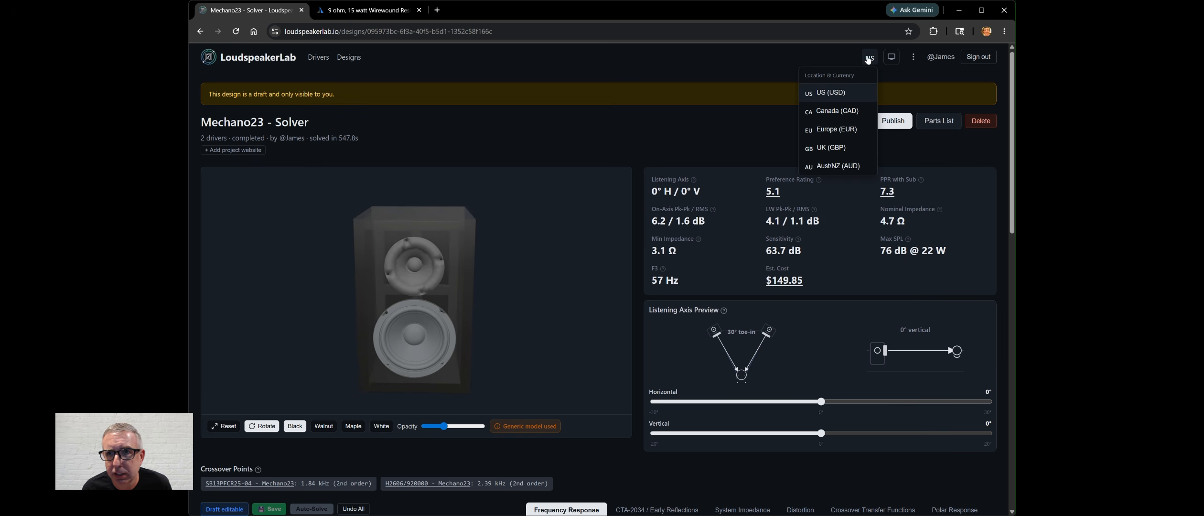
click(843, 112)
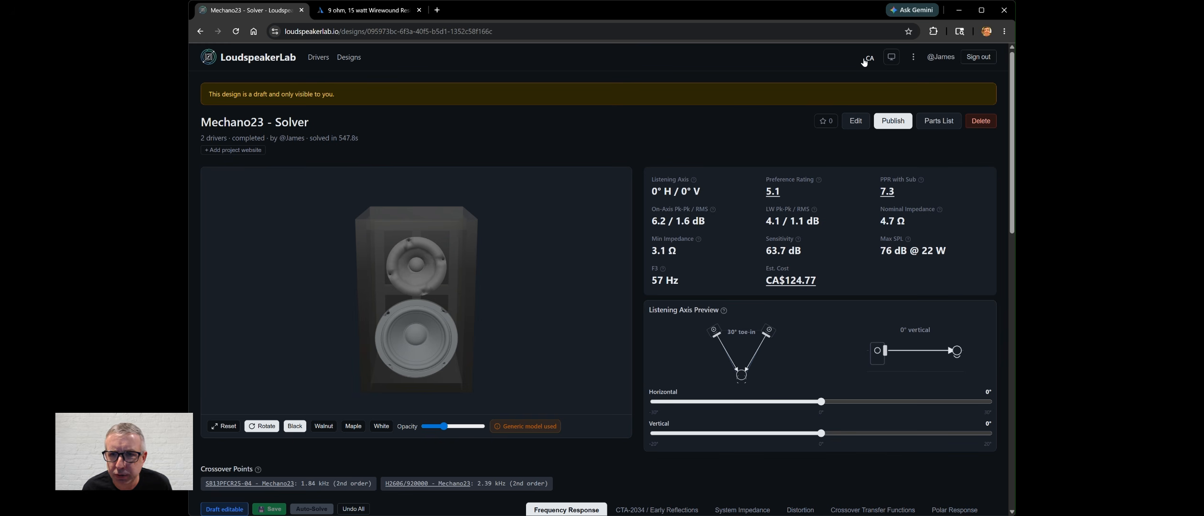
click(794, 283)
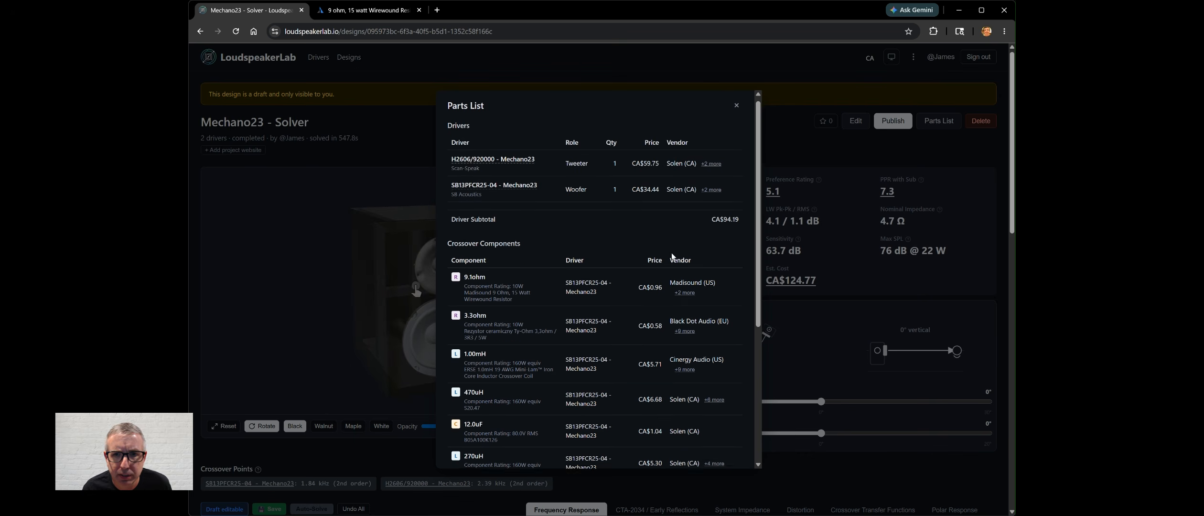
scroll(675, 227, down, 4)
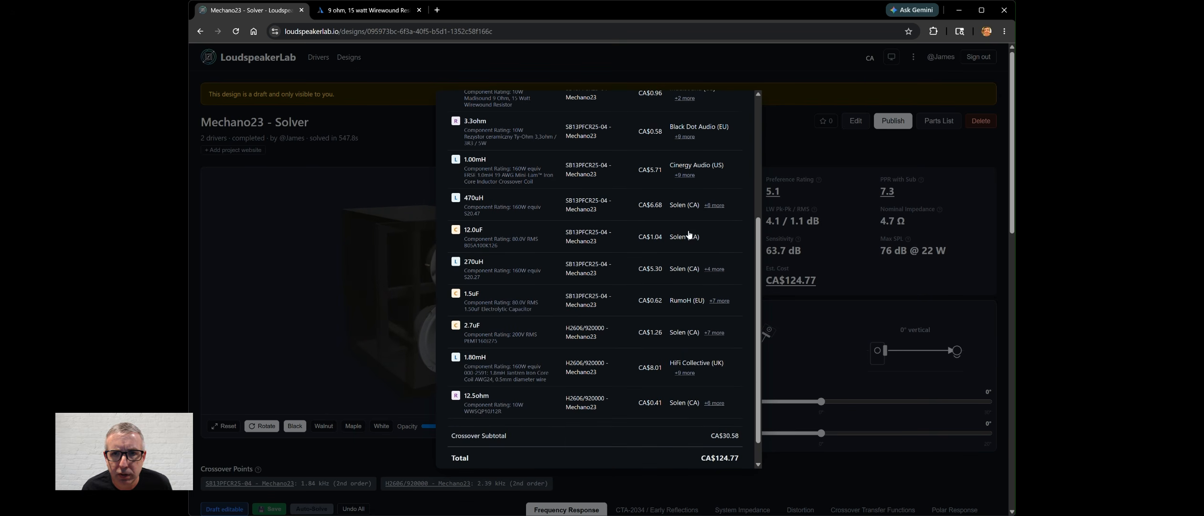
scroll(687, 255, down, 1)
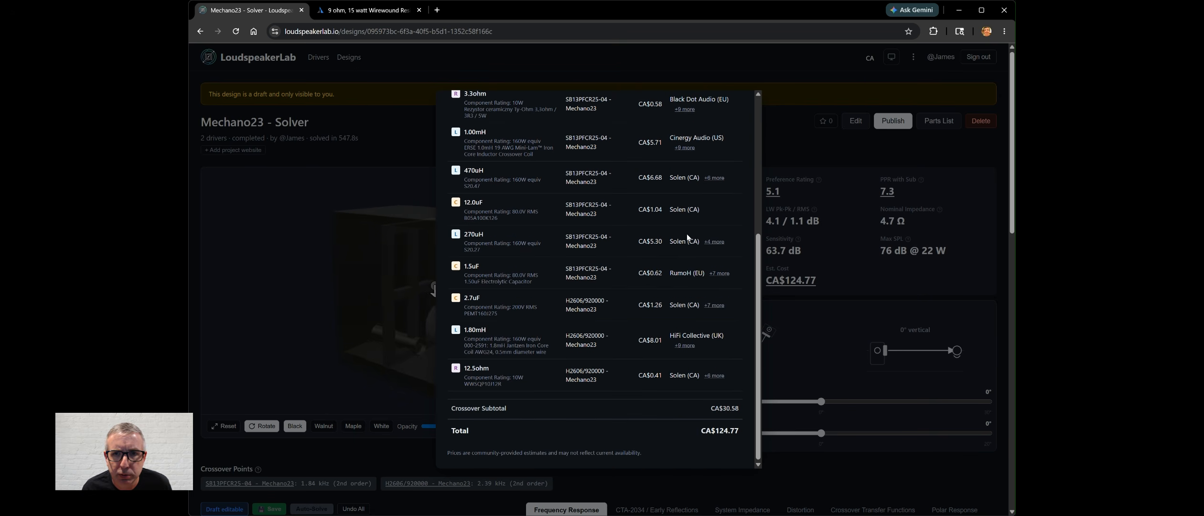
scroll(690, 248, up, 5)
click(833, 146)
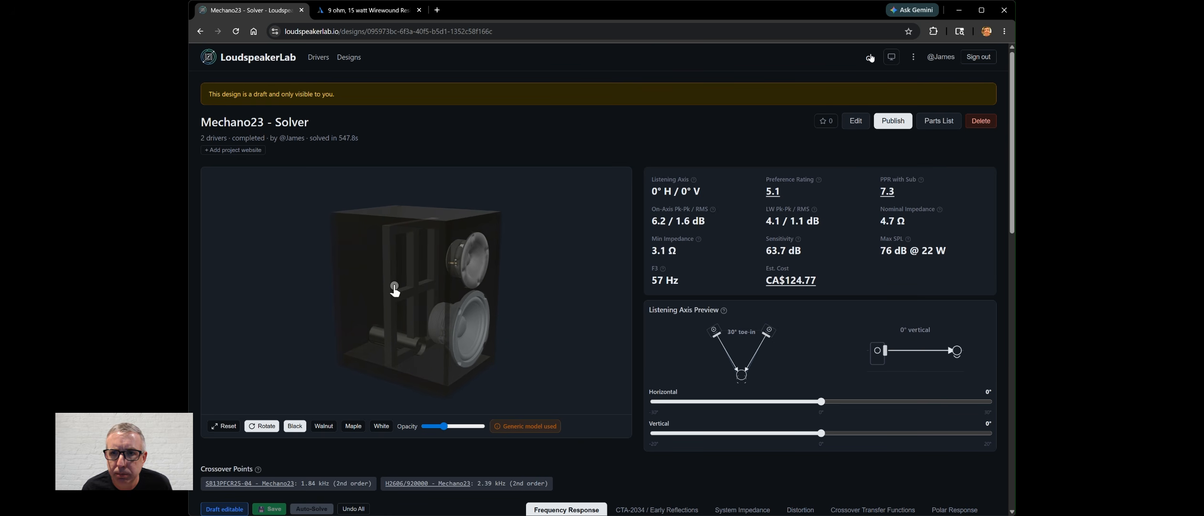
Examine the cabinet drawings further down the design, checking the front baffle's width and height and the side cross-section.
scroll(637, 242, down, 10)
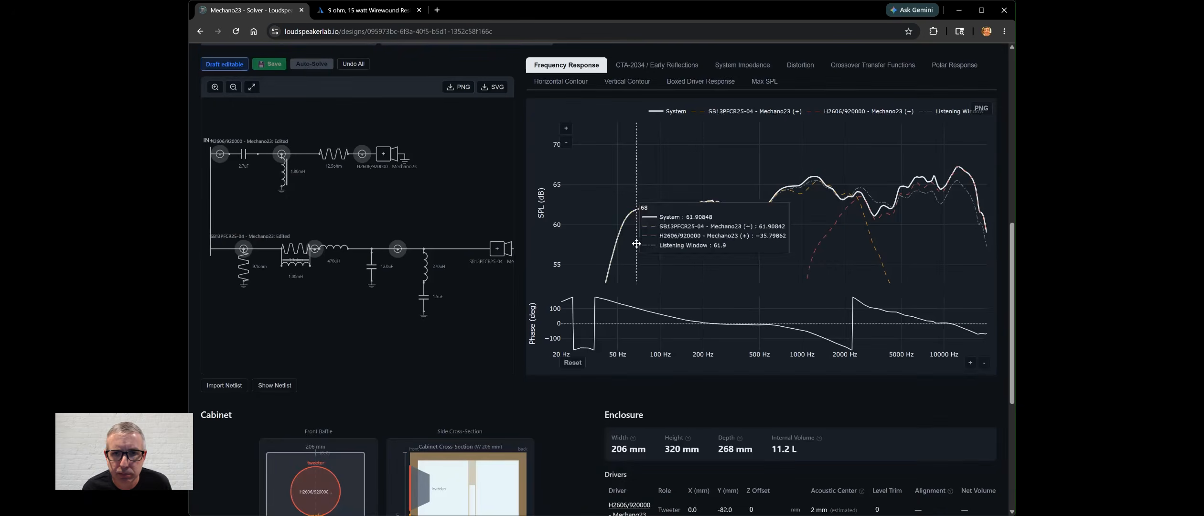
scroll(506, 363, down, 4)
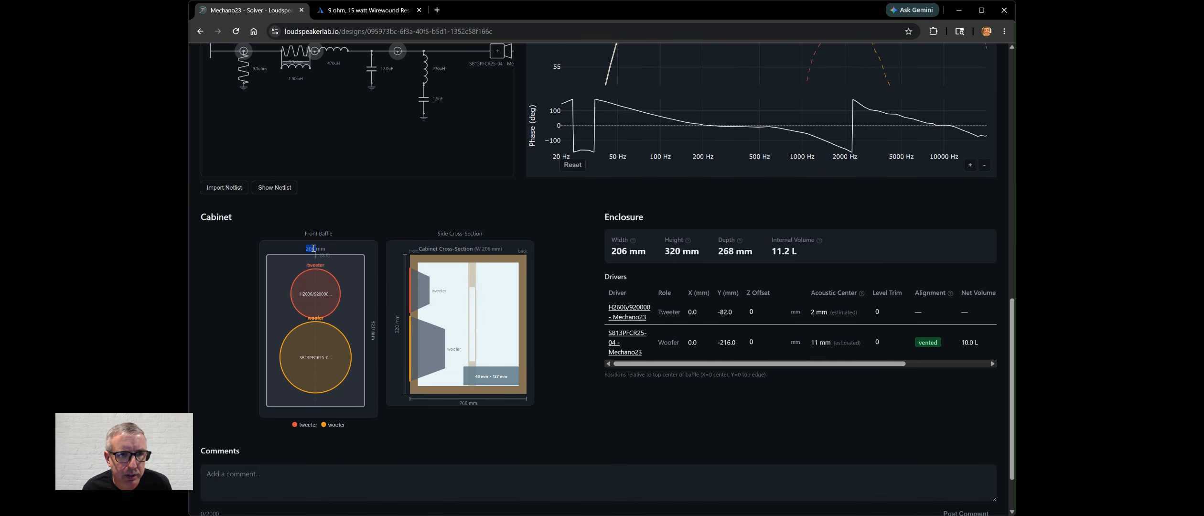
triple_click(373, 331)
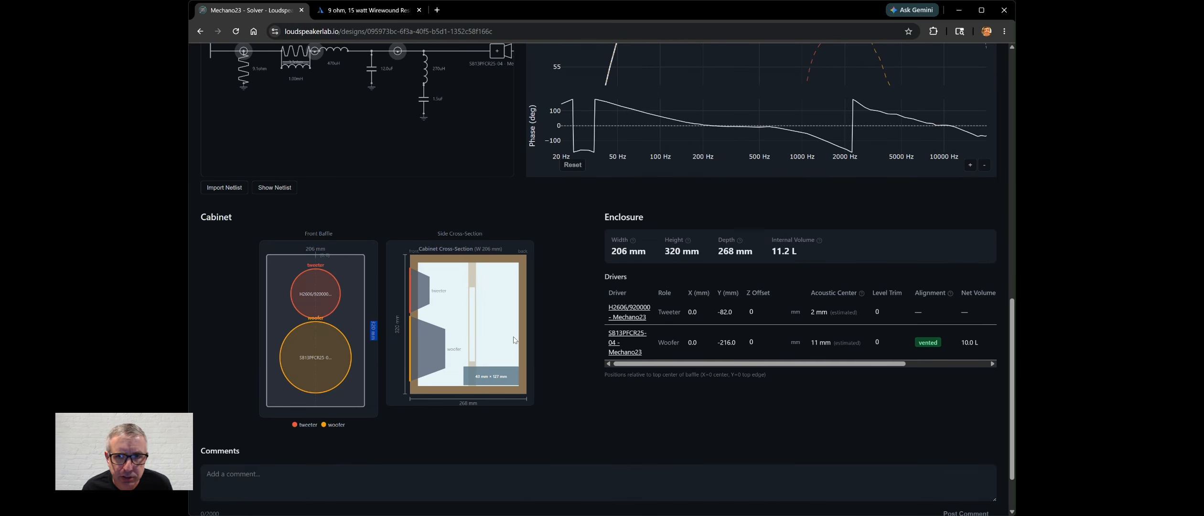
Publish the Mechano23 - Solver design and confirm making it permanently public and non-editable.
scroll(560, 357, up, 14)
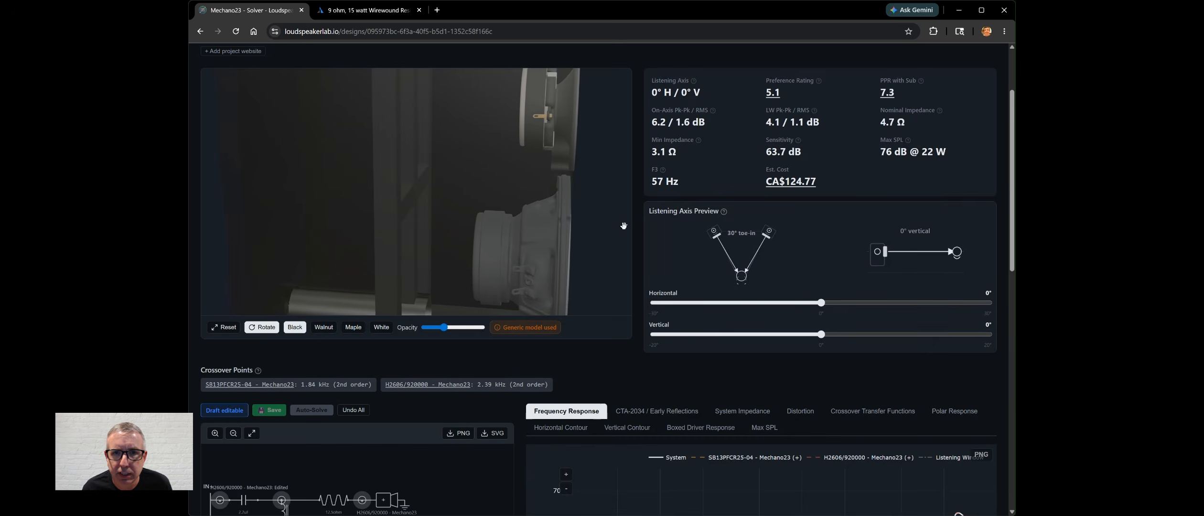
scroll(636, 235, up, 2)
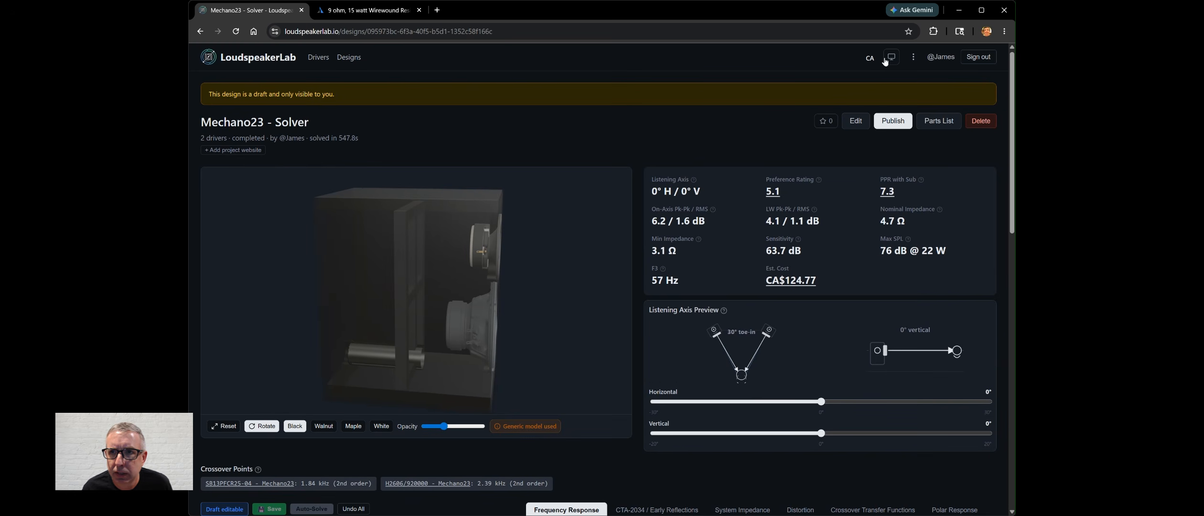
click(894, 122)
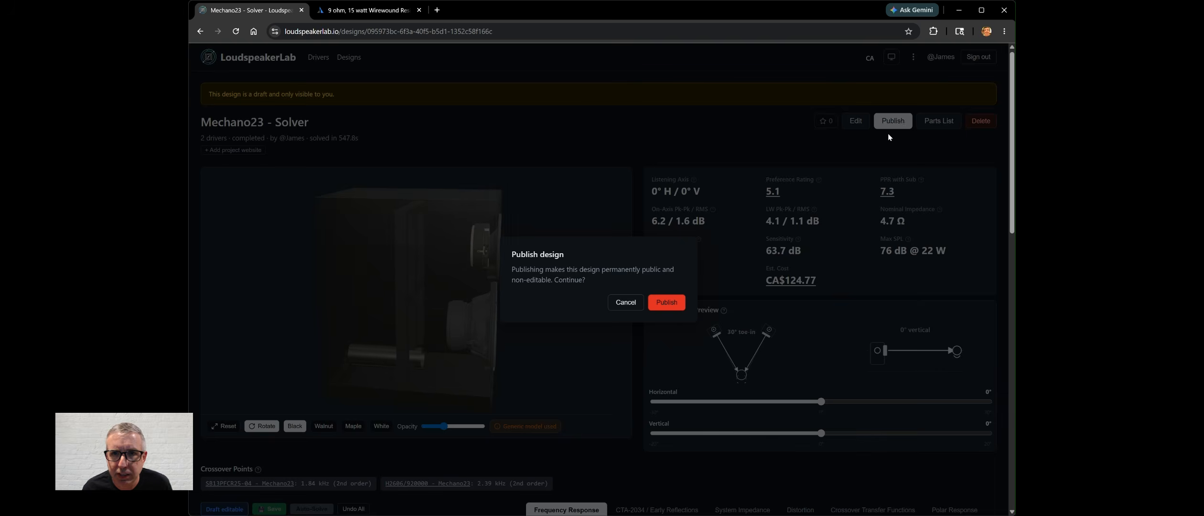
click(667, 303)
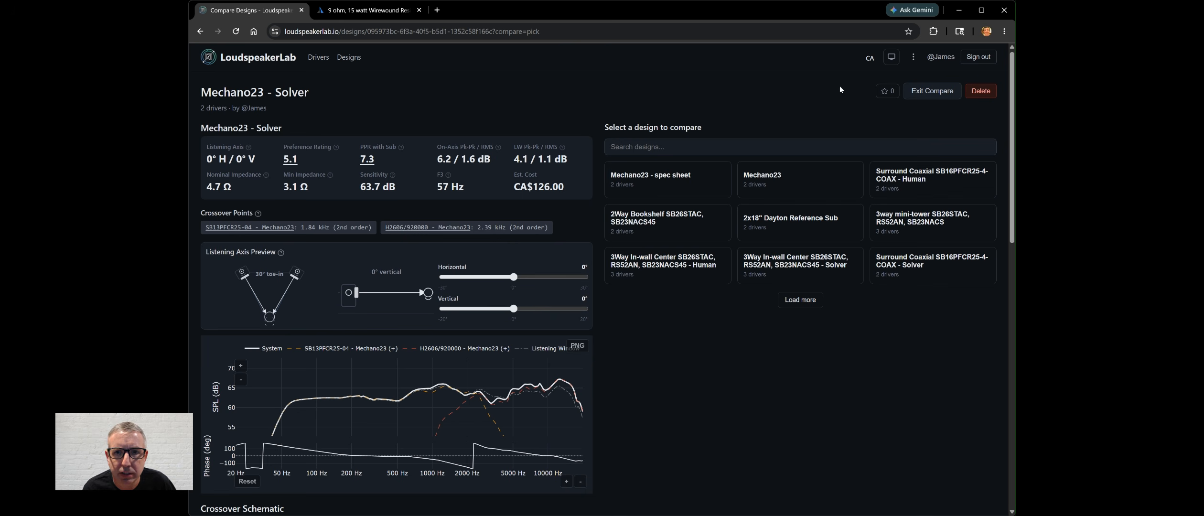
Compare the Mechano23 design's ratings, frequency response and crossover schematic with the solver version, and exit the comparison.
click(782, 176)
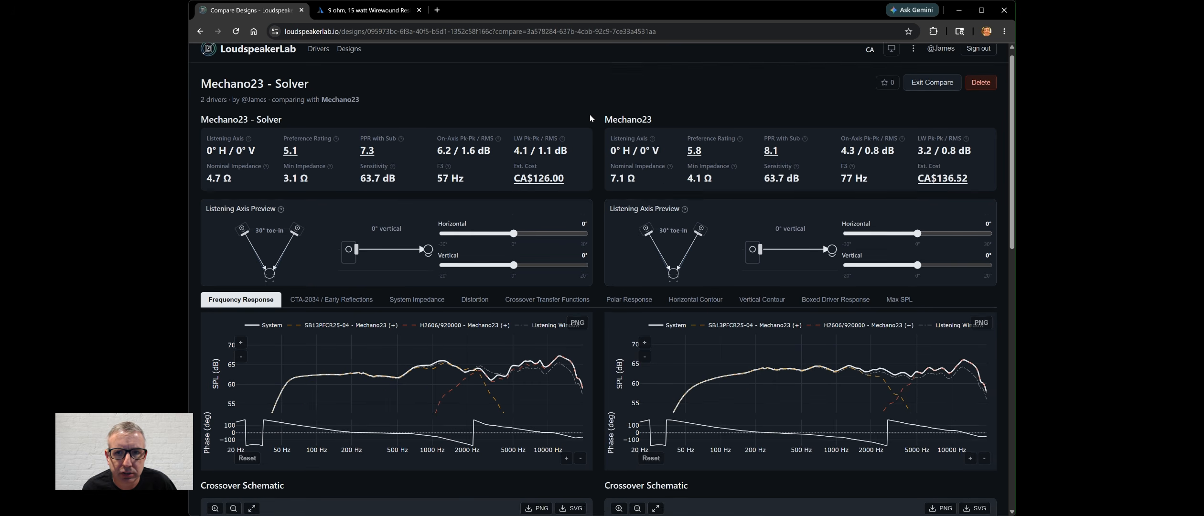
scroll(590, 115, down, 1)
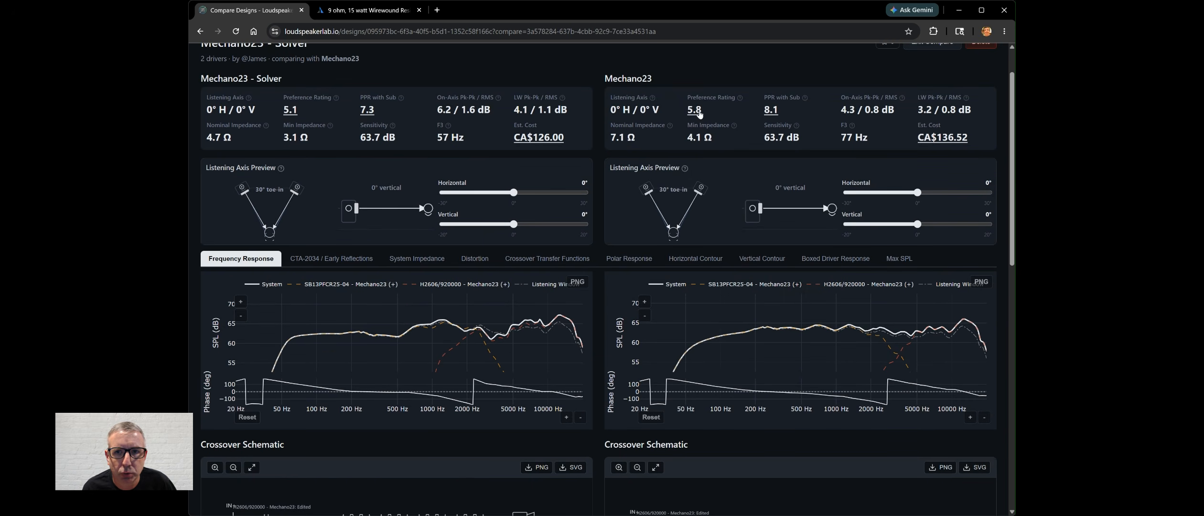
double_click(623, 79)
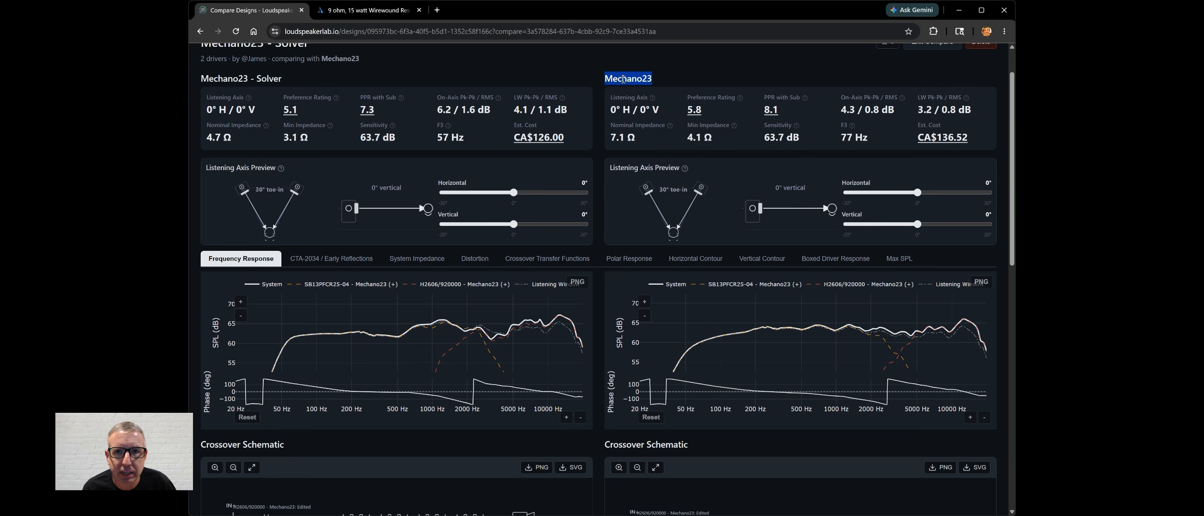
scroll(600, 138, down, 7)
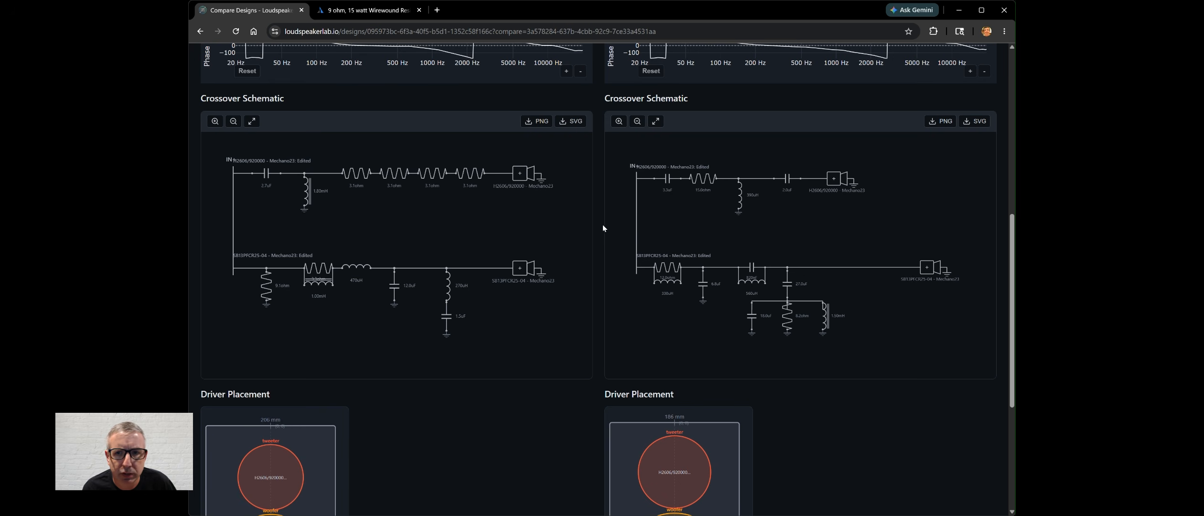
scroll(597, 301, up, 8)
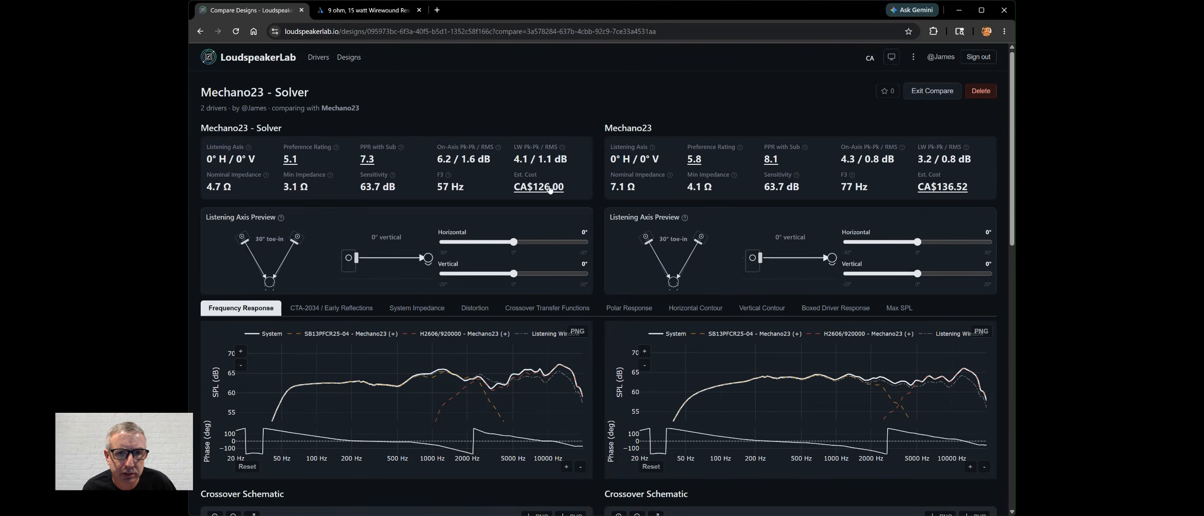
click(932, 91)
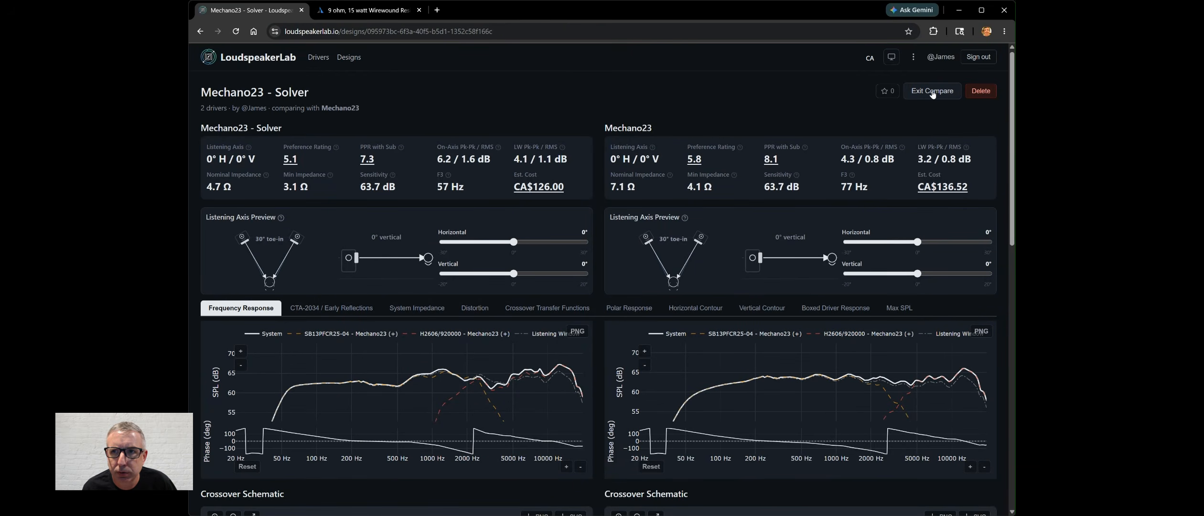